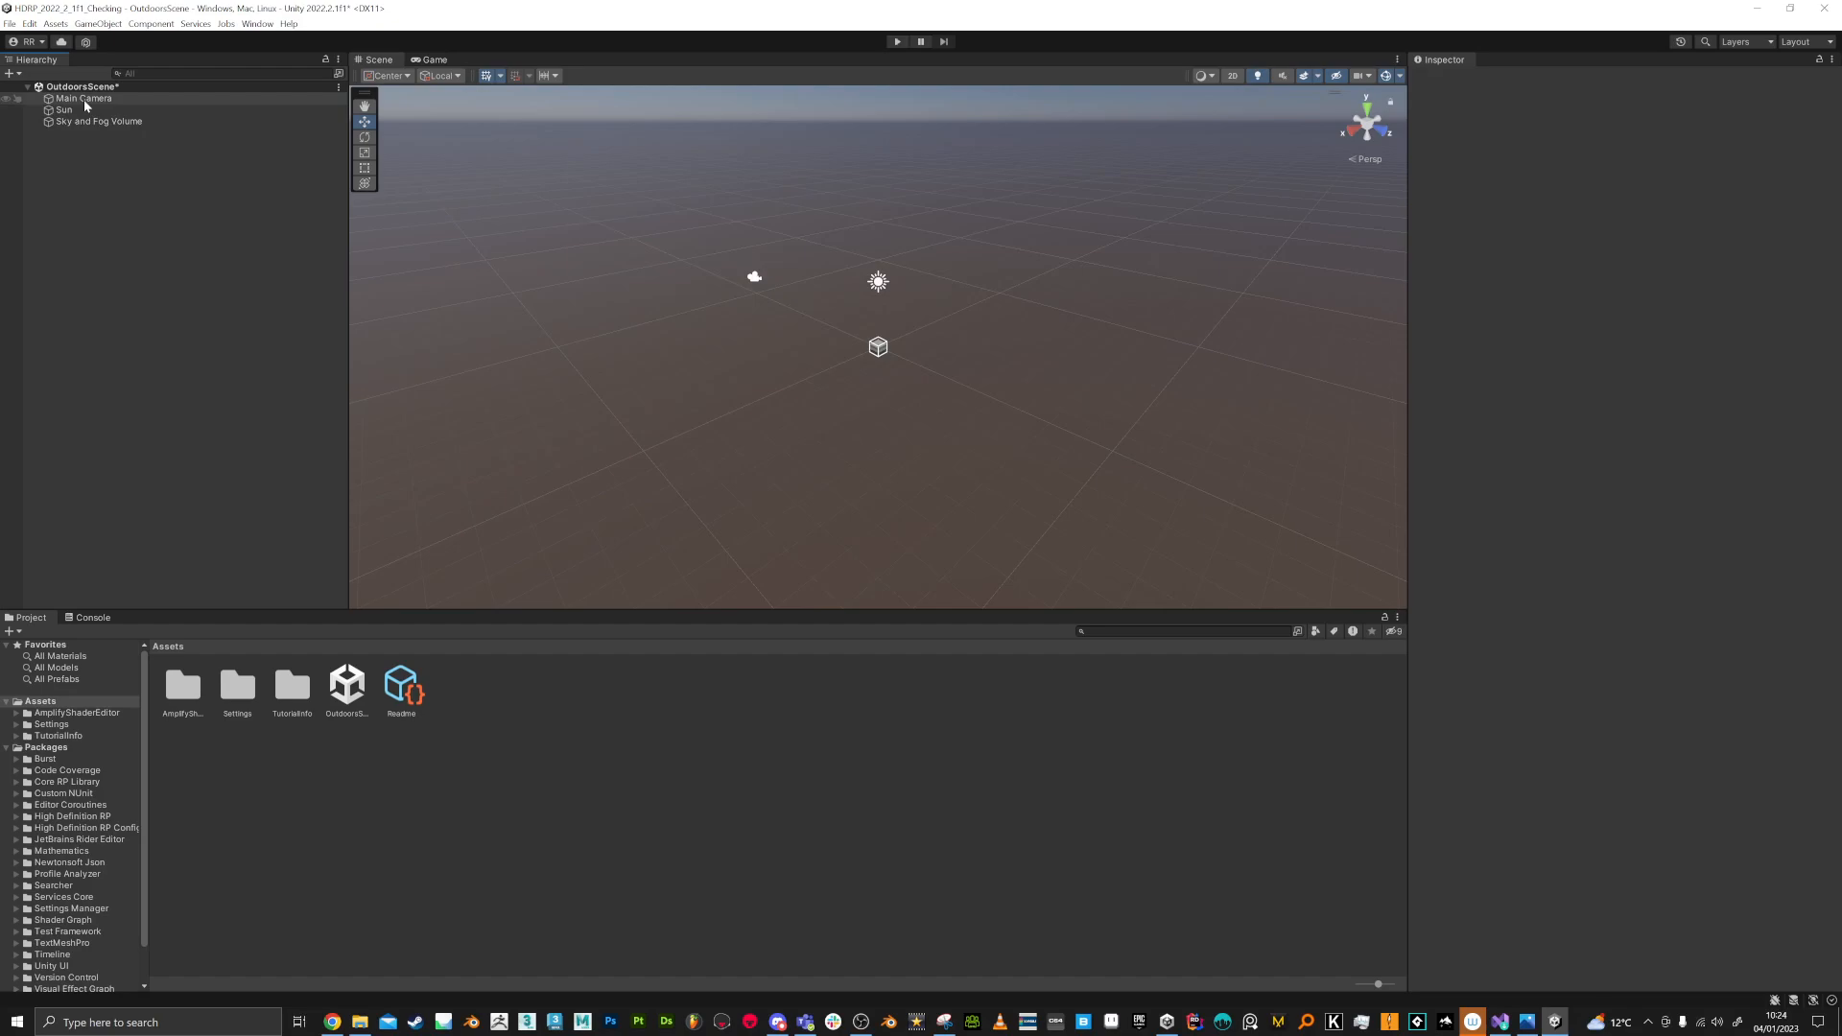
Step: Enable Force Template Inline Properties in the Amplify Shader Editor preferences and close the preferences window
left_click(56, 23)
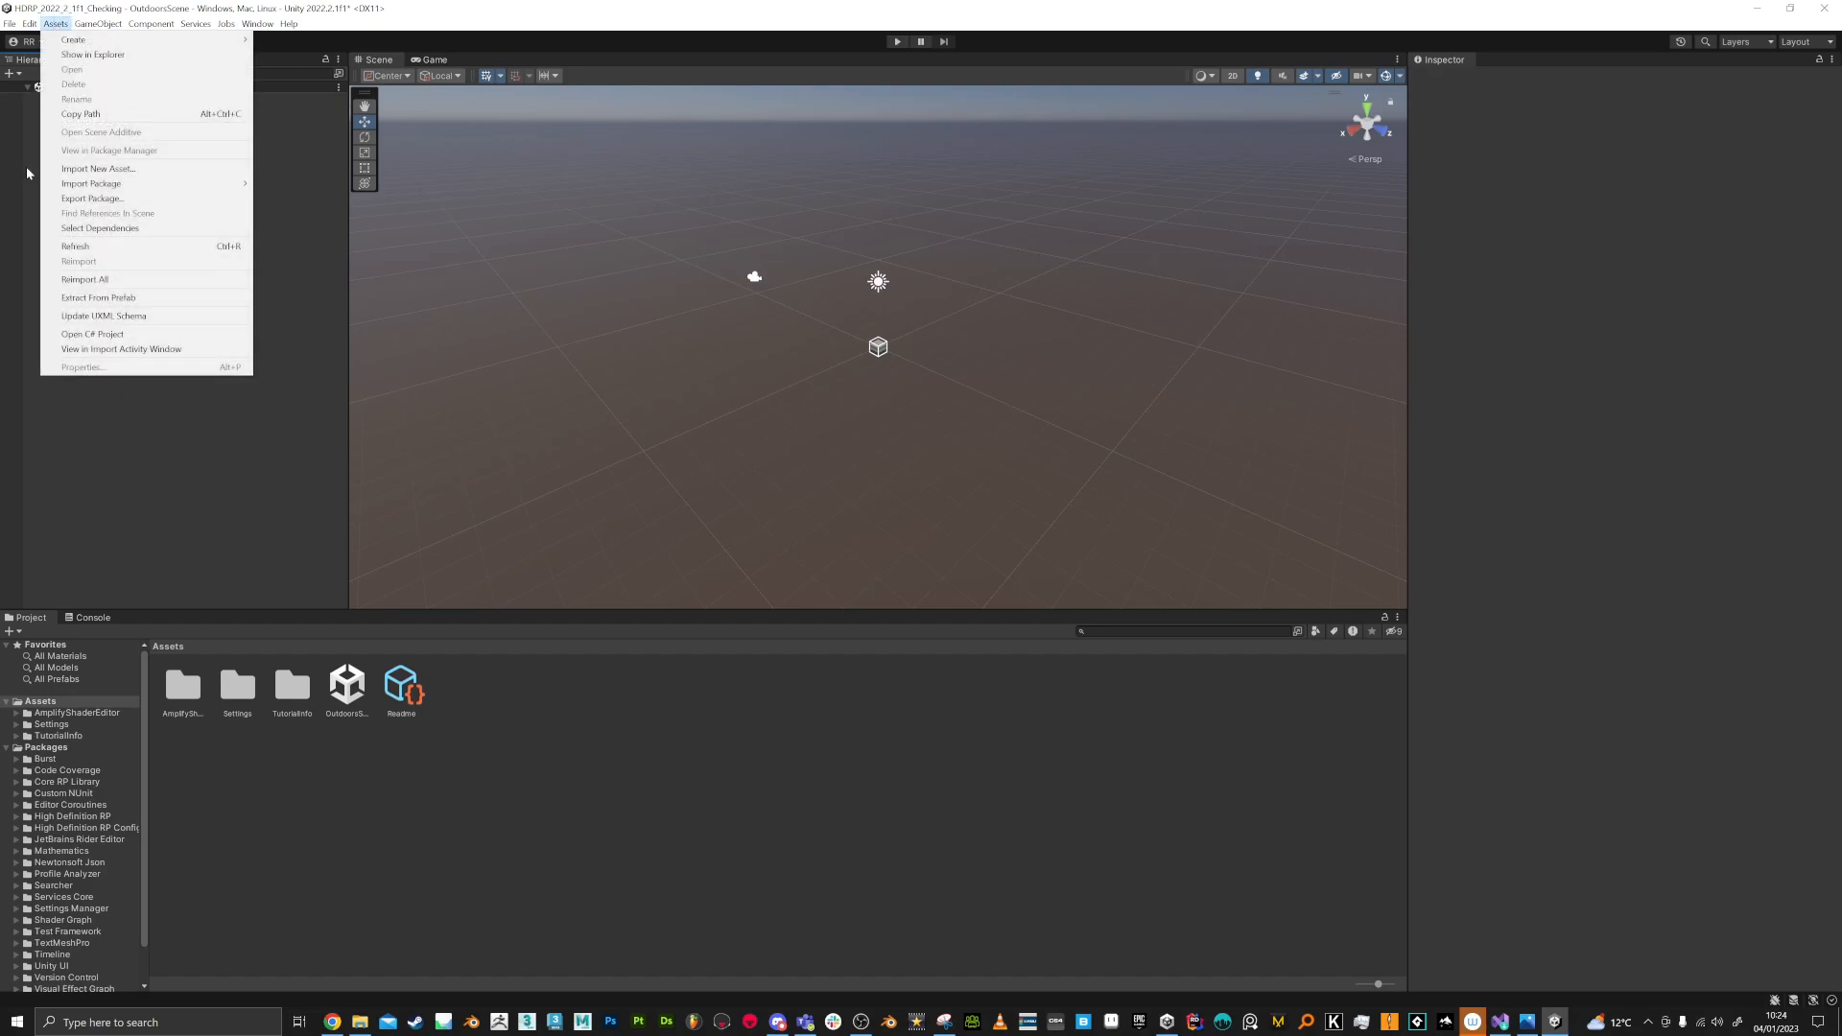
left_click(29, 23)
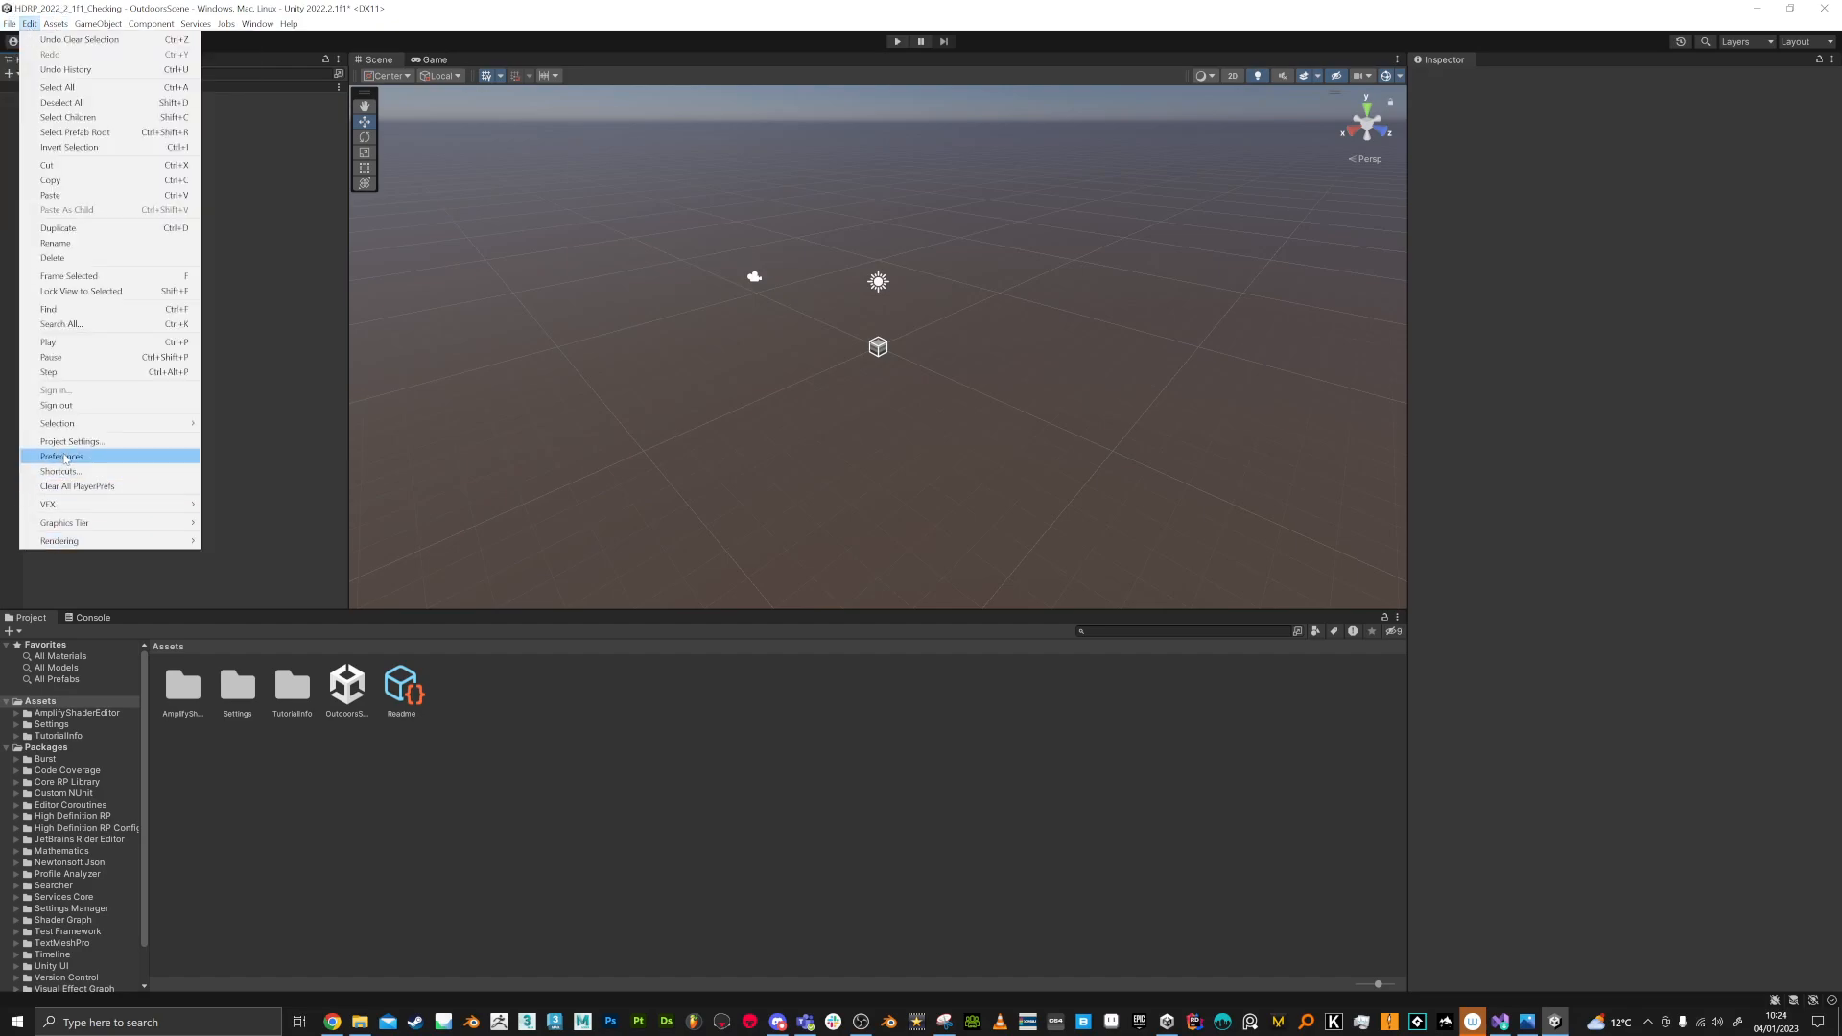
left_click(65, 456)
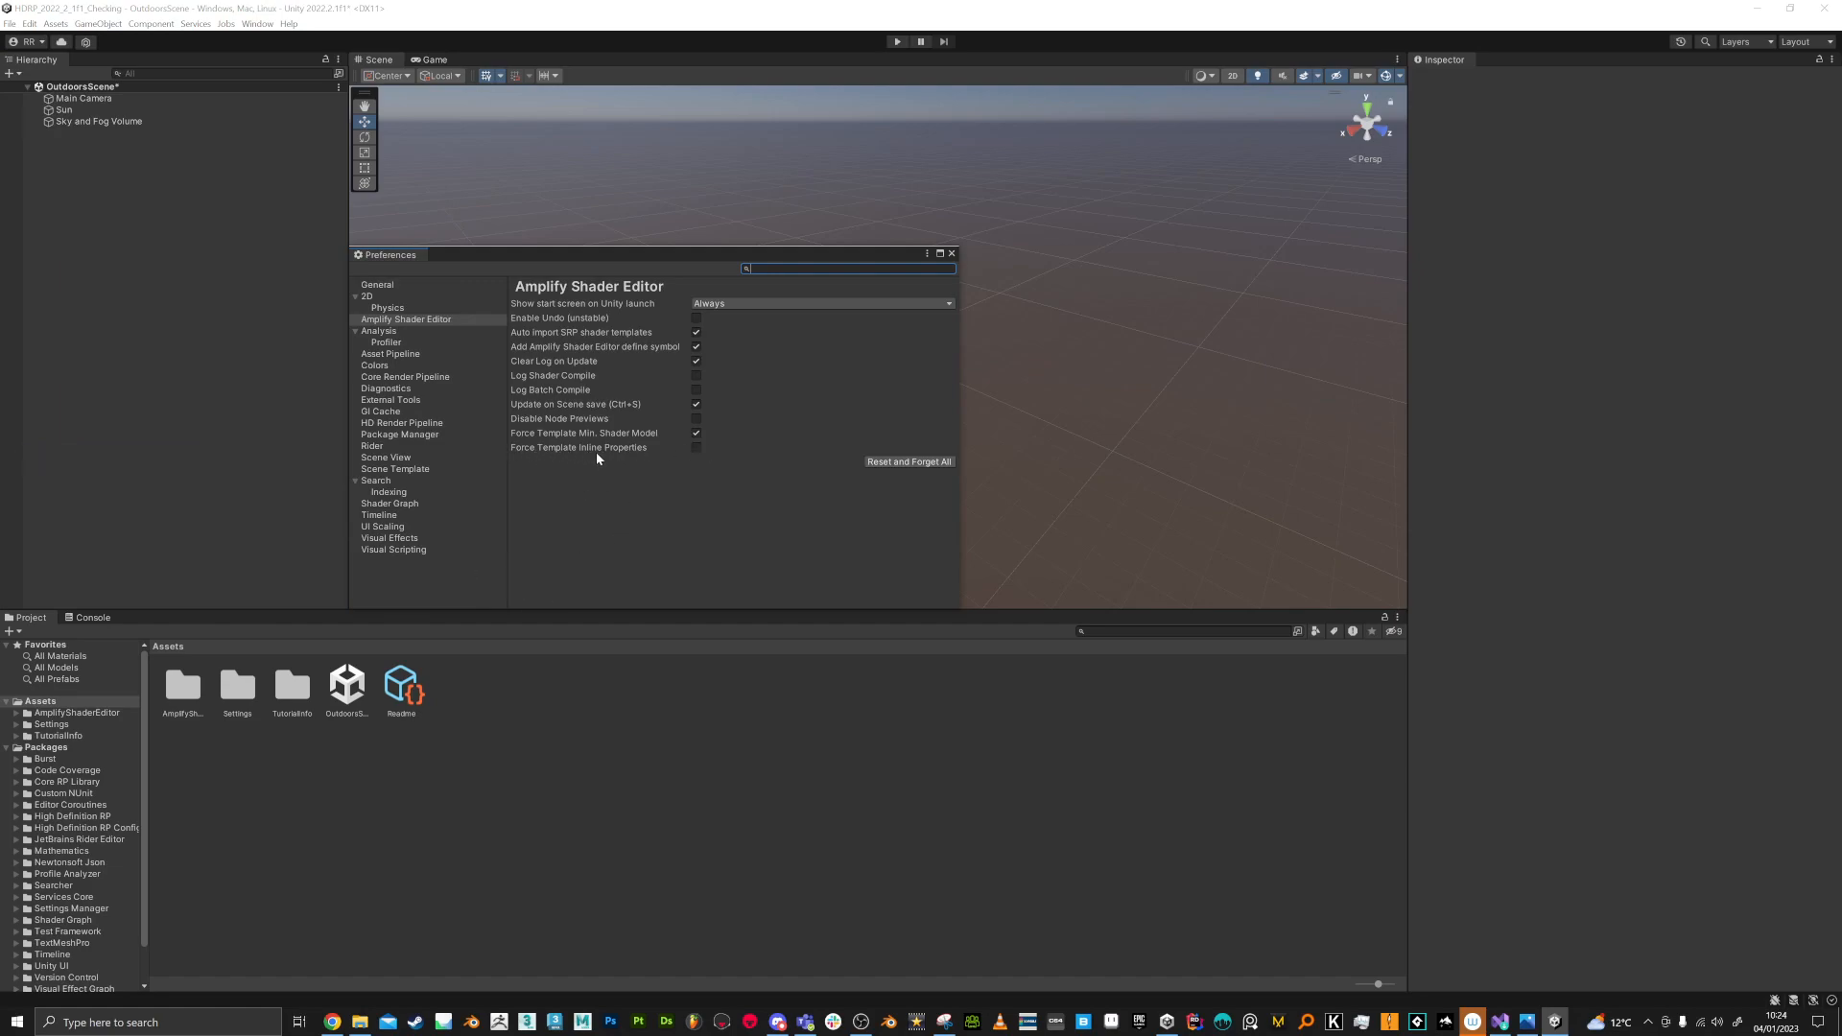
left_click(698, 447)
left_click(952, 253)
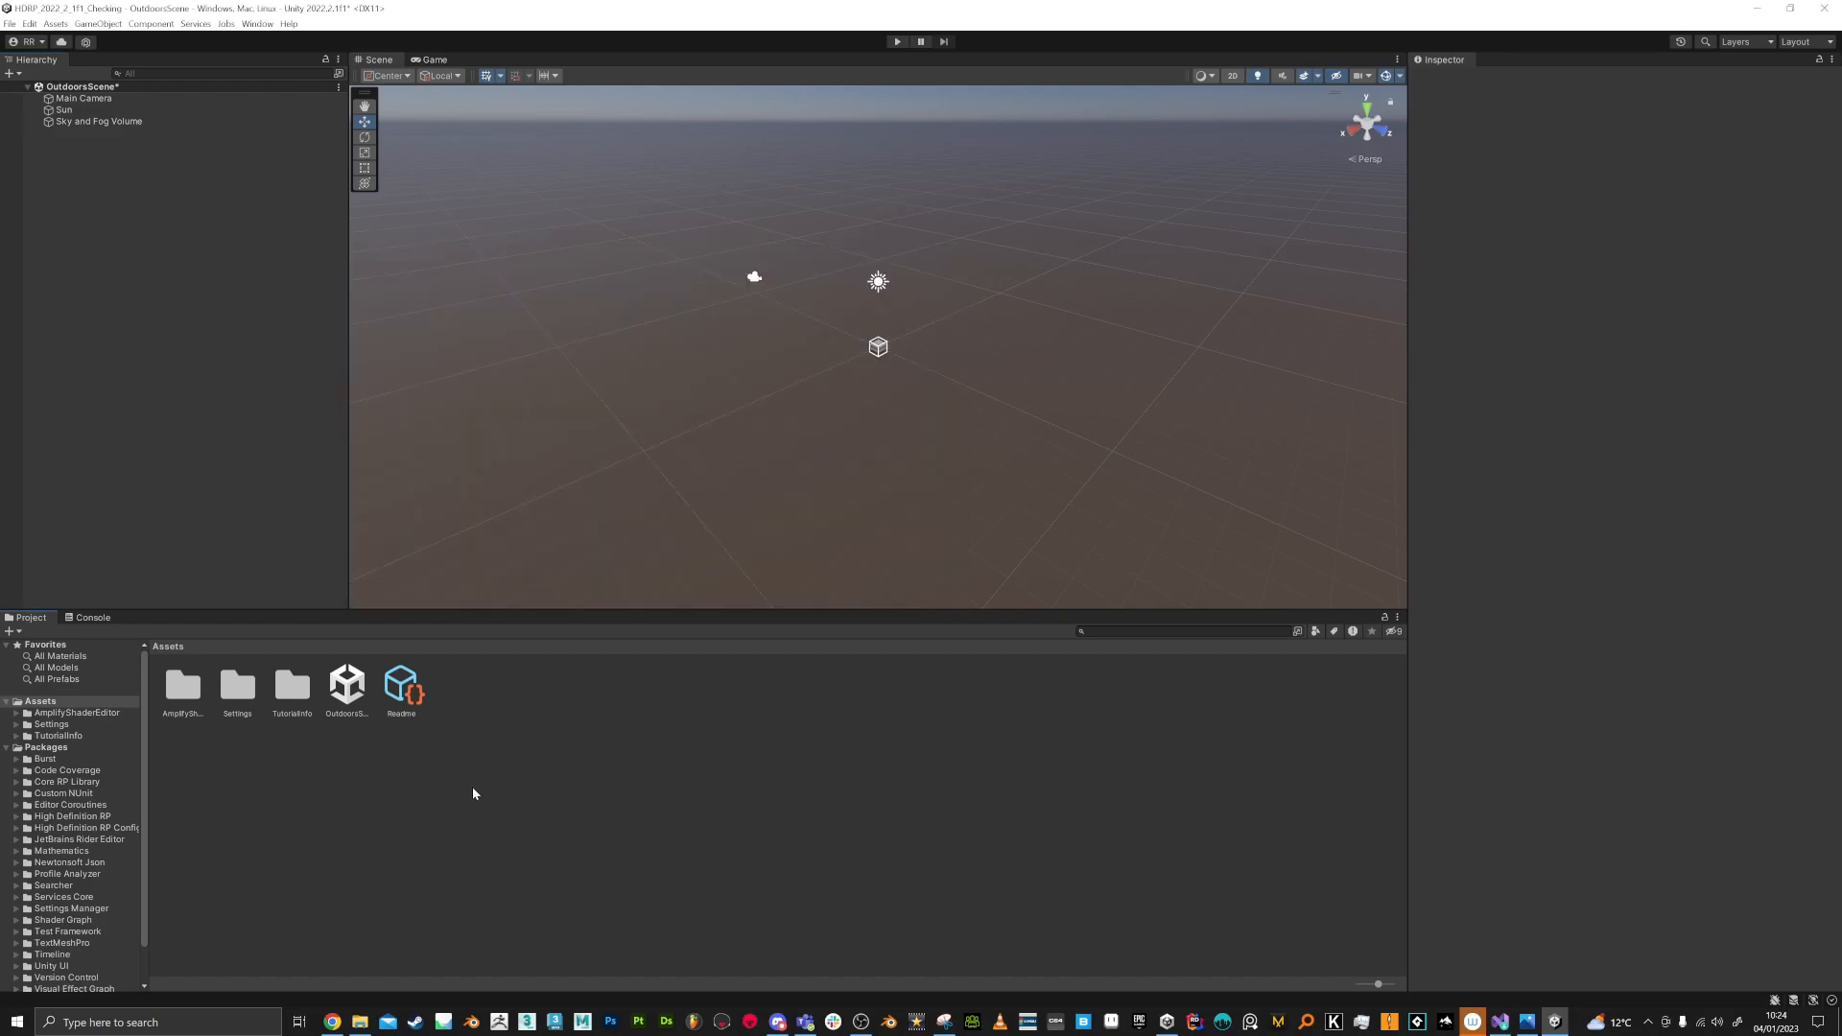
Step: Import the full BloodDecalAndFX_HDRP_2021_1_10f1 package into the project from the Downloads folder
left_click(360, 1022)
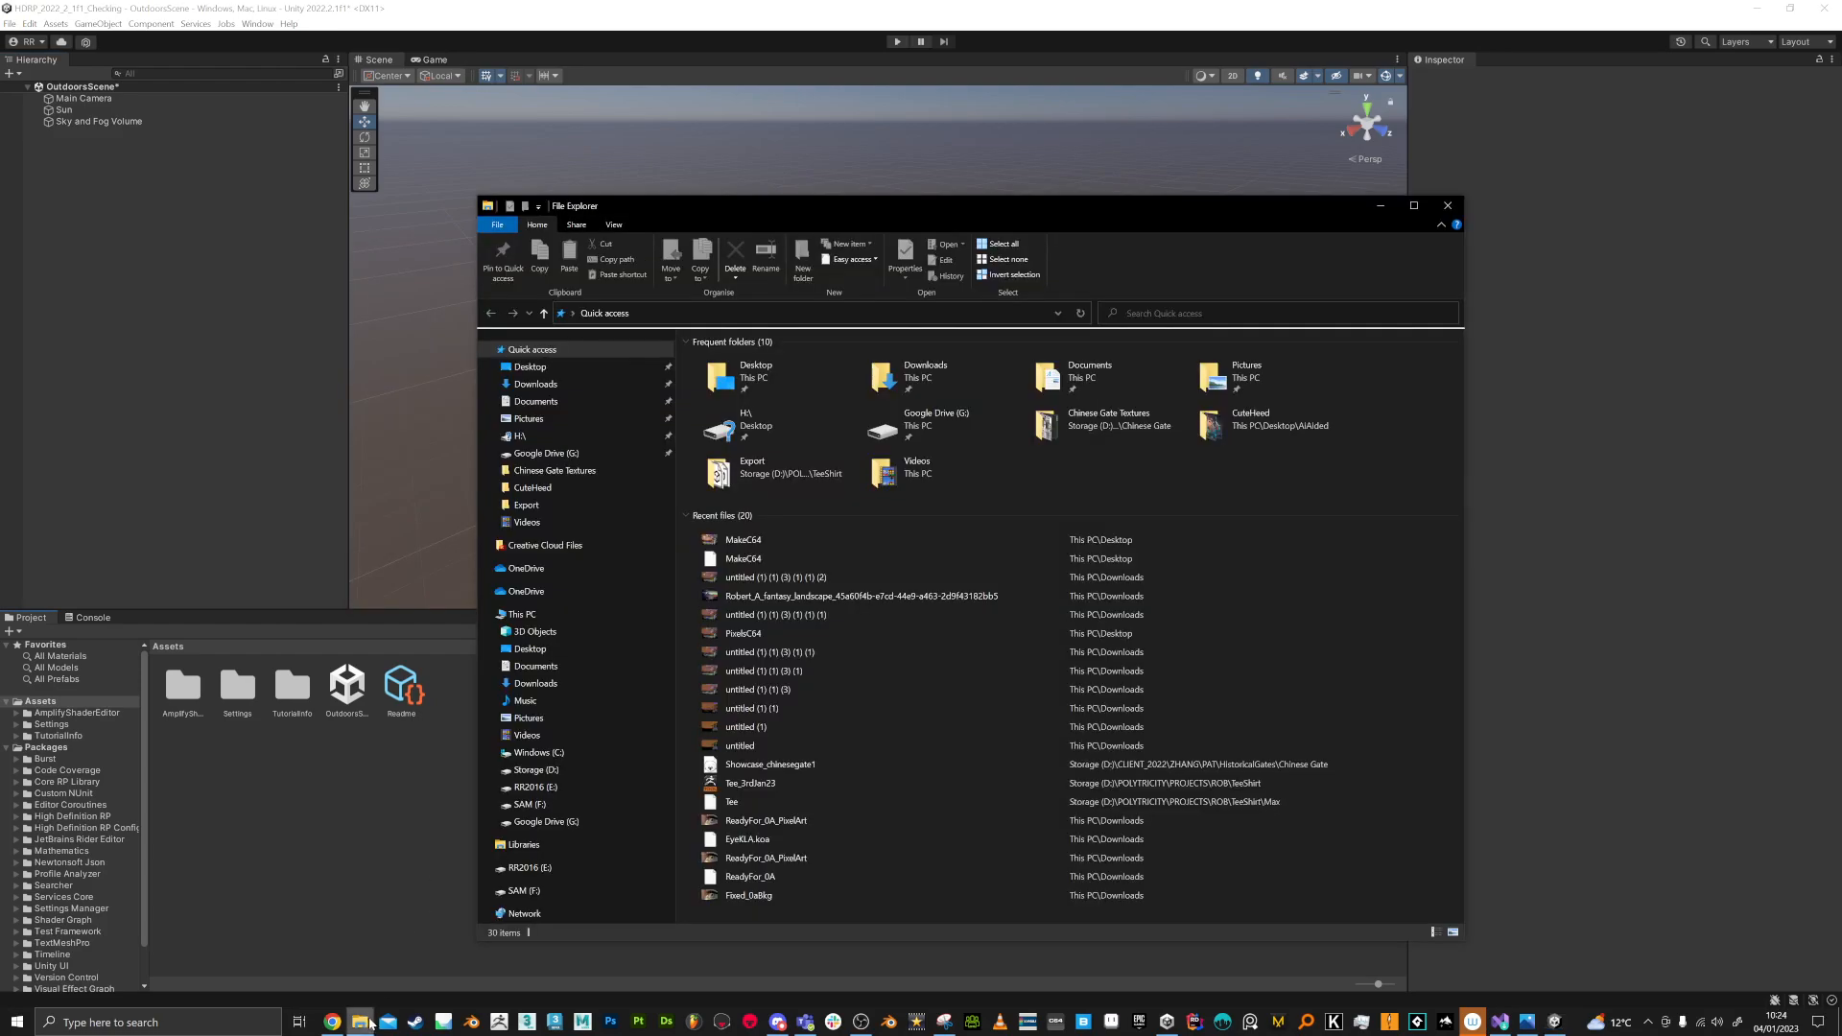
left_click(536, 384)
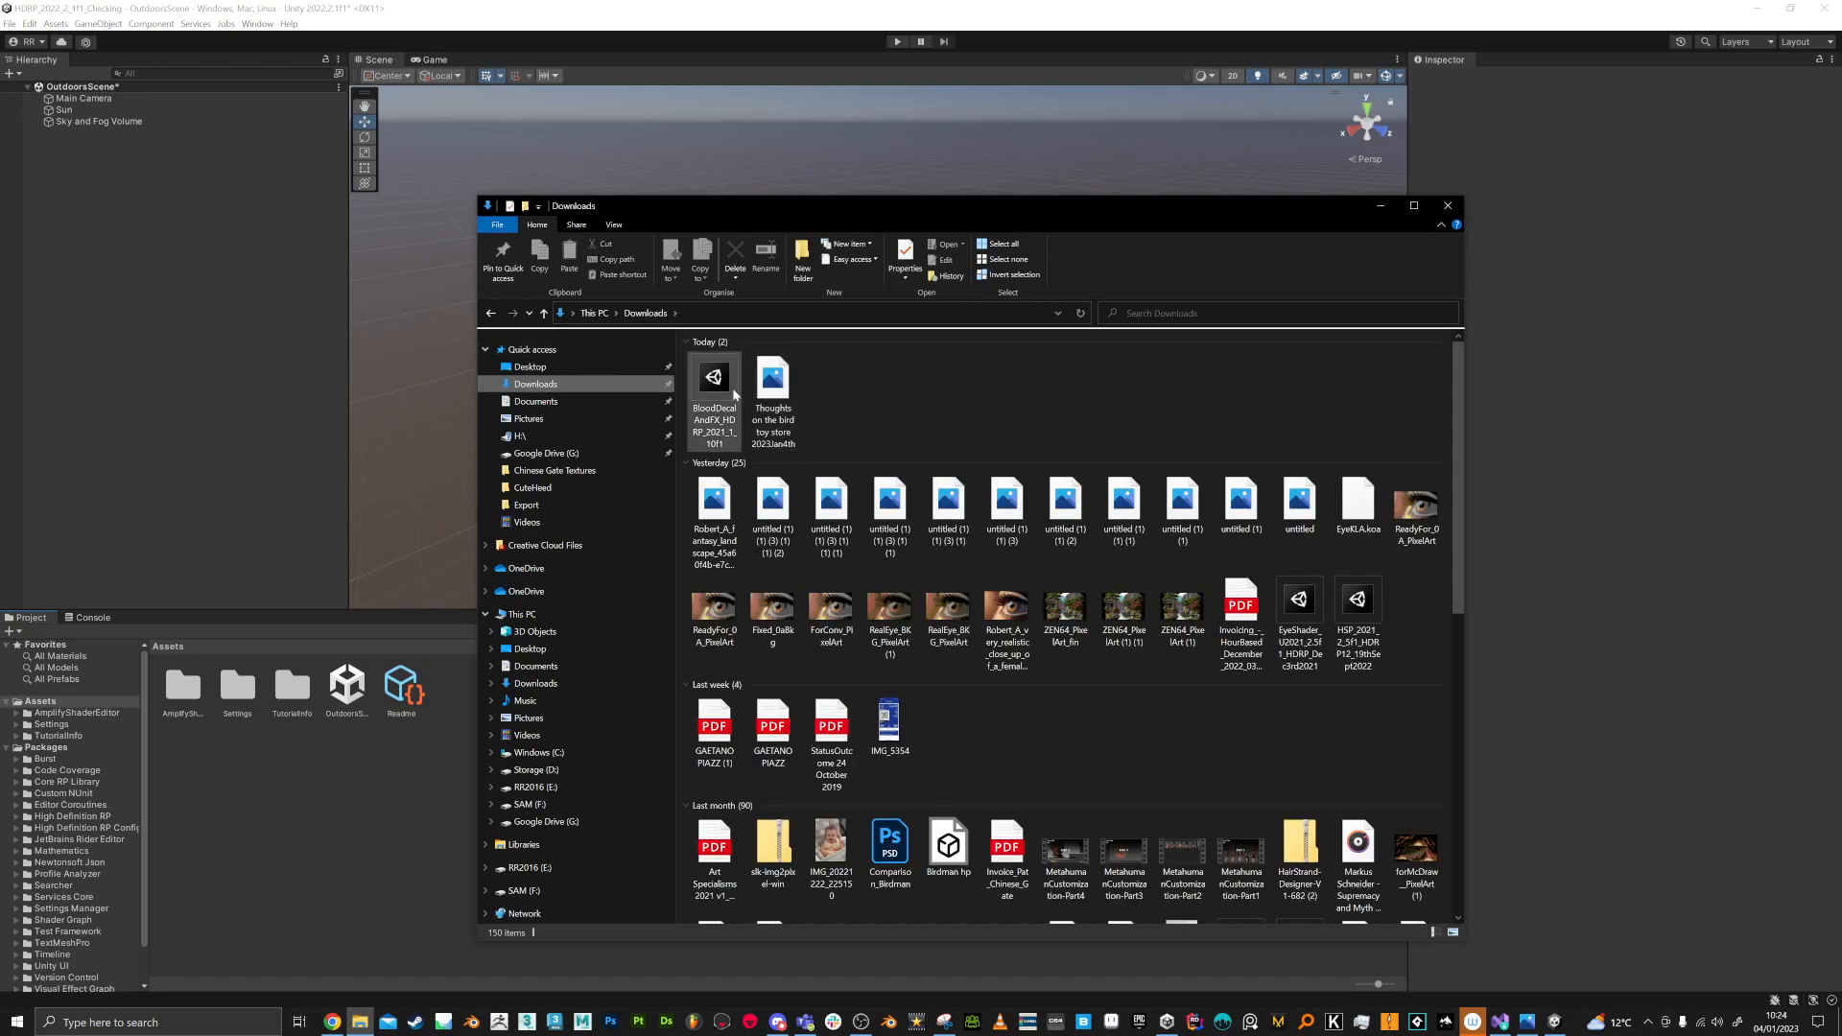
left_click(715, 380)
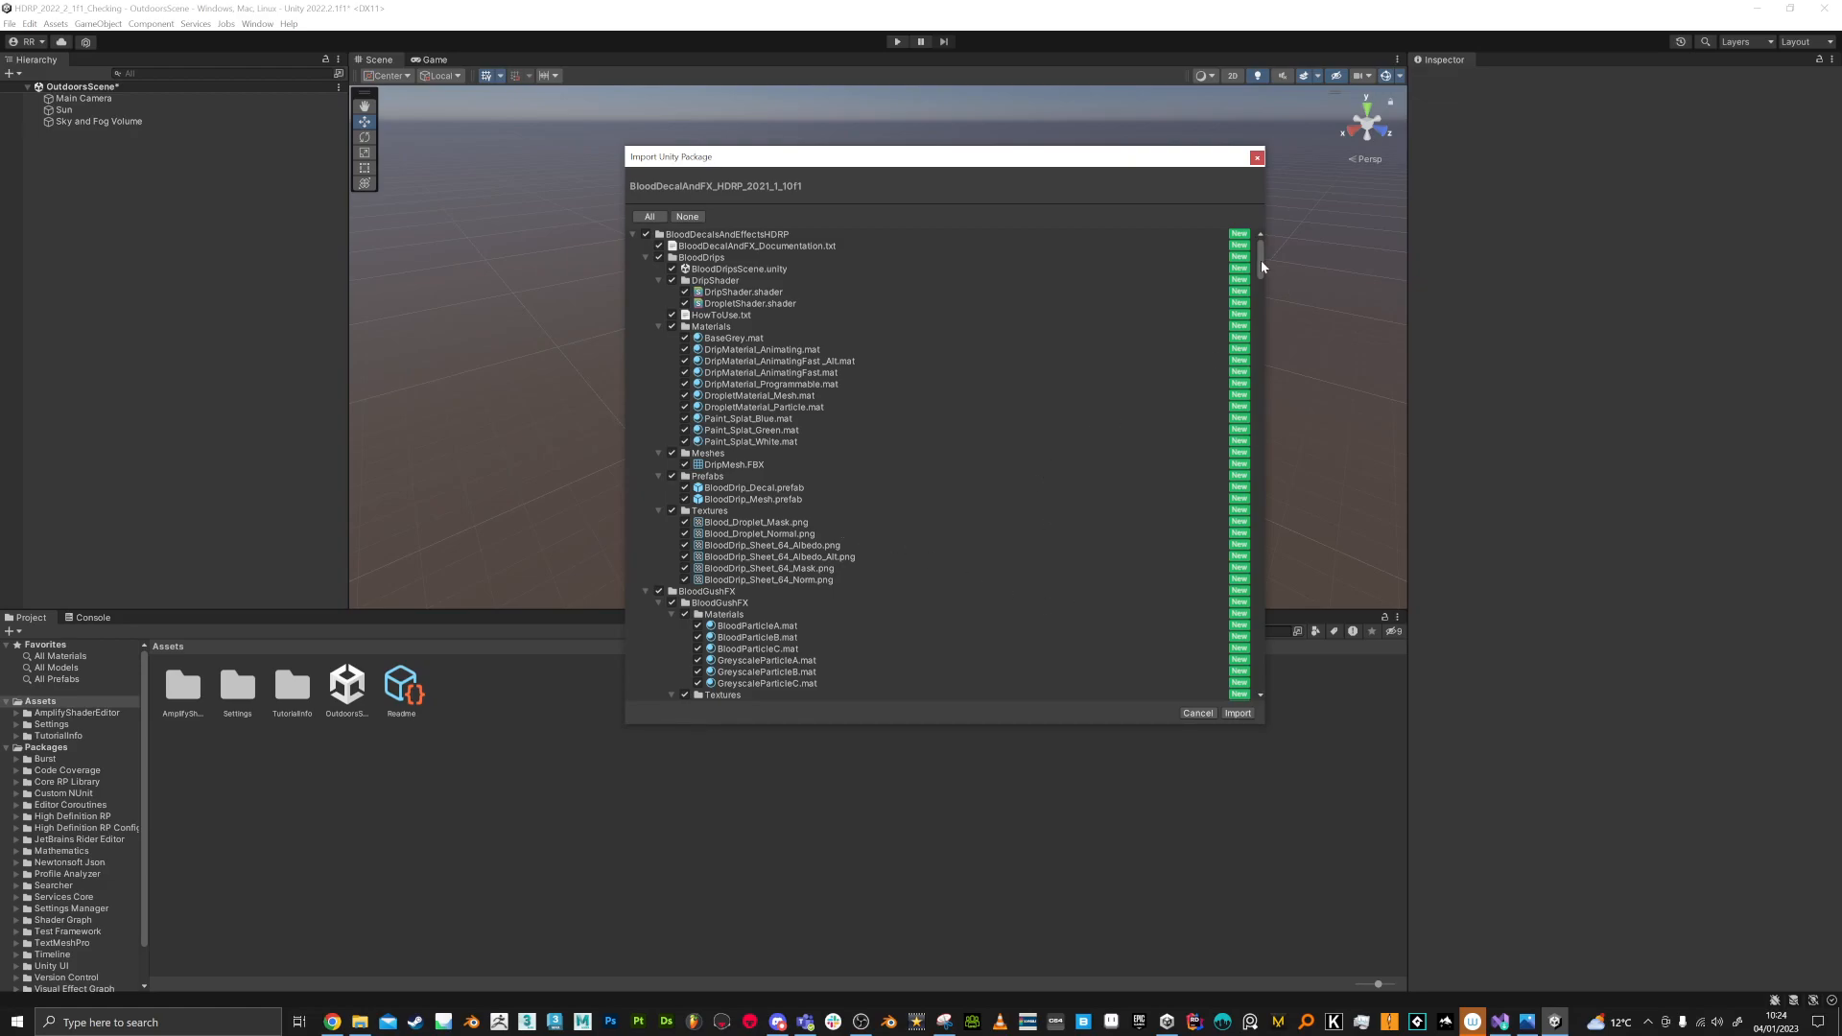
mouse_move(1263, 267)
left_mouse_down()
mouse_move(1271, 480)
mouse_move(1286, 341)
mouse_move(1265, 251)
left_mouse_up()
left_click(1238, 713)
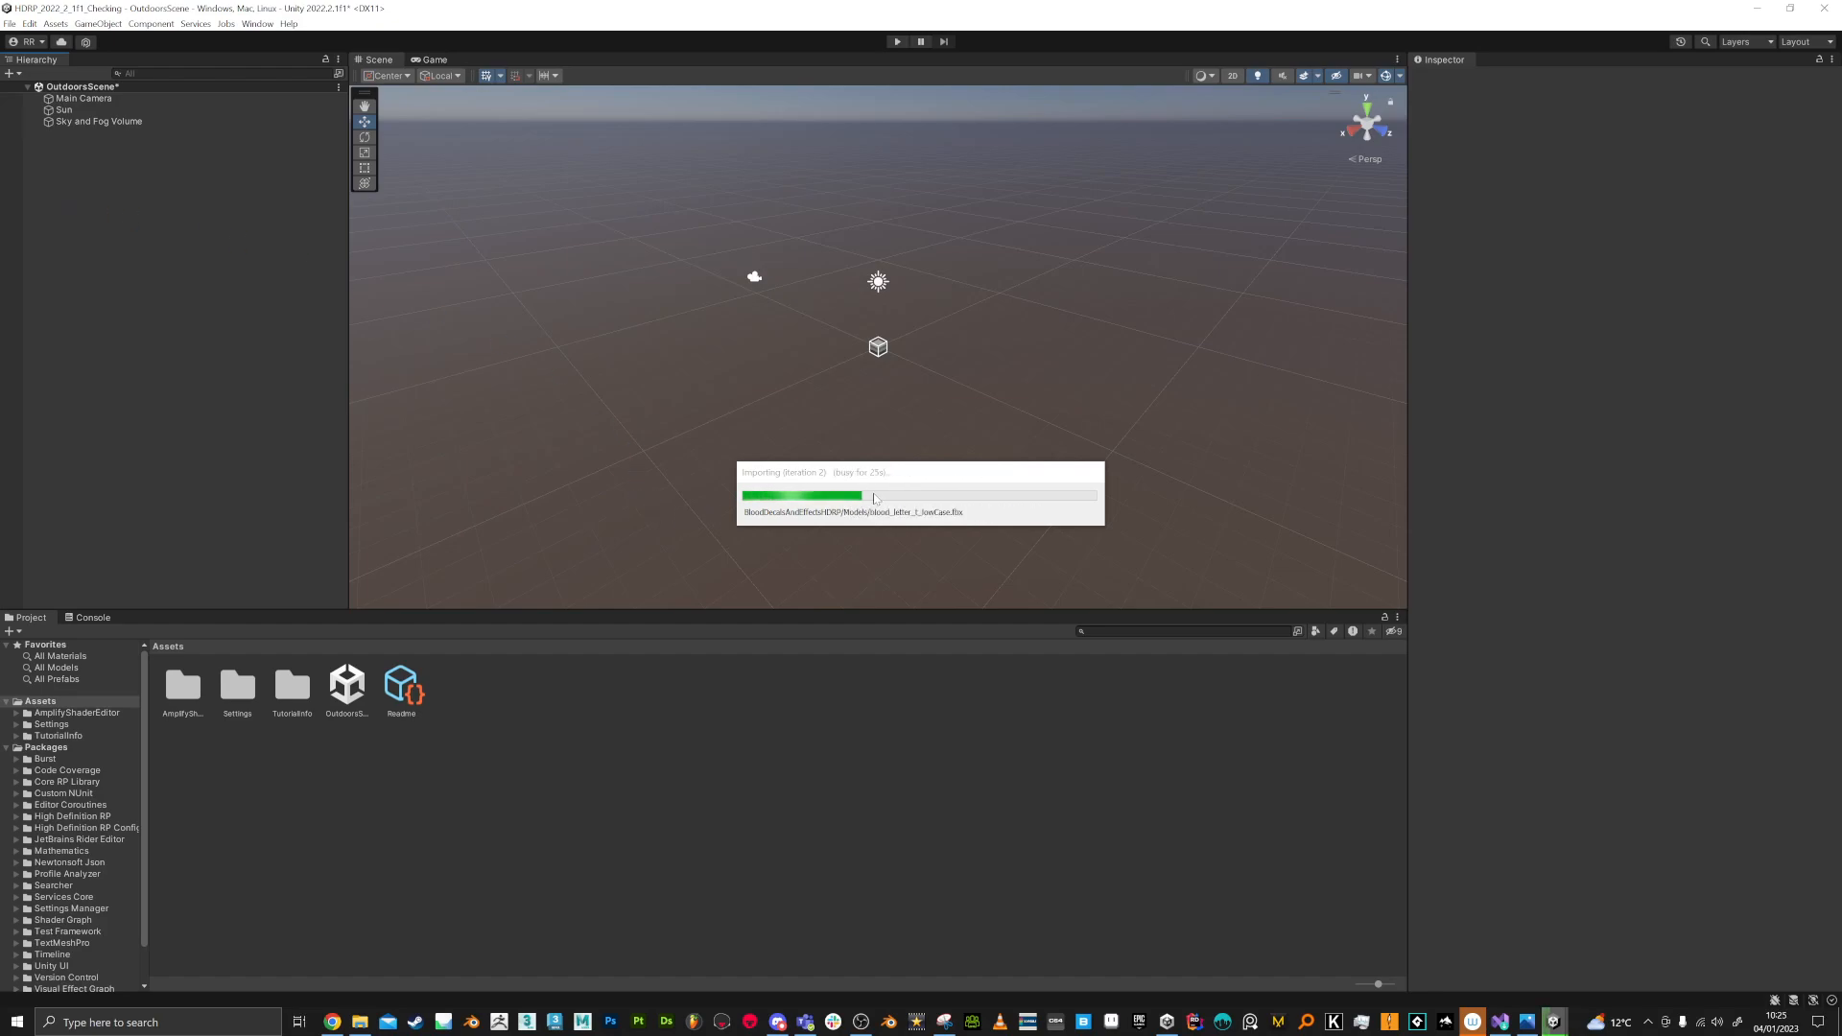
left_click(368, 1019)
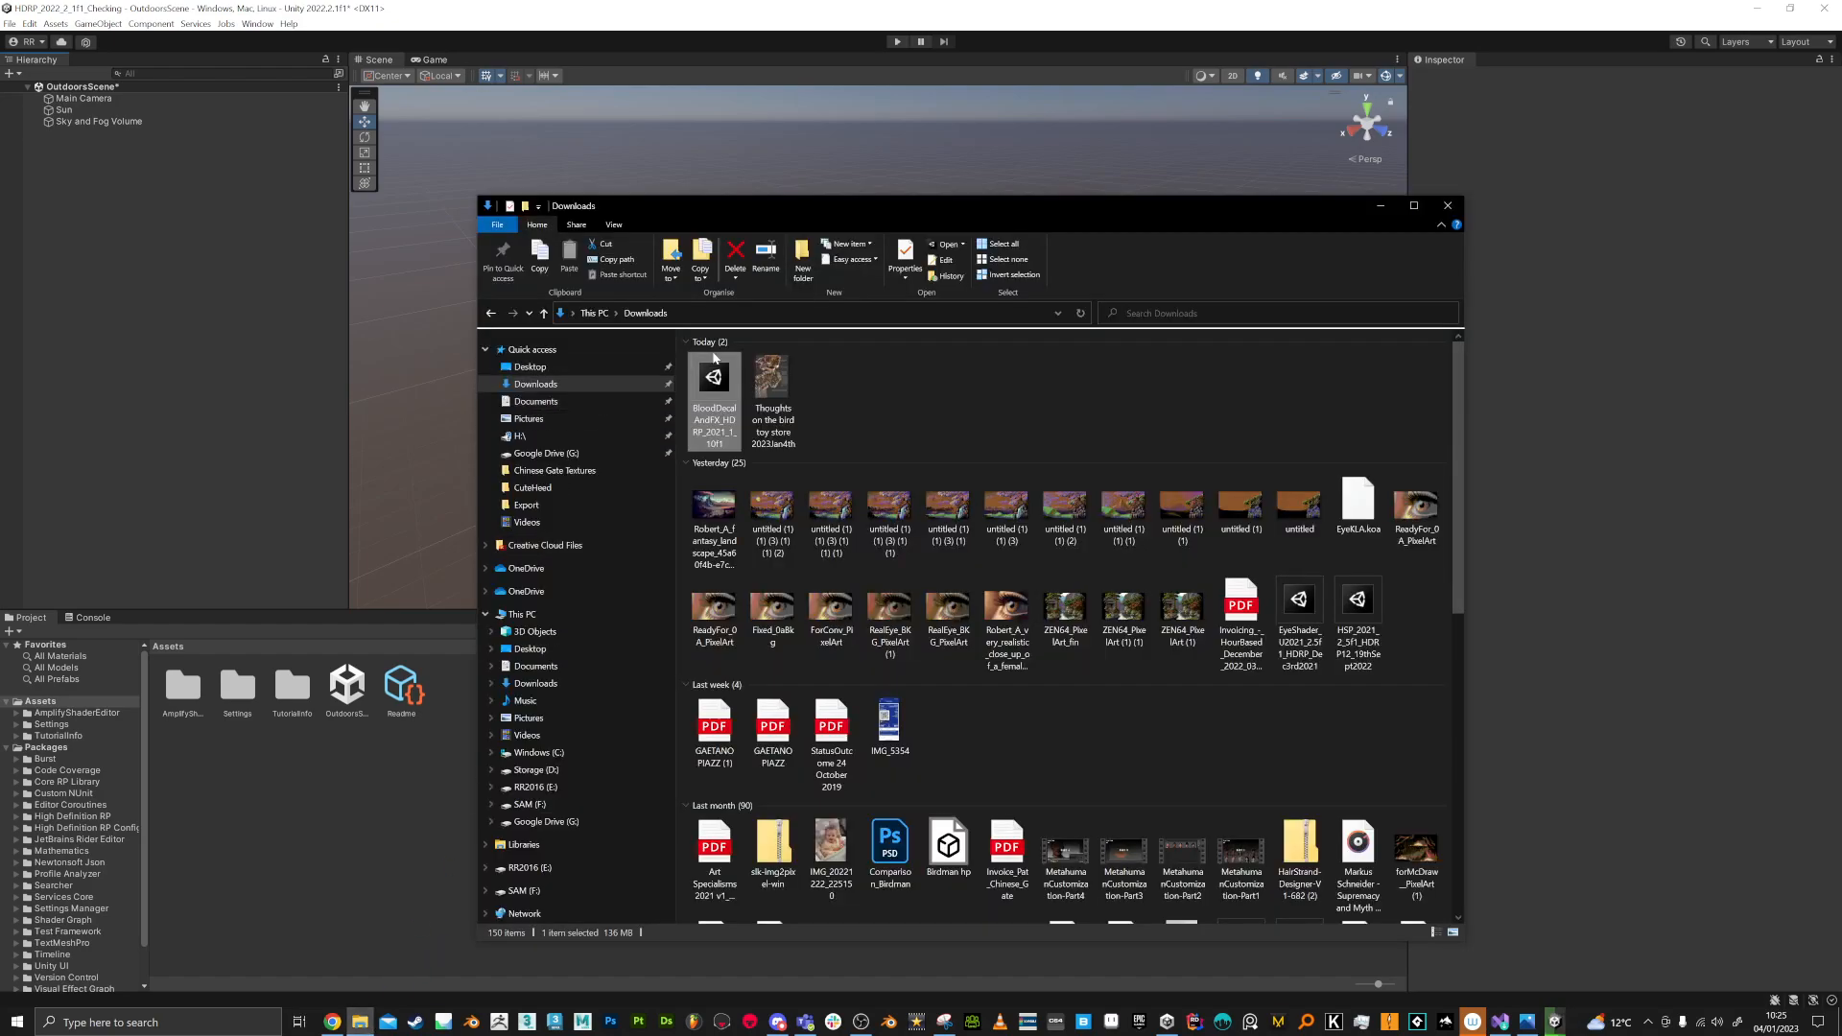
left_click(1380, 205)
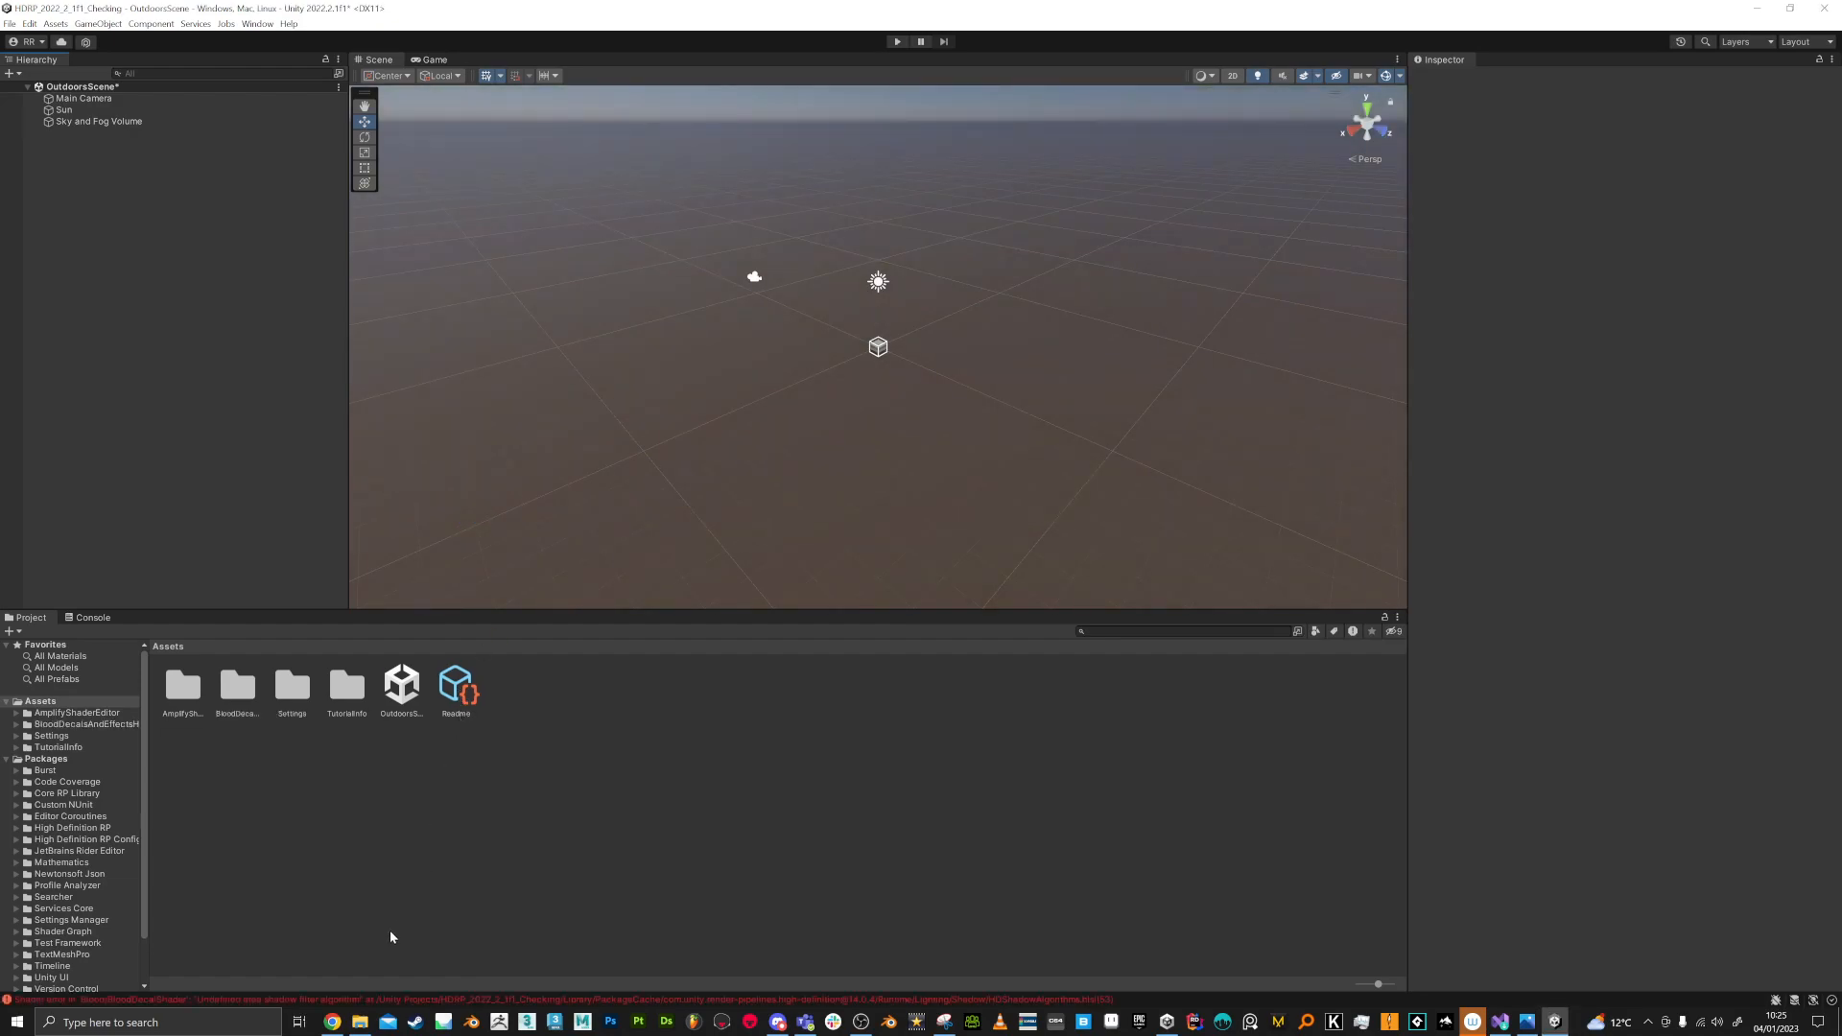
Step: Locate the BloodPoolShader asset in the project from its shader error in the console
left_click(401, 1001)
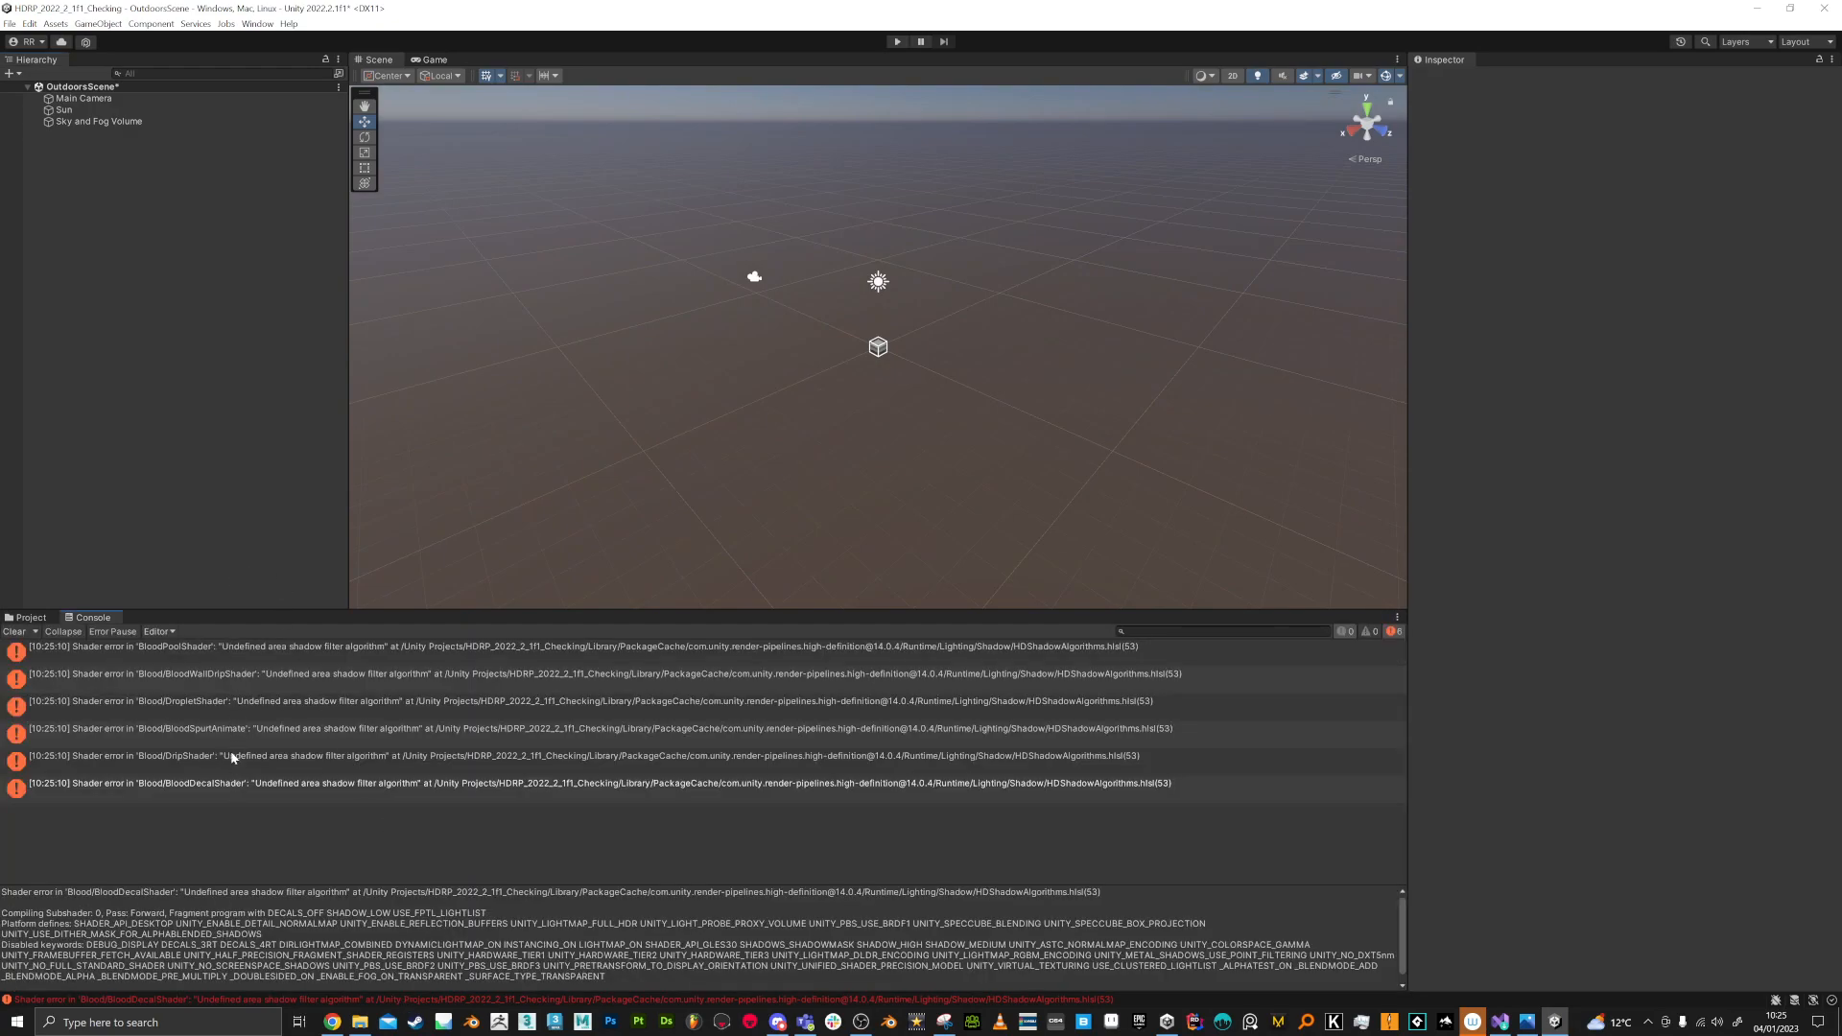
left_click(204, 648)
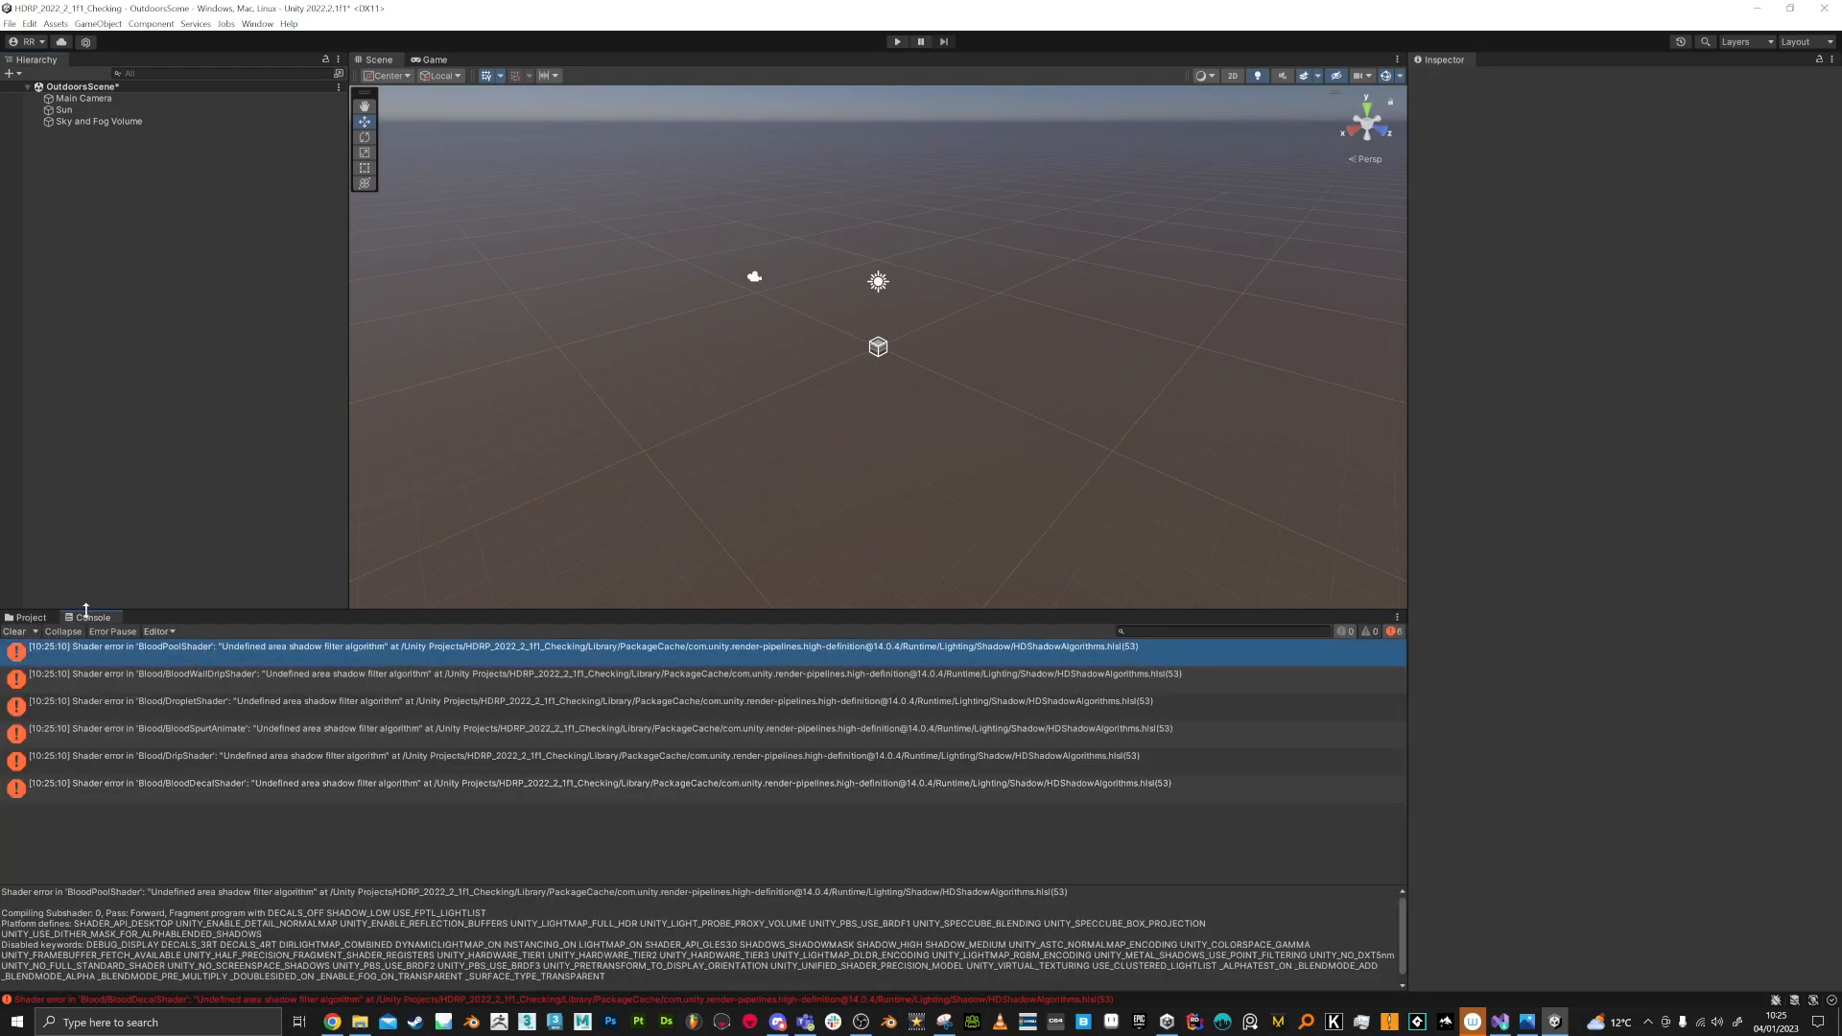
left_click(31, 617)
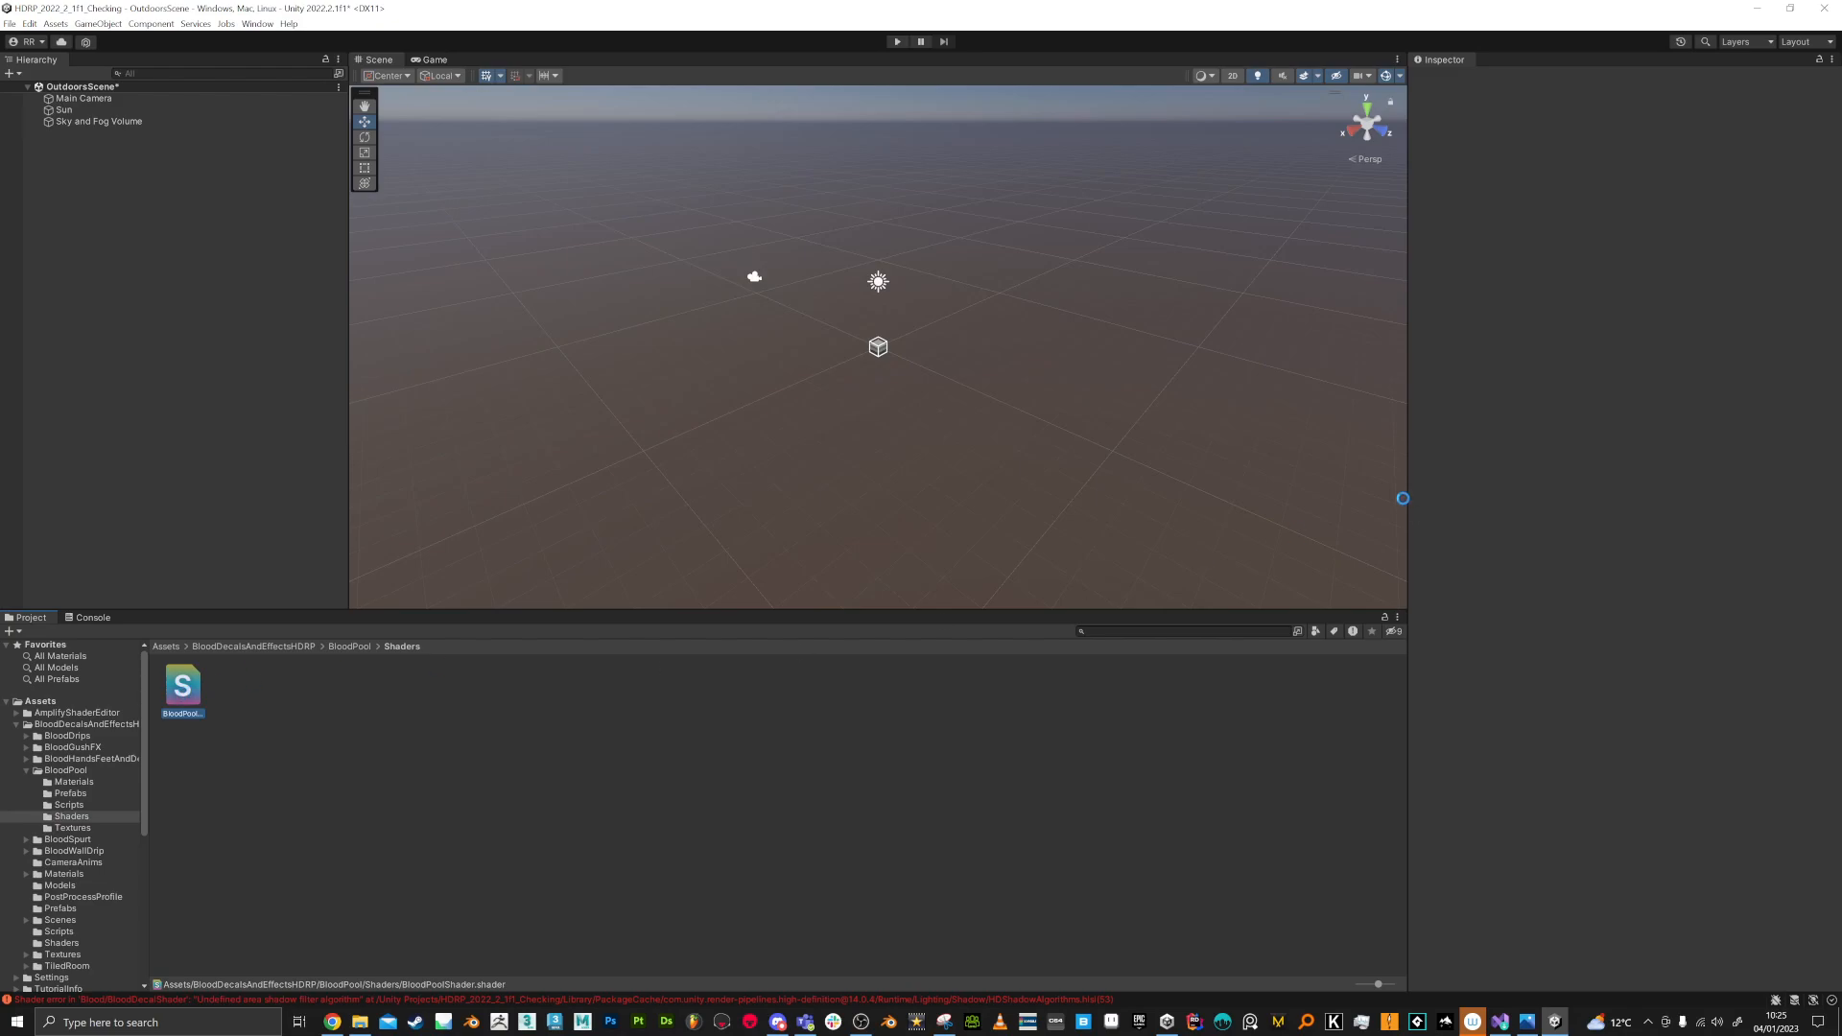
Step: Check the Force Template Inline Properties setting in the Amplify Shader Editor preferences
left_click(28, 23)
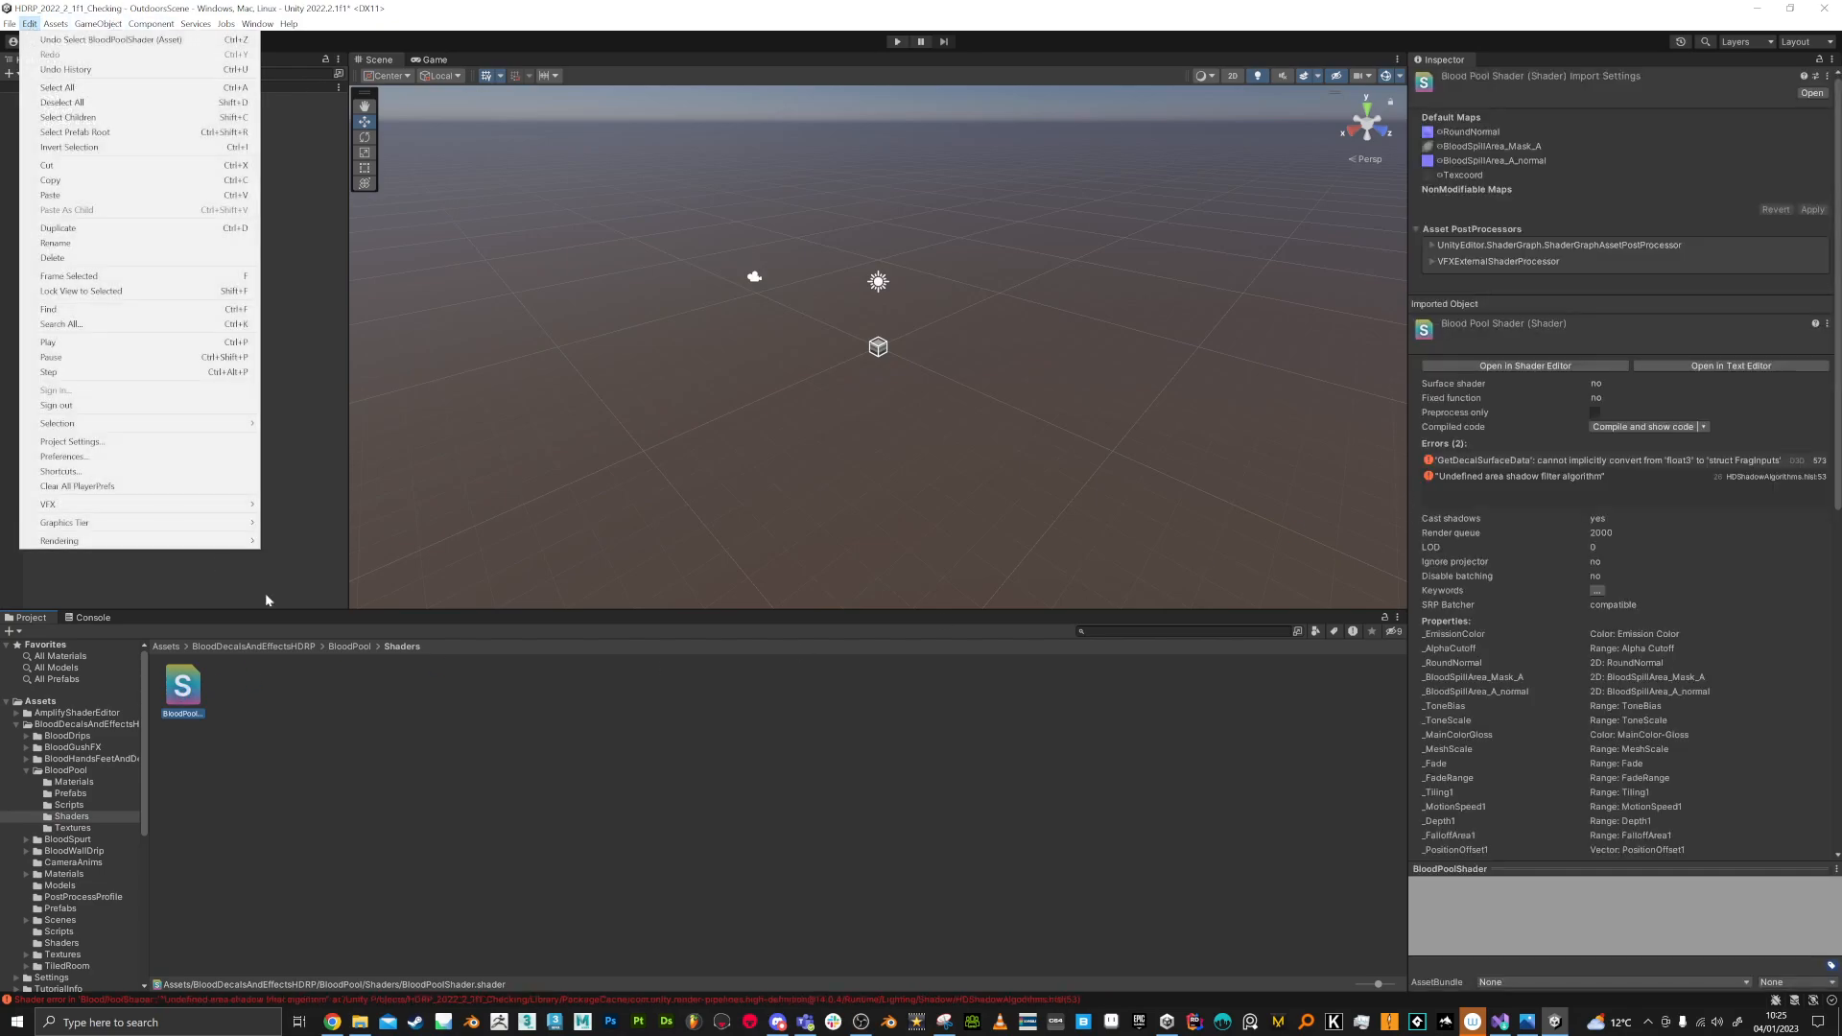
left_click(70, 458)
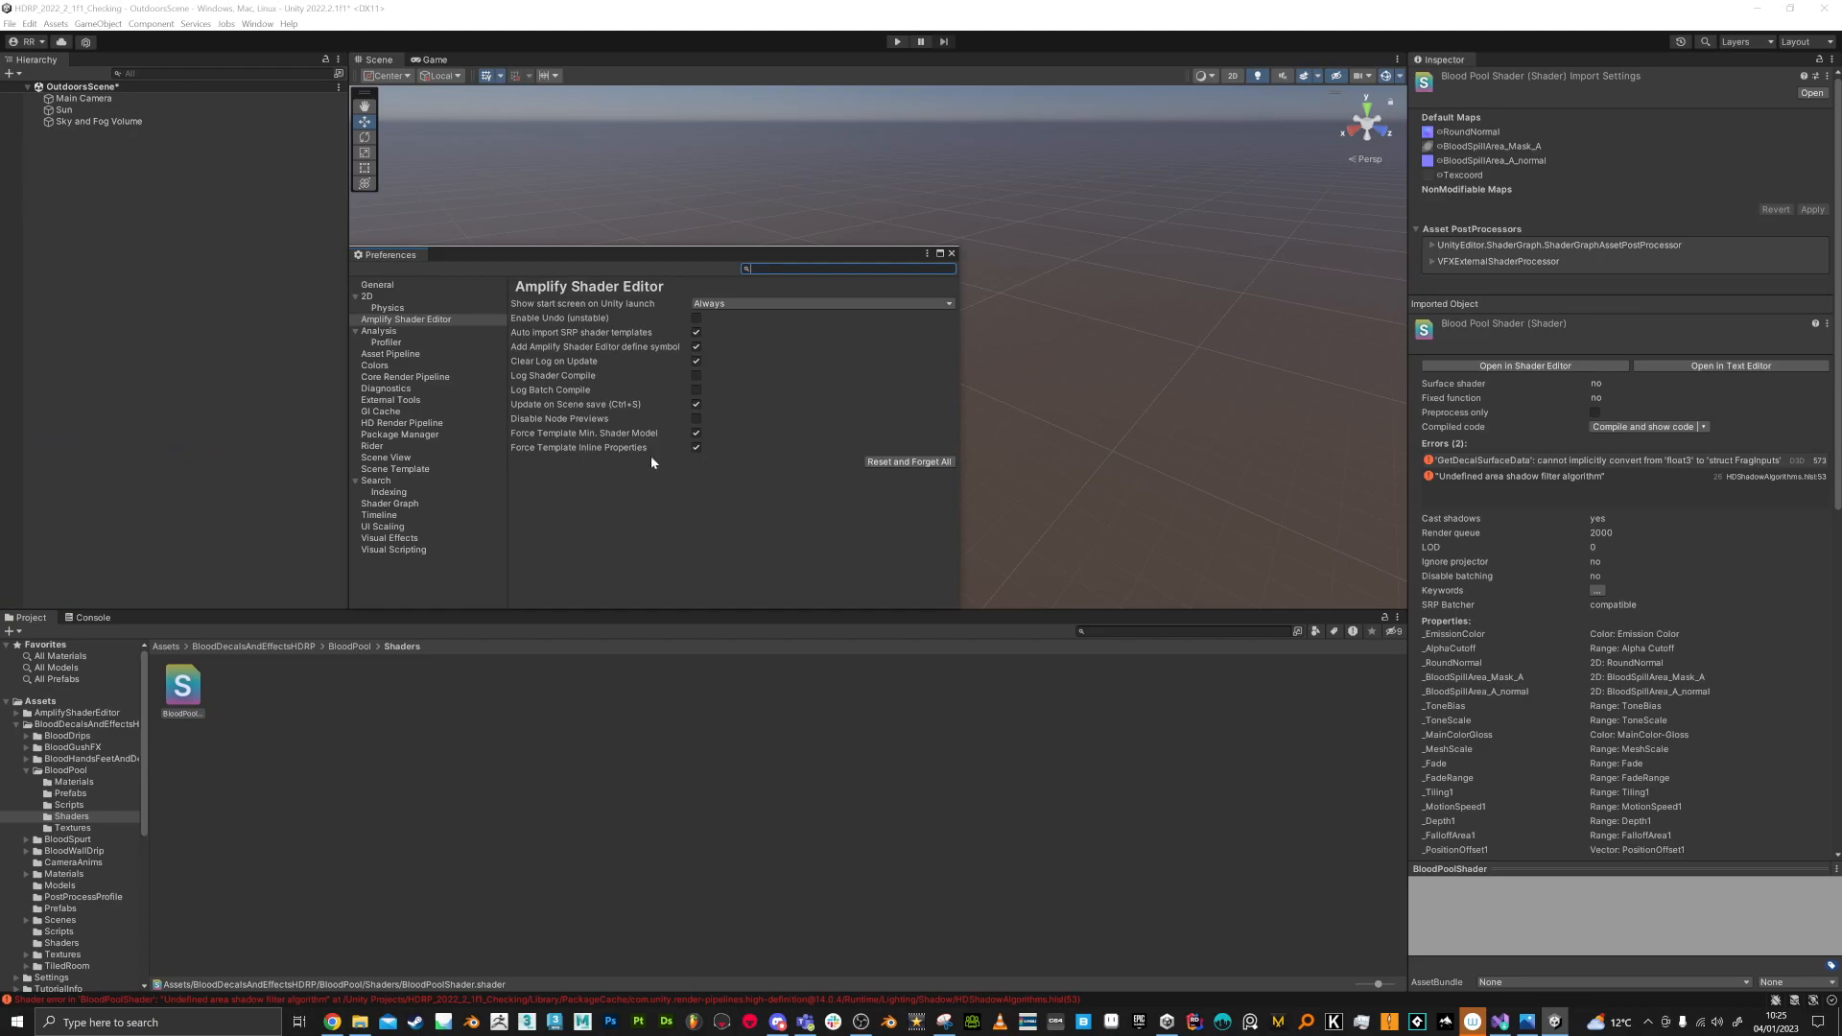
left_click(952, 255)
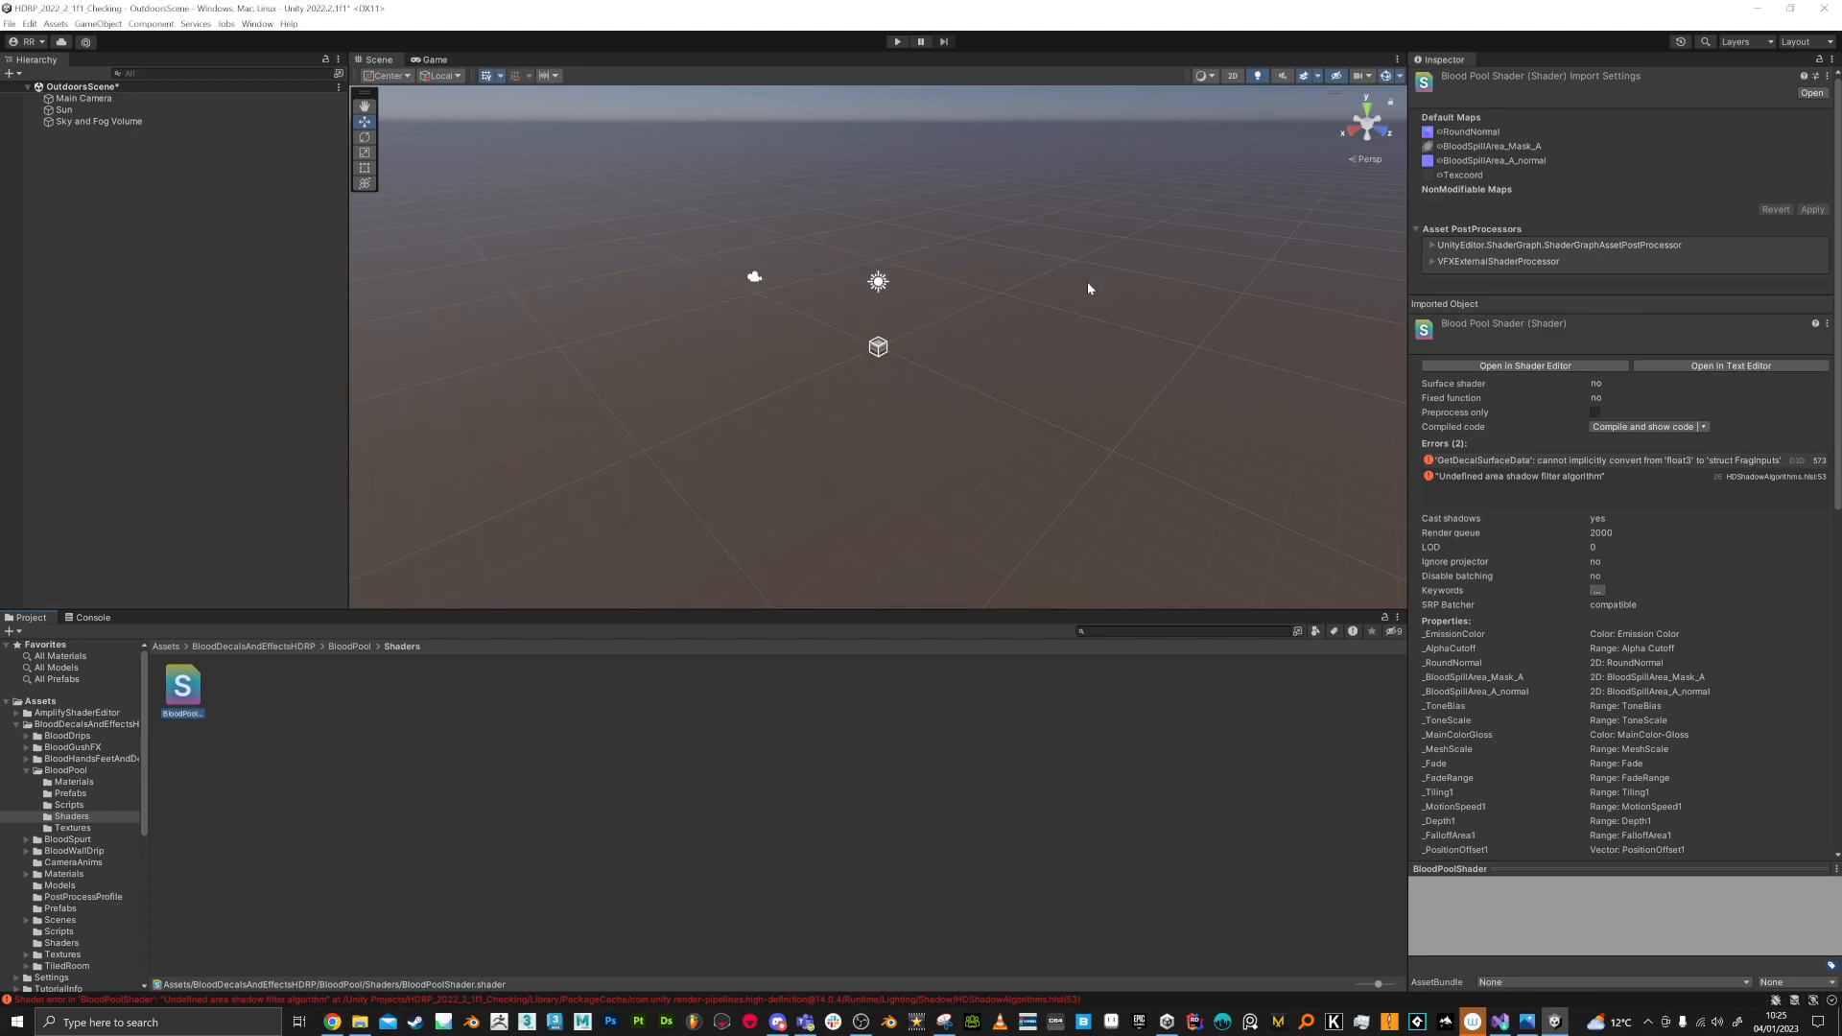
Step: Open BloodPoolShader in the shader editor and recompile it
left_click(1564, 366)
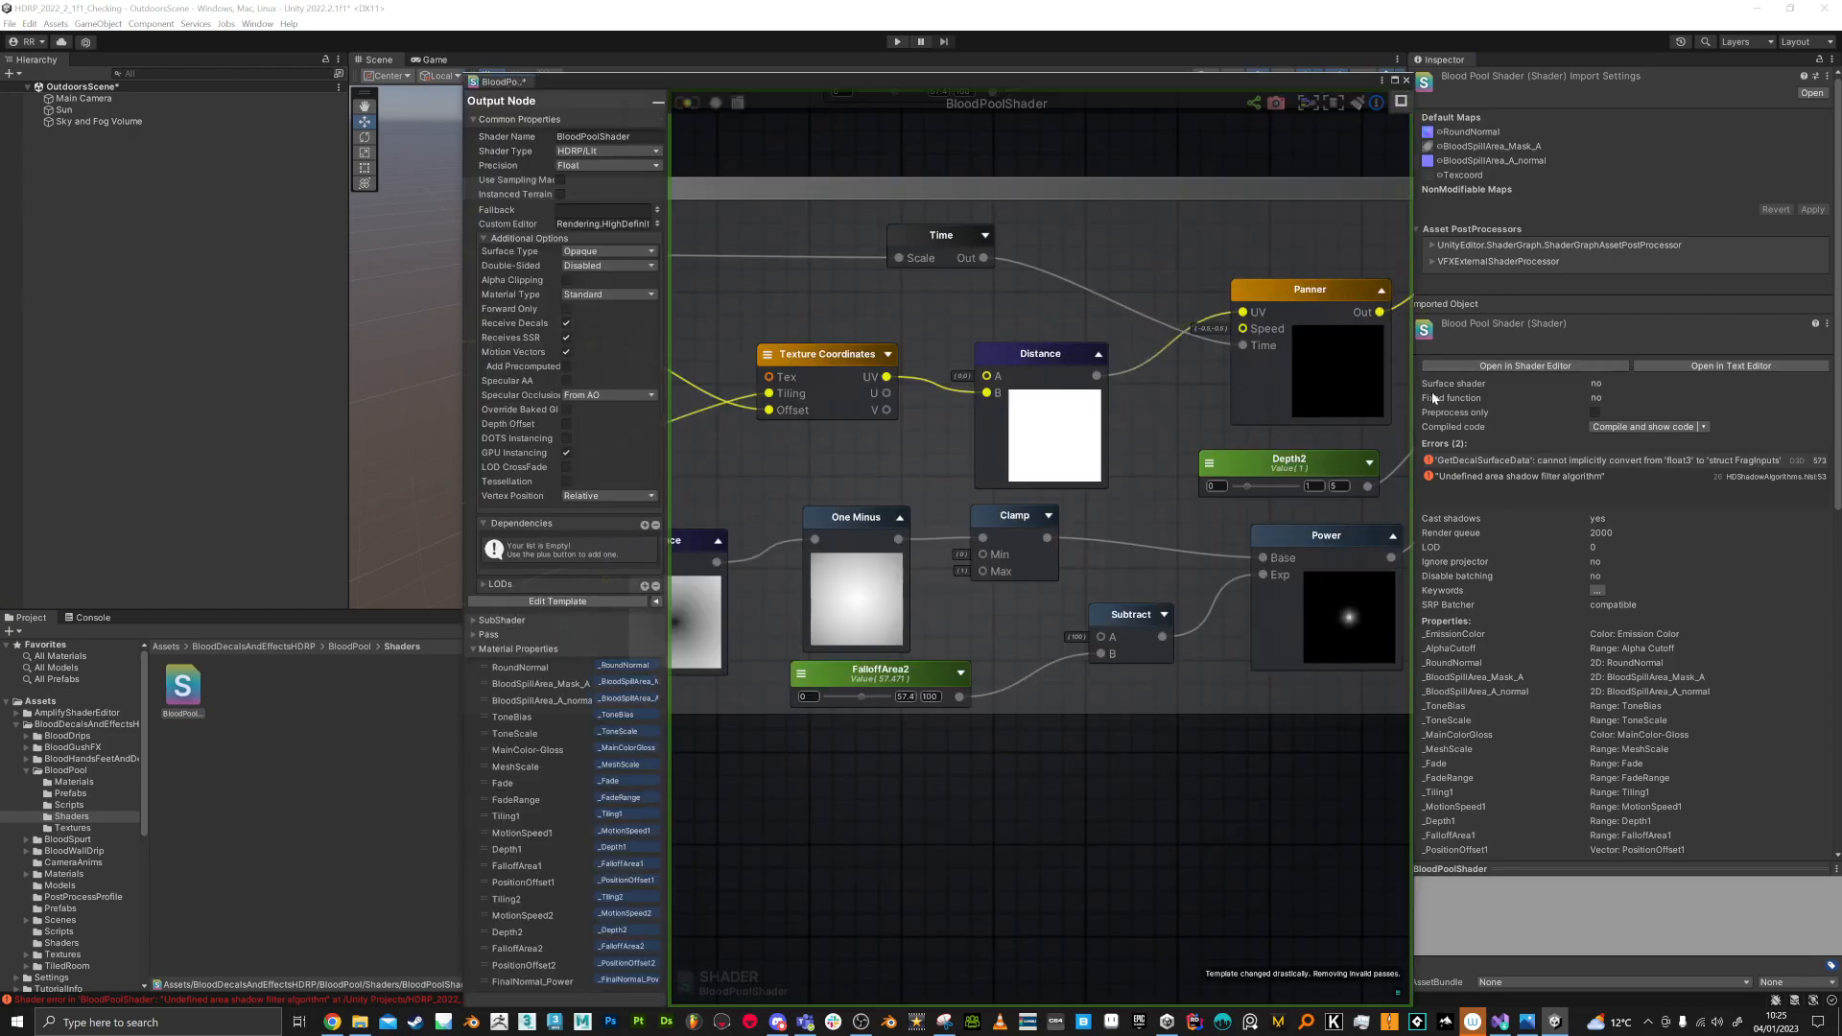
middle_click_drag(1388, 449, 1015, 517)
scroll(1112, 374, "up", 9)
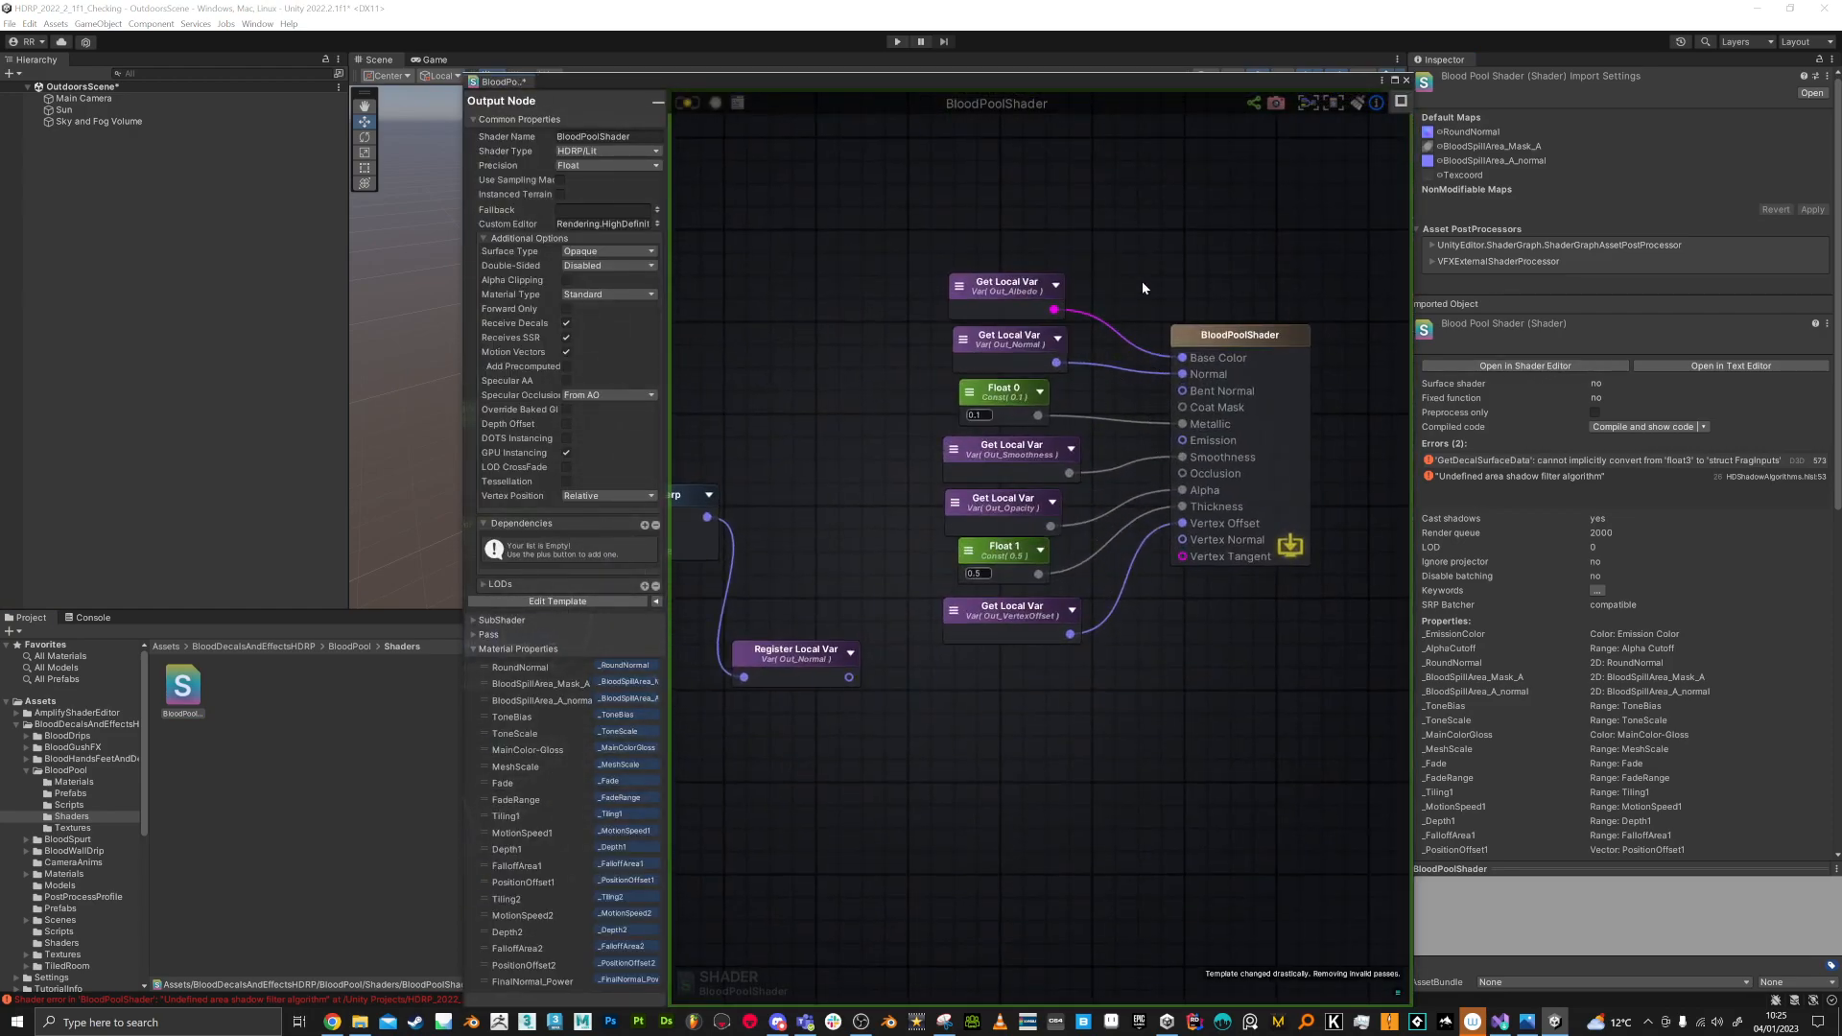
scroll(1142, 286, "down", 2)
left_click(687, 104)
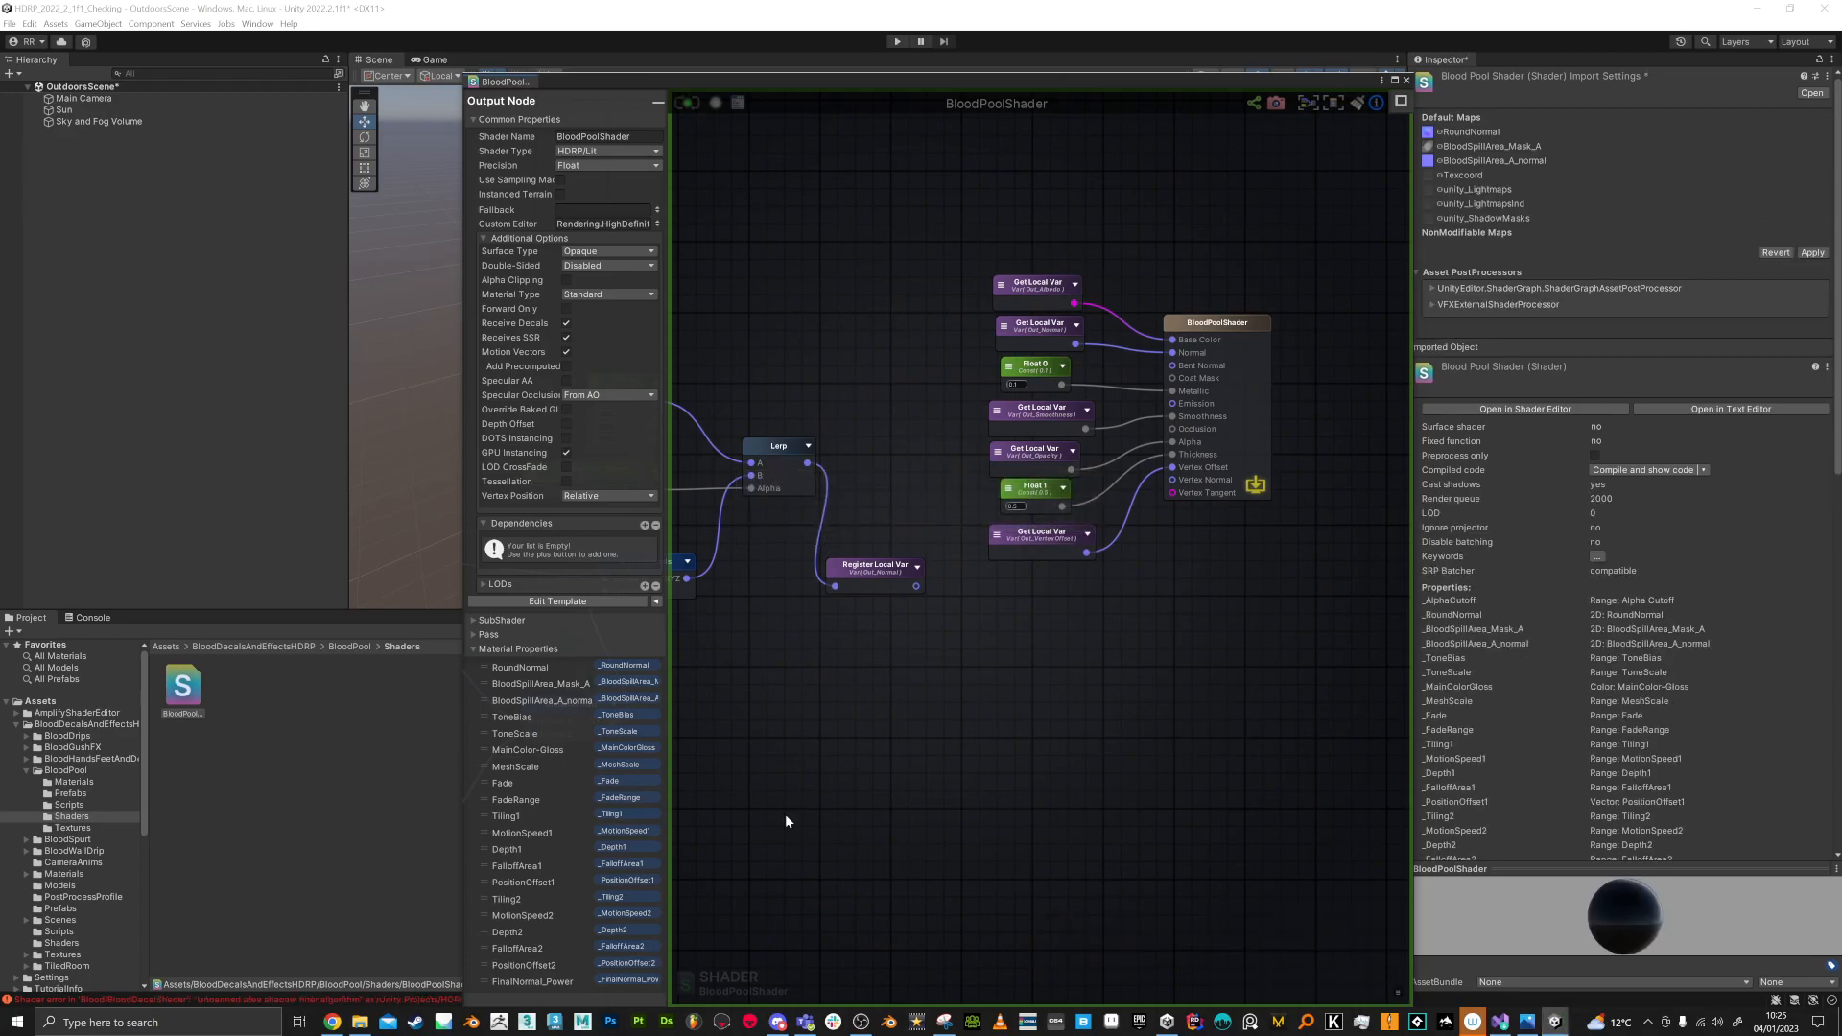
Step: Review the remaining console errors, select the BloodDecalShader asset, and save BloodPoolShader's pending import settings
left_click(303, 1000)
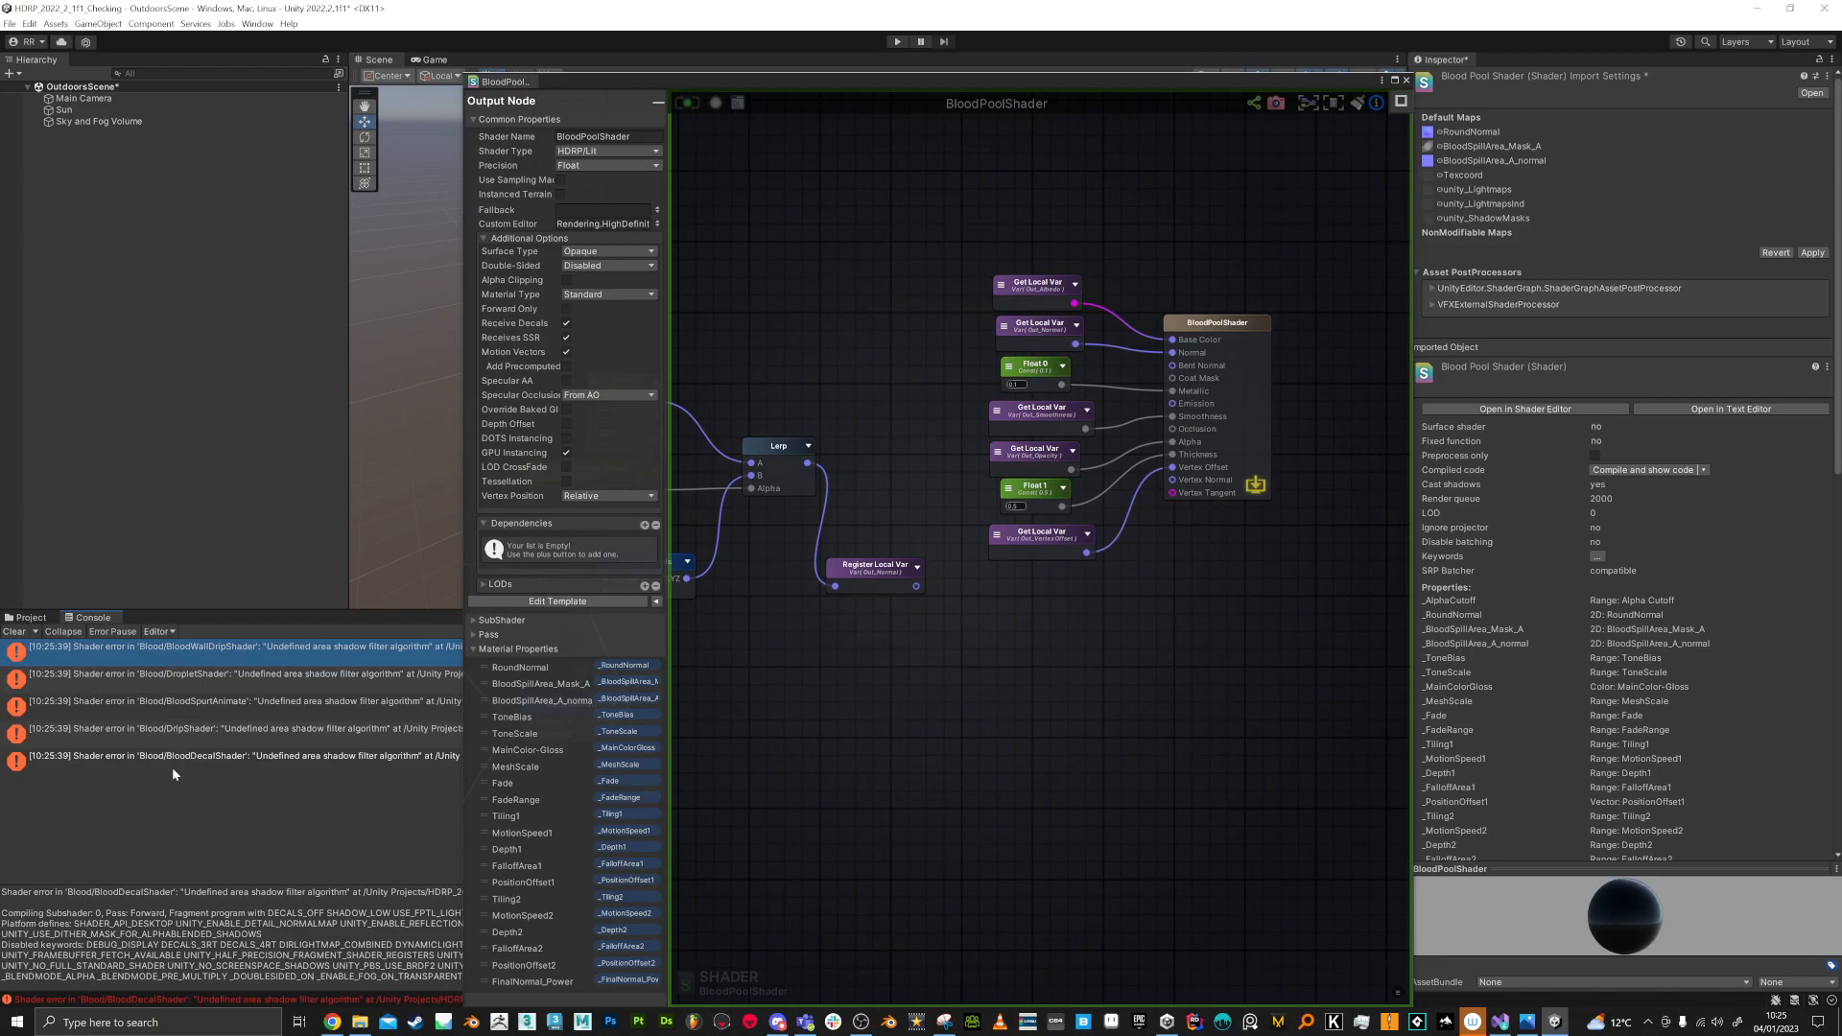
left_click(185, 671)
left_click(193, 647)
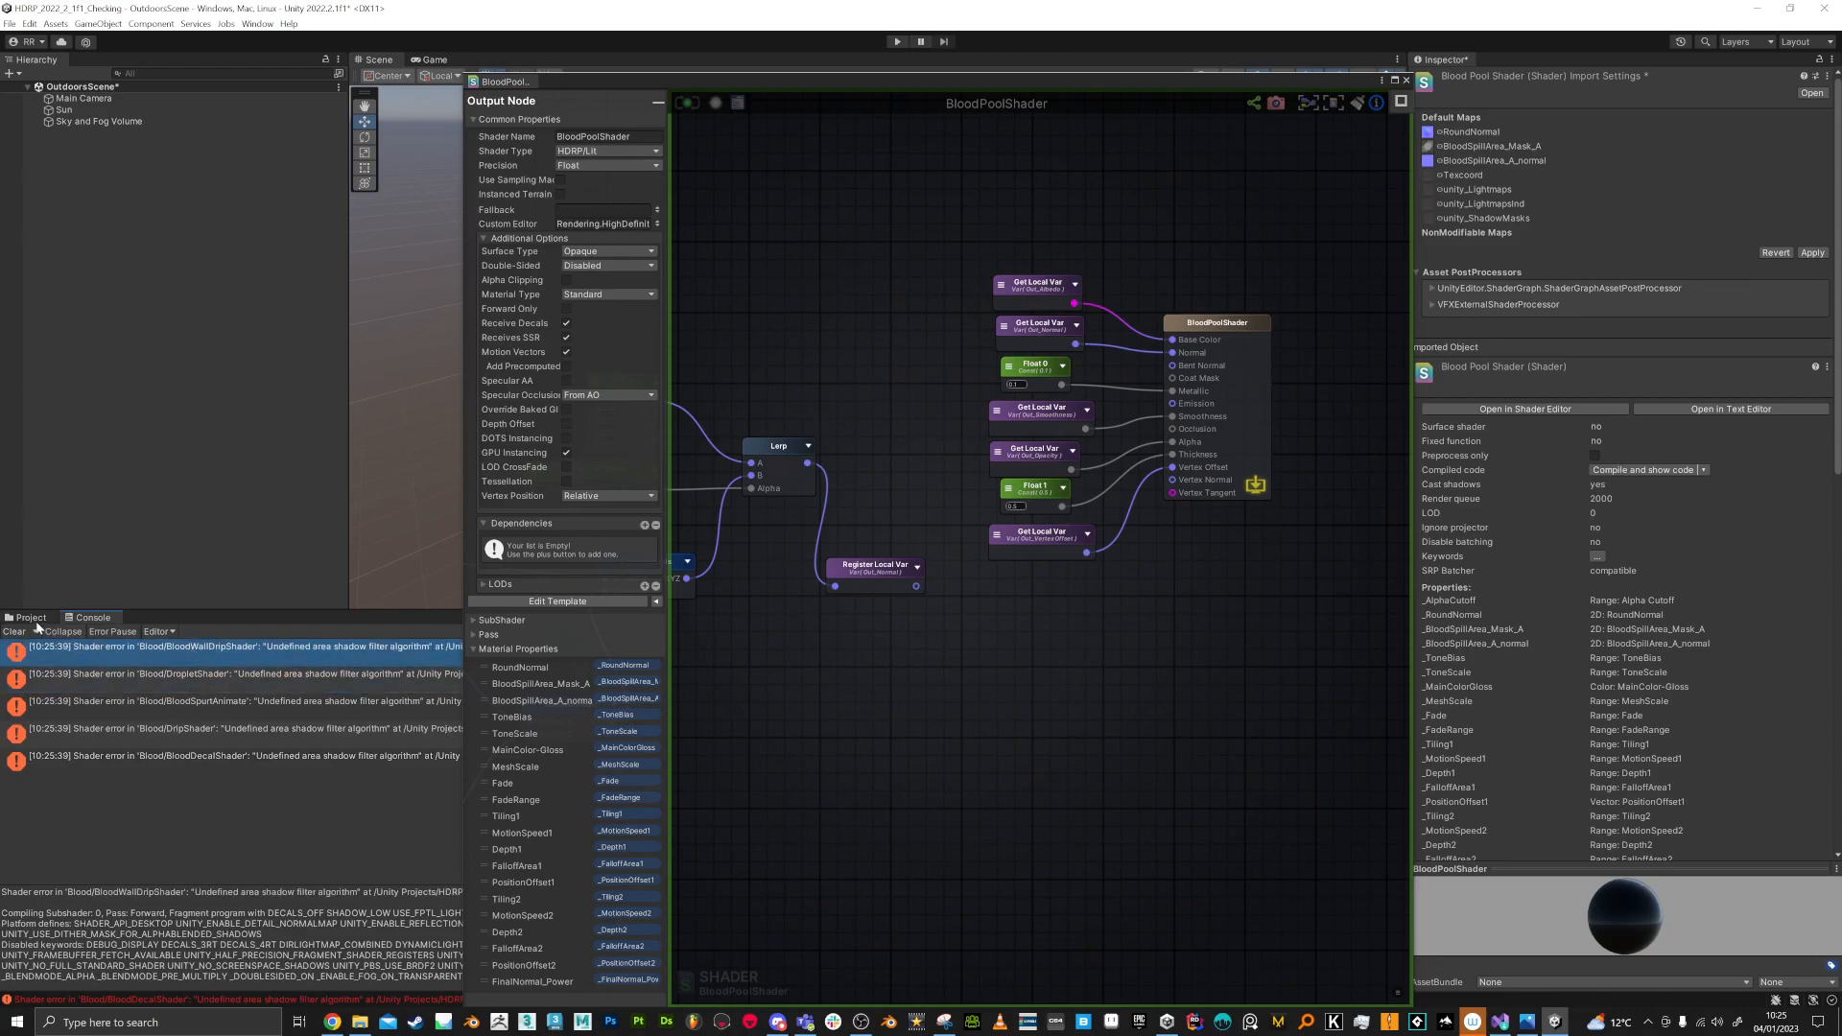
left_click(31, 618)
left_click(184, 693)
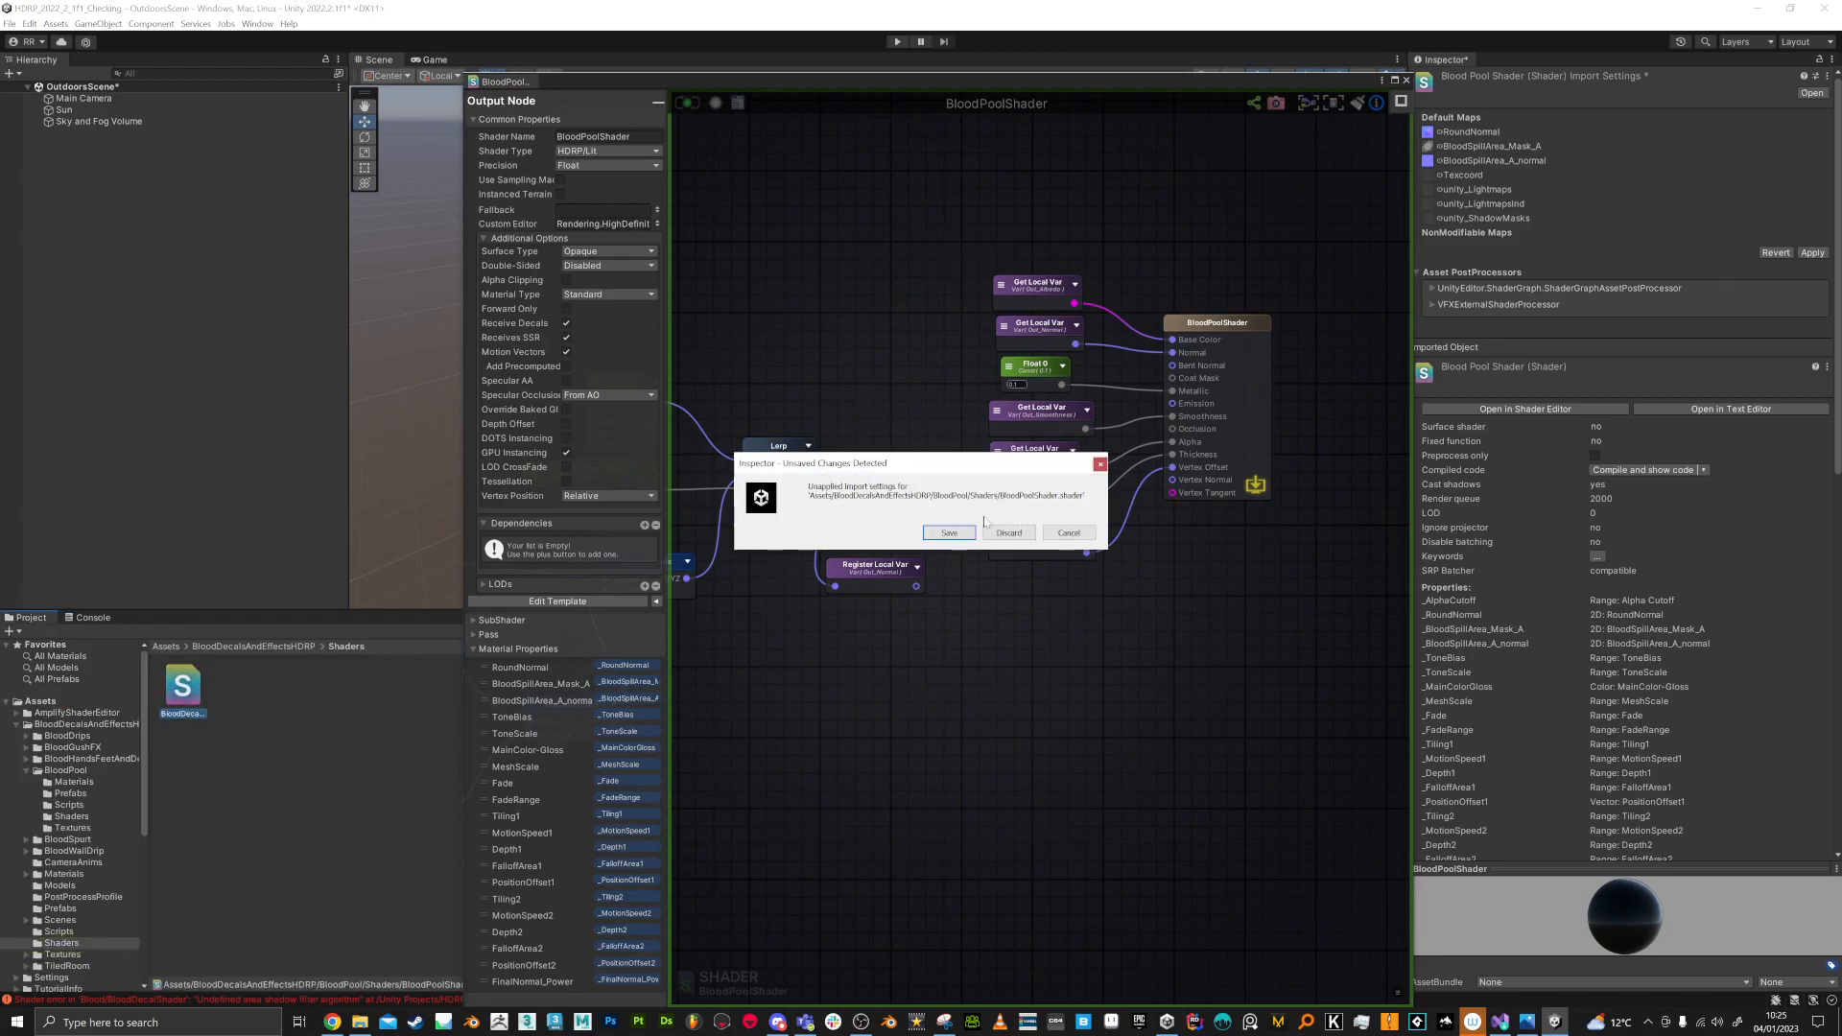
left_click(949, 532)
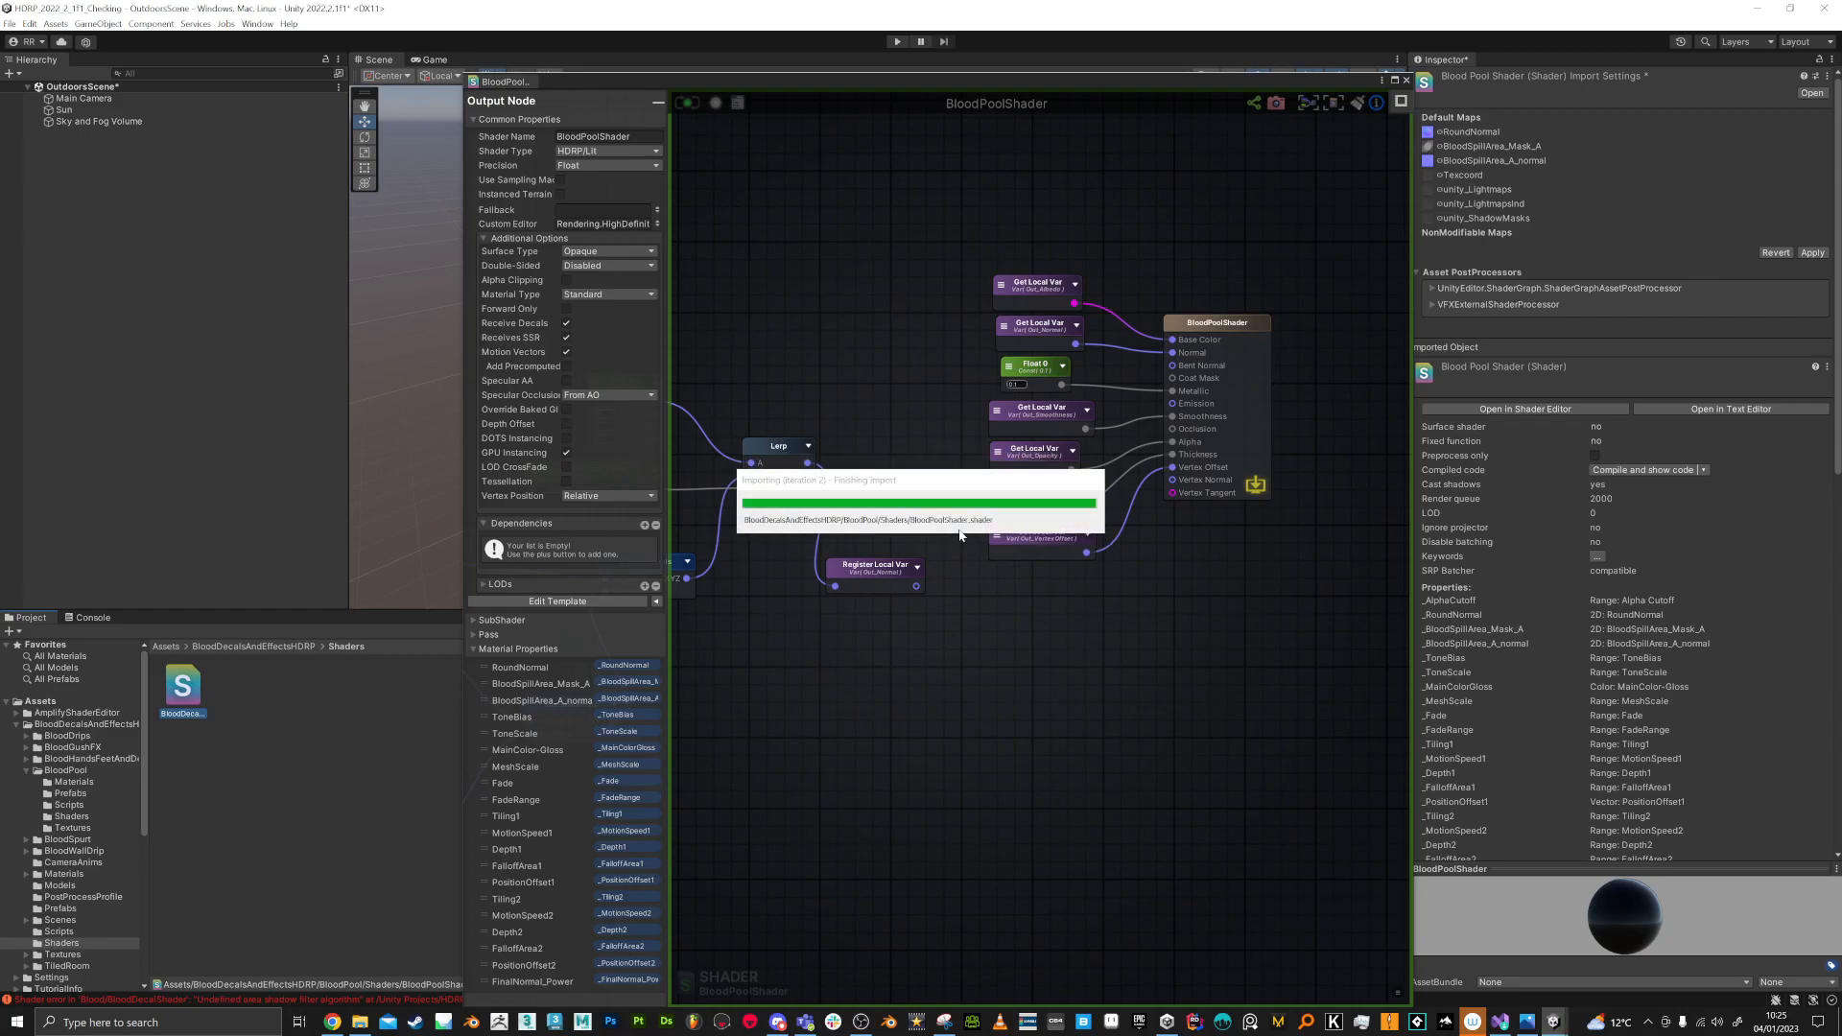
left_click(1407, 81)
Step: Open BloodDecalShader in the shader editor, inspect its node graph up to the output node, and recompile it
left_click(1535, 396)
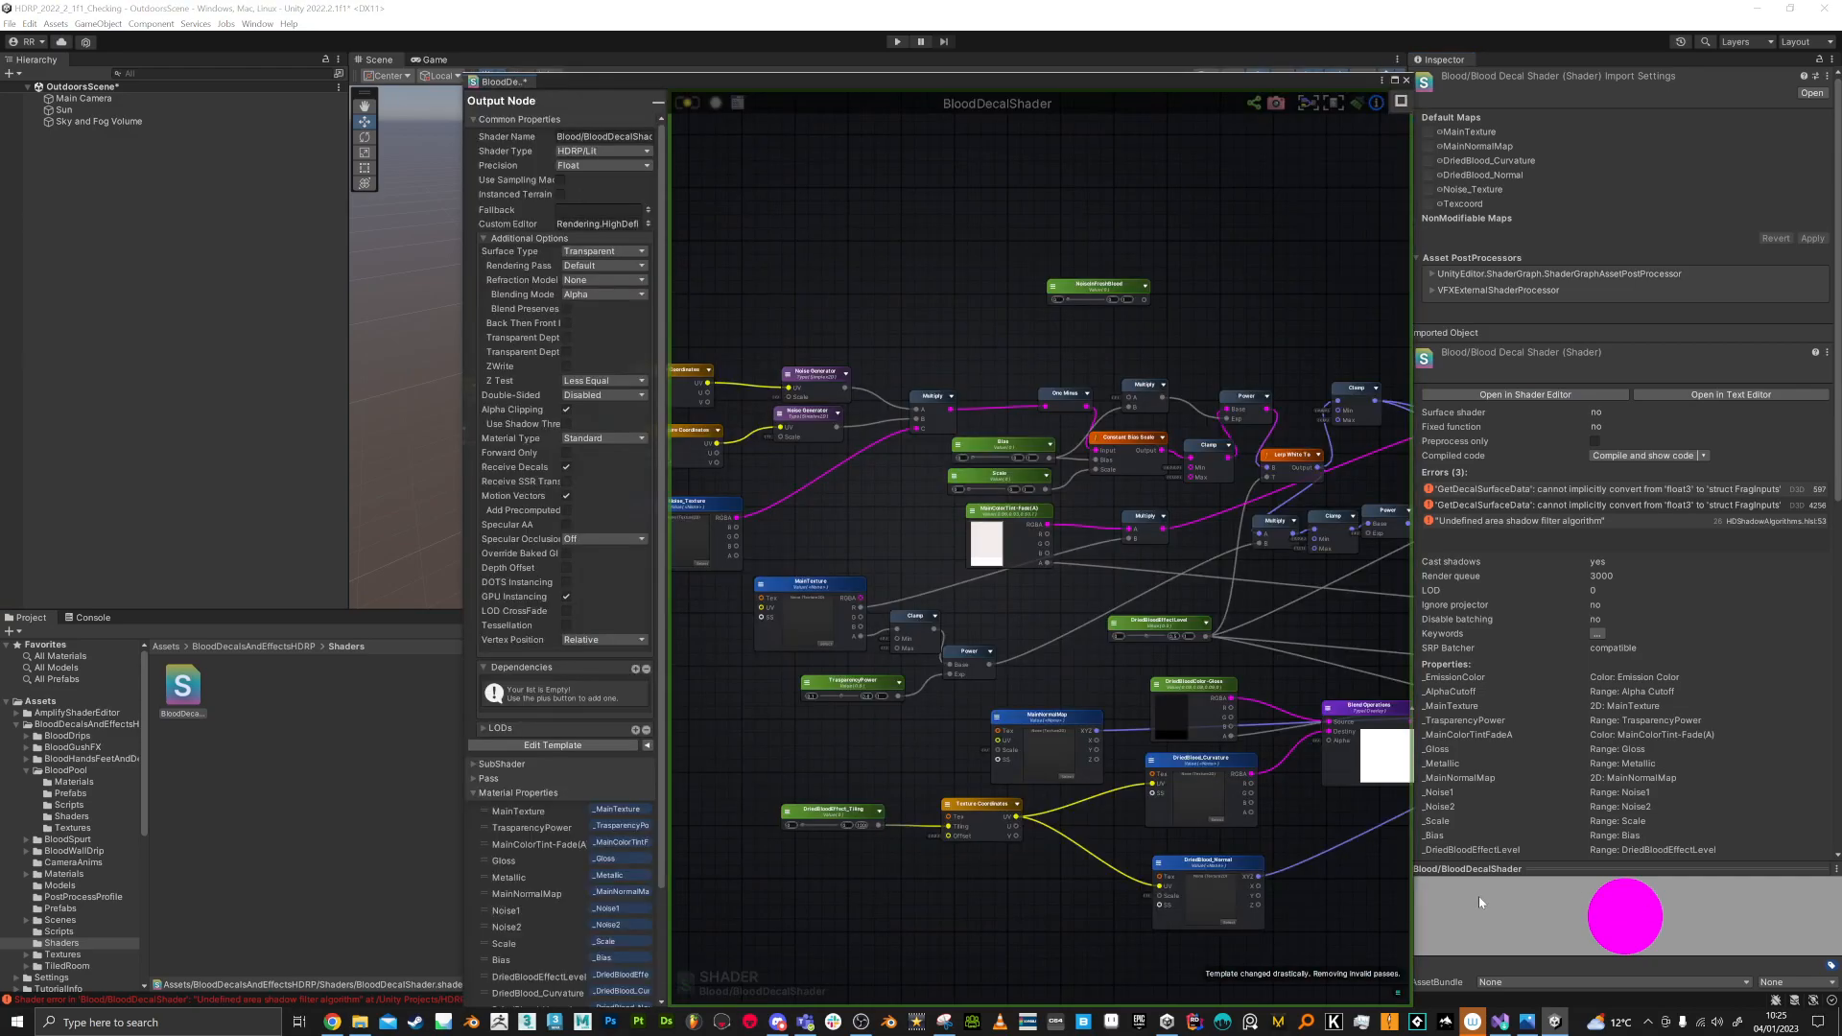
scroll(1127, 624, "down", 3)
middle_click_drag(1146, 667, 683, 641)
scroll(832, 660, "up", 4)
middle_click_drag(1335, 674, 733, 662)
scroll(1046, 555, "up", 2)
scroll(1114, 573, "down", 5)
middle_click_drag(975, 670, 1074, 642)
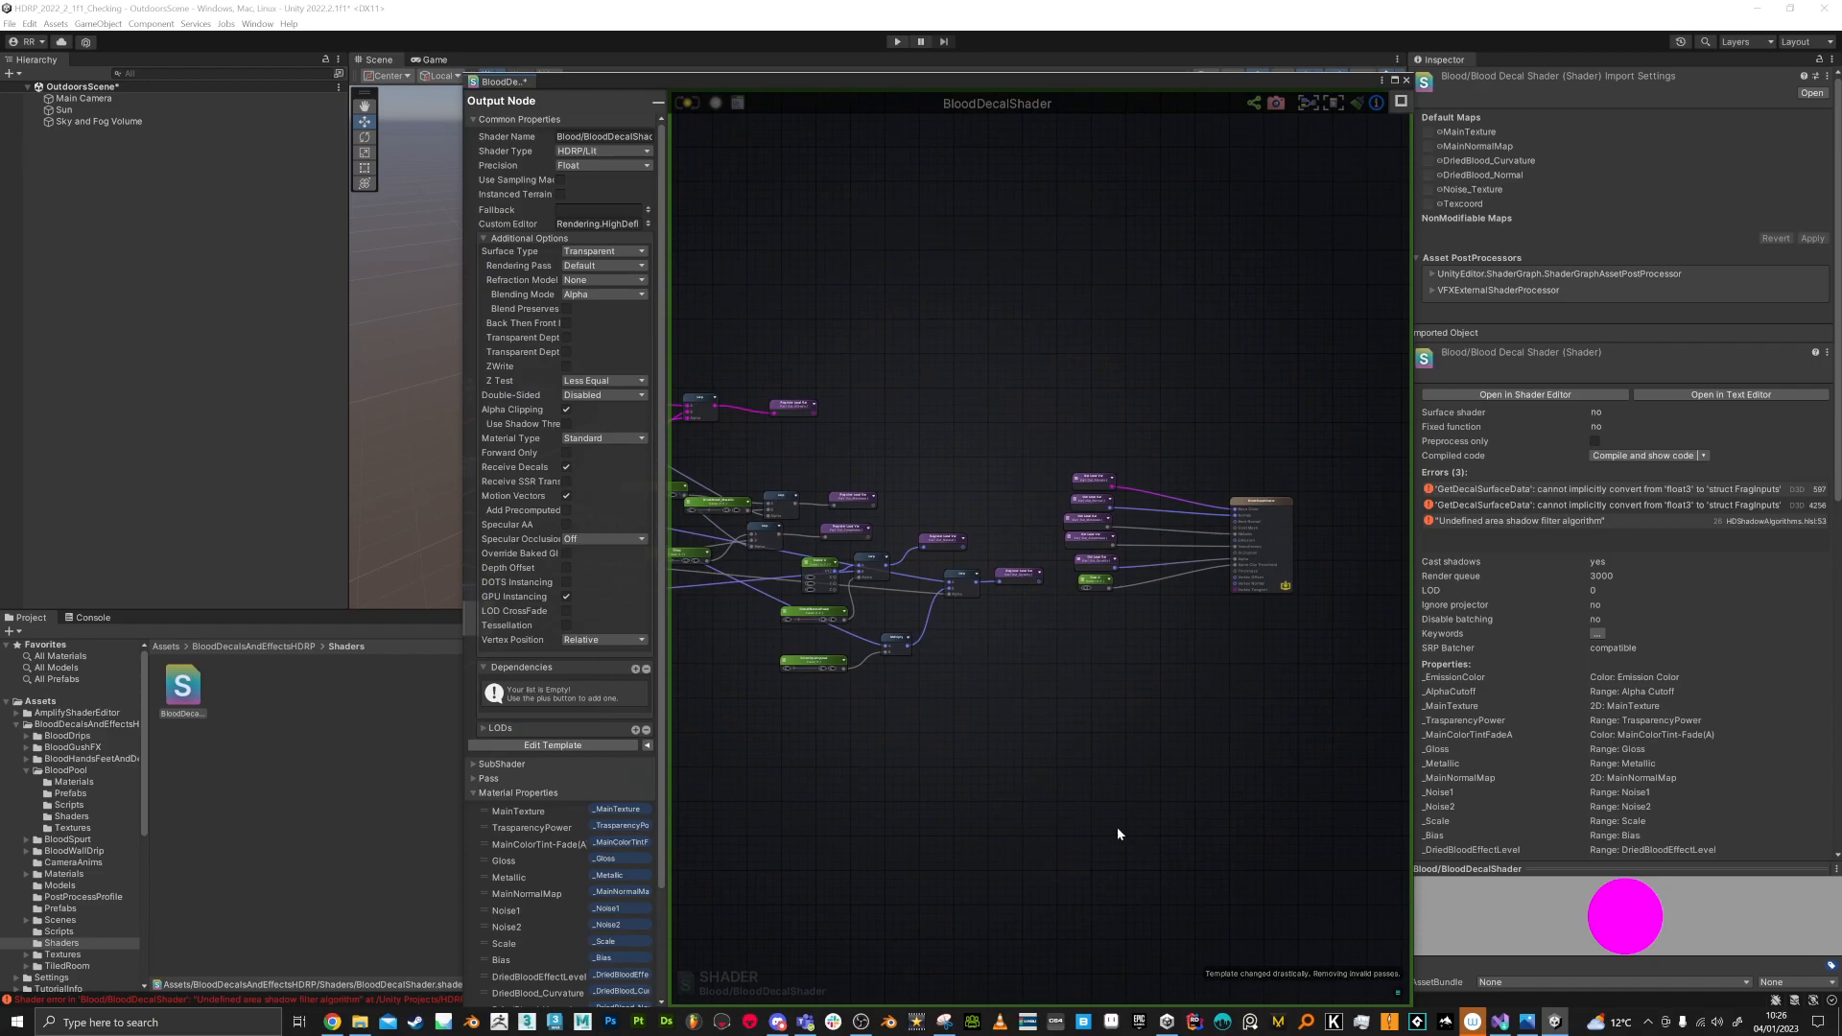
middle_click_drag(818, 242, 958, 275)
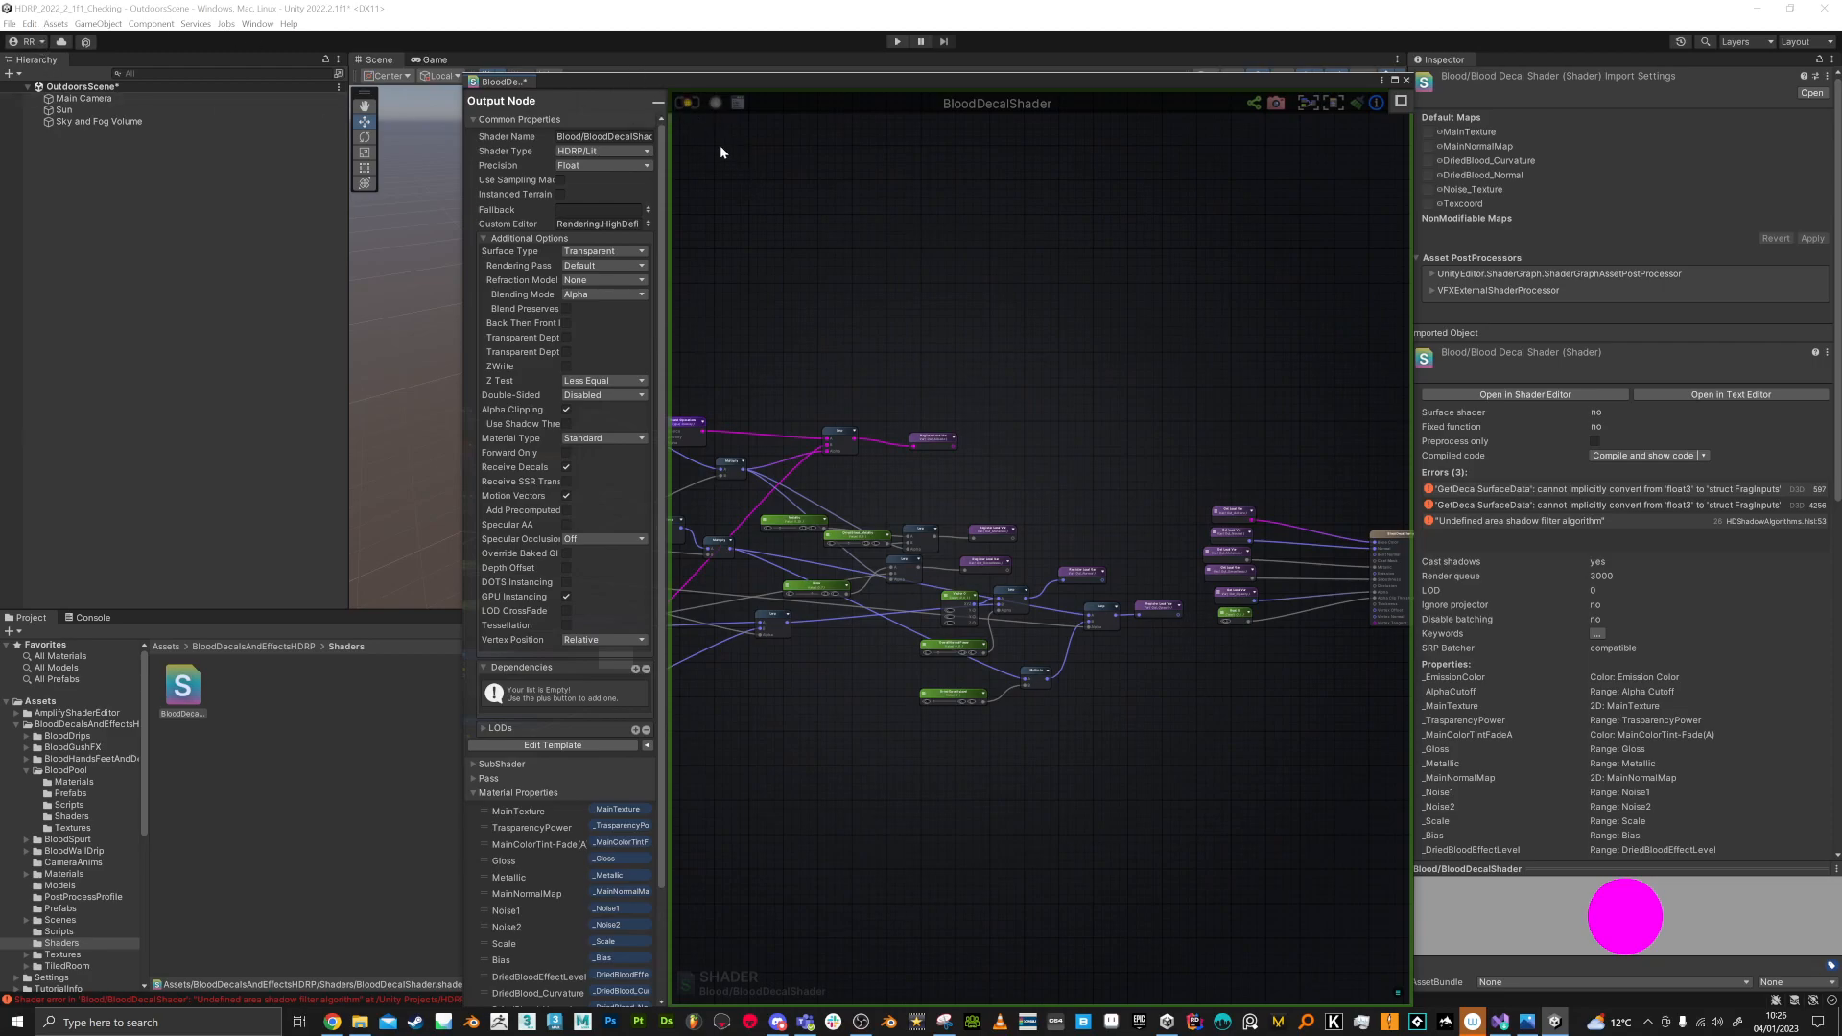
left_click(687, 105)
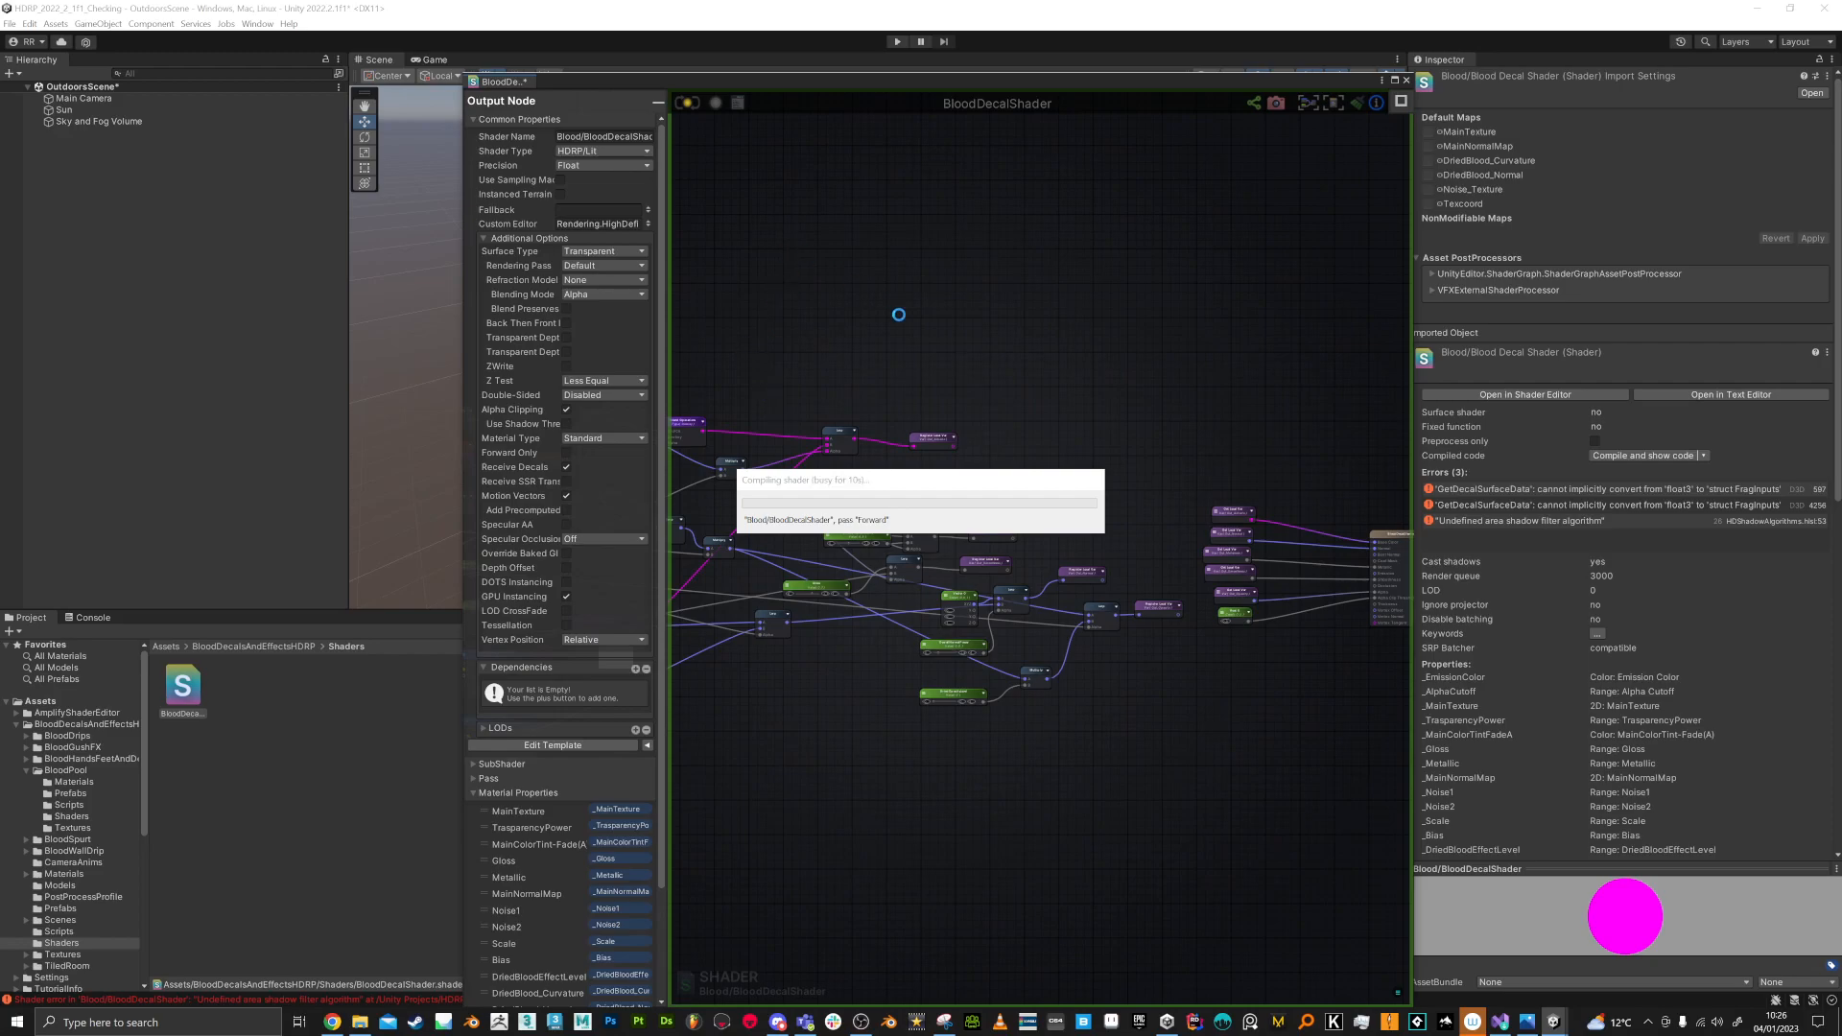
Step: Review the remaining console errors, select the DripShader asset, and save BloodDecalShader's pending import settings
left_click(277, 1003)
left_click(174, 675)
left_click(182, 650)
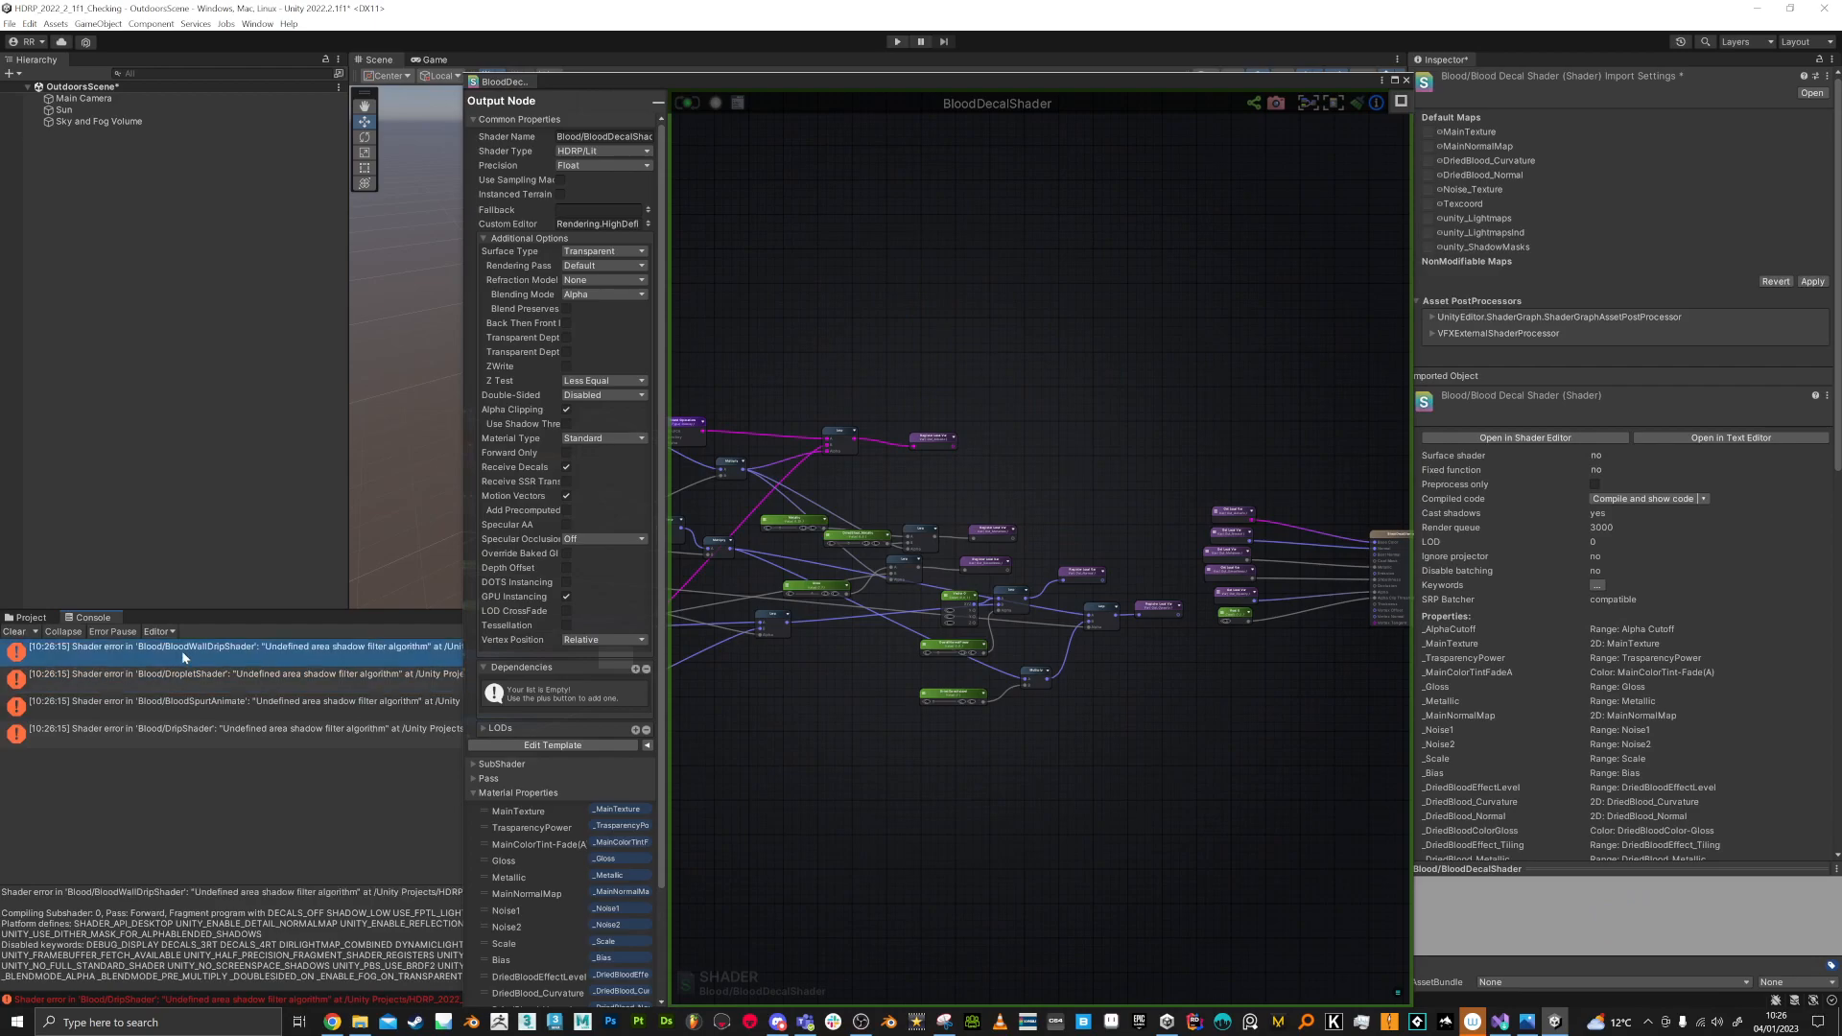
left_click(32, 617)
left_click(183, 687)
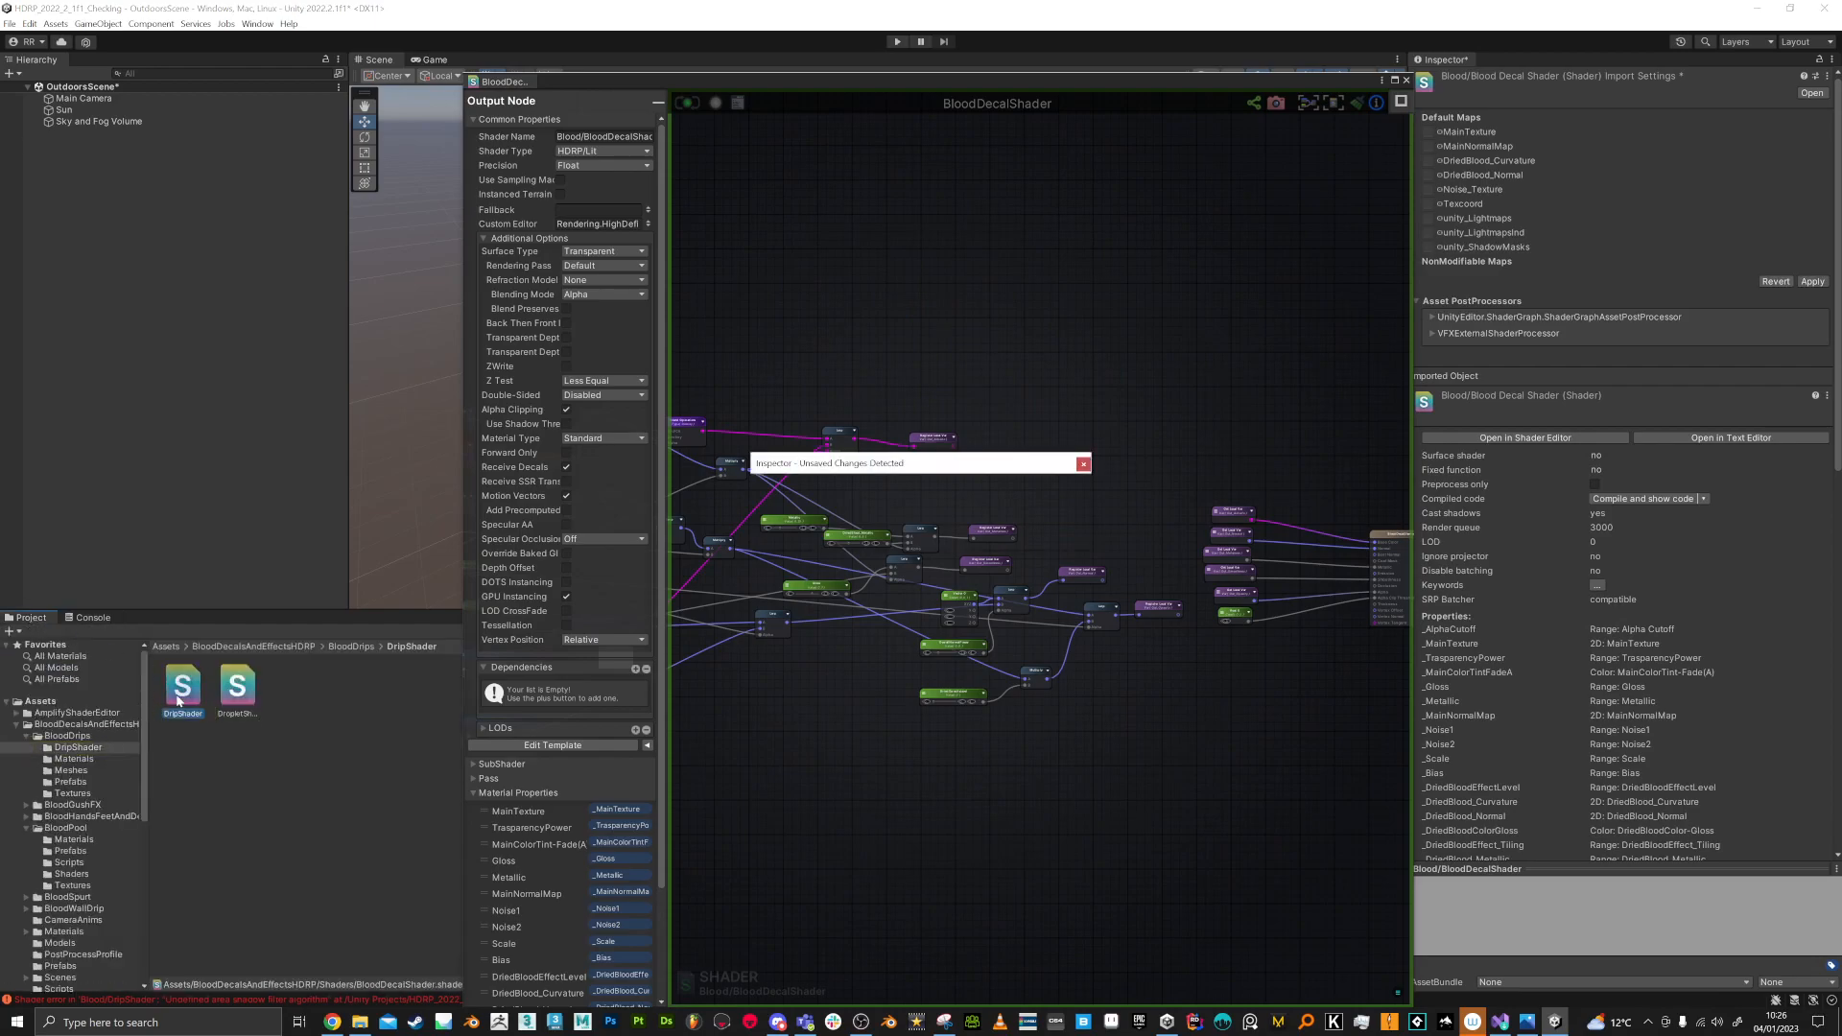
left_click(940, 537)
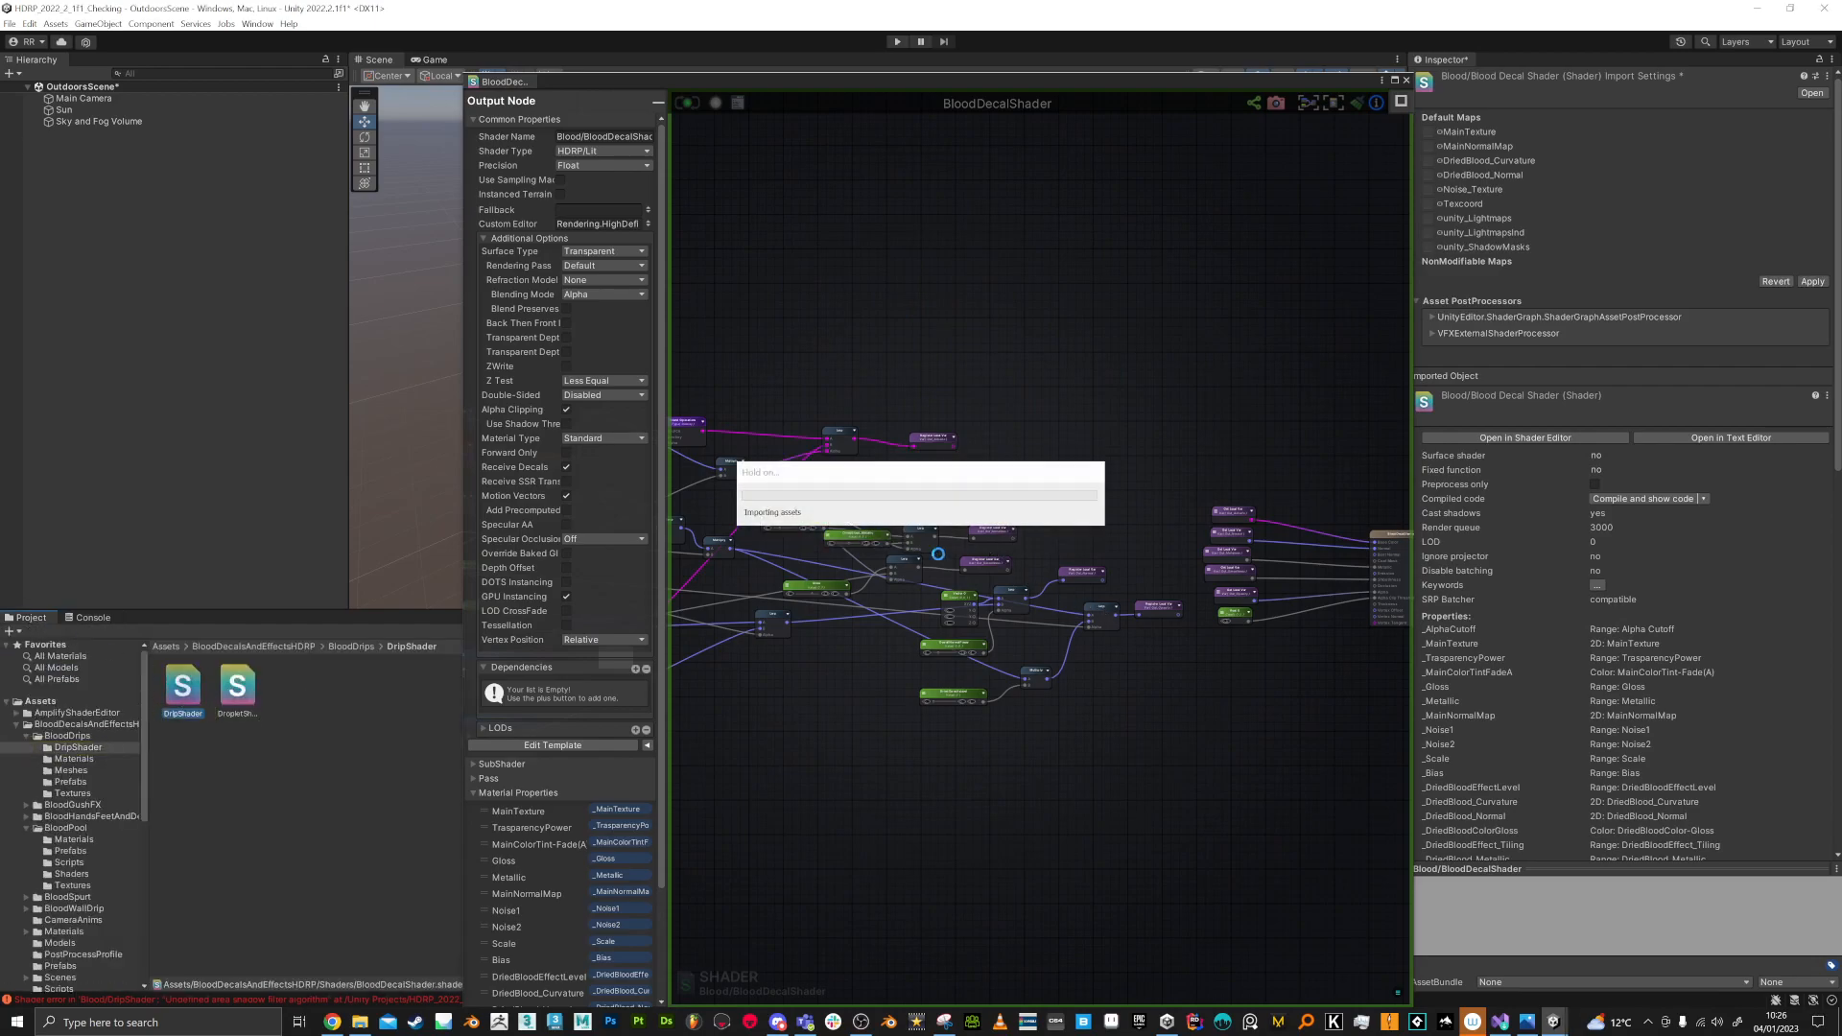
left_click(1407, 81)
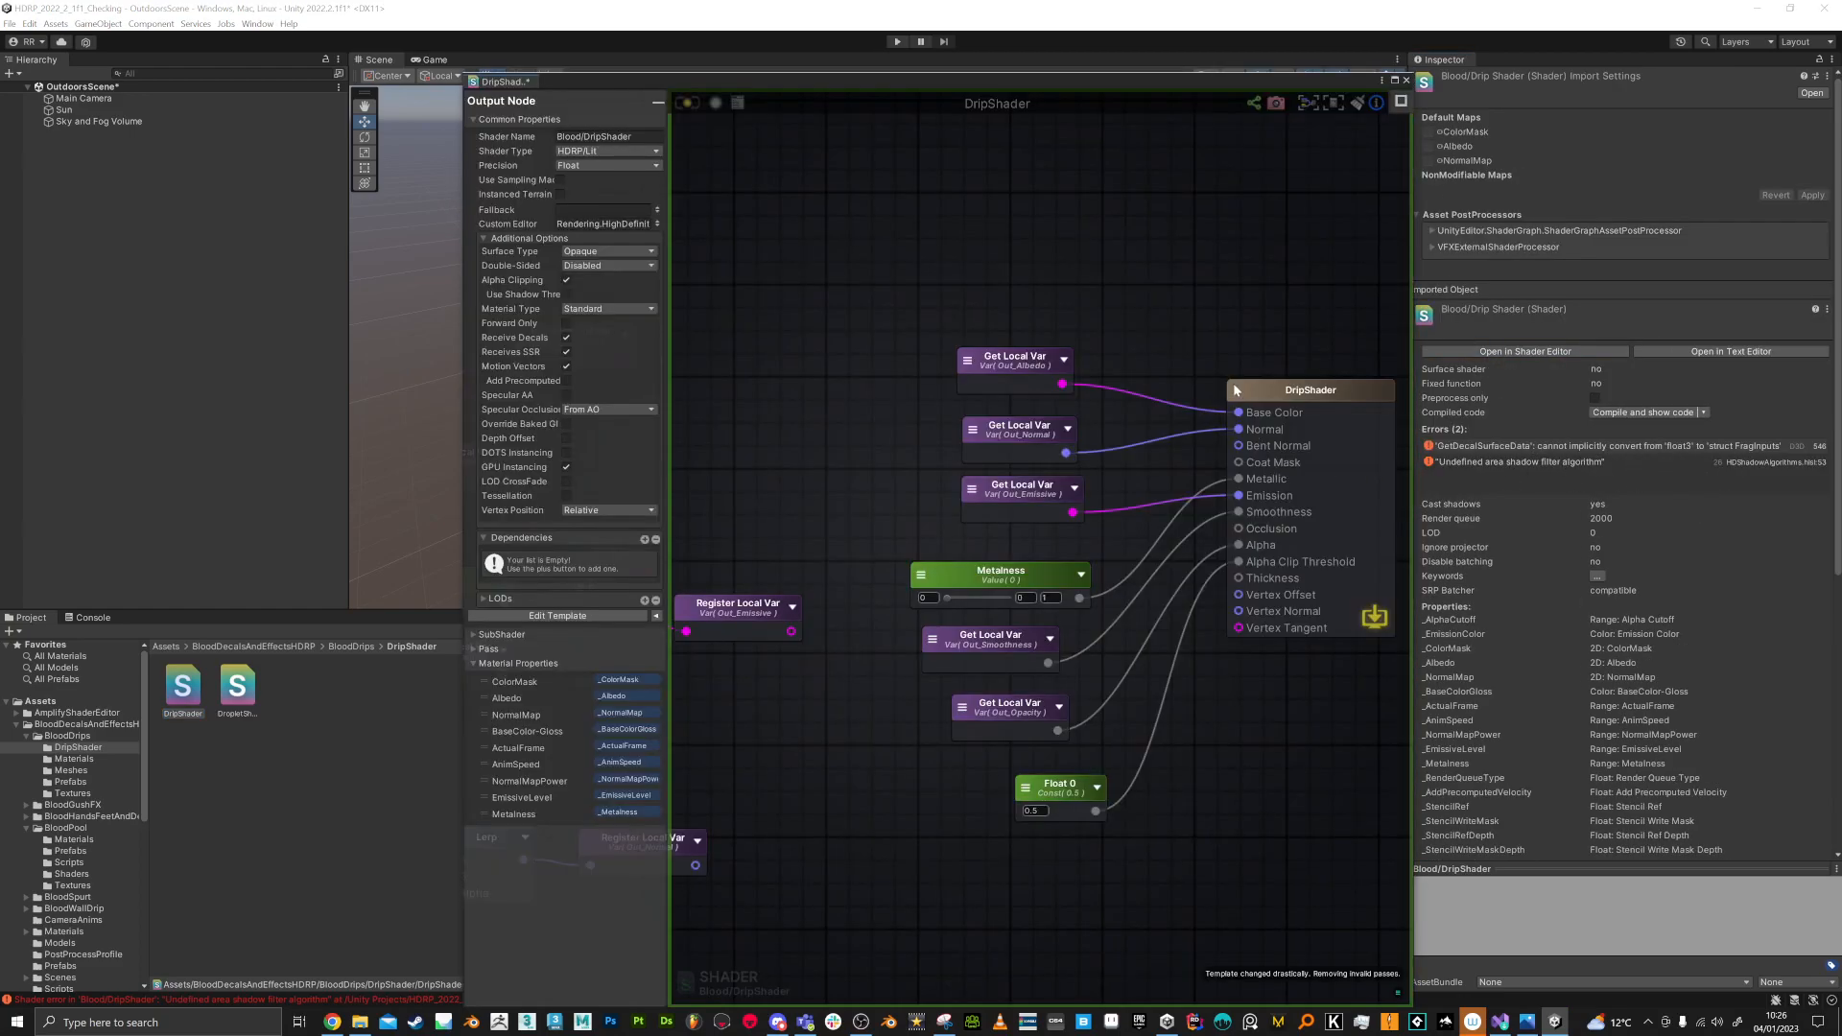
Step: Recompile DripShader in the shader editor and close its graph window
middle_click_drag(1234, 385, 1196, 357)
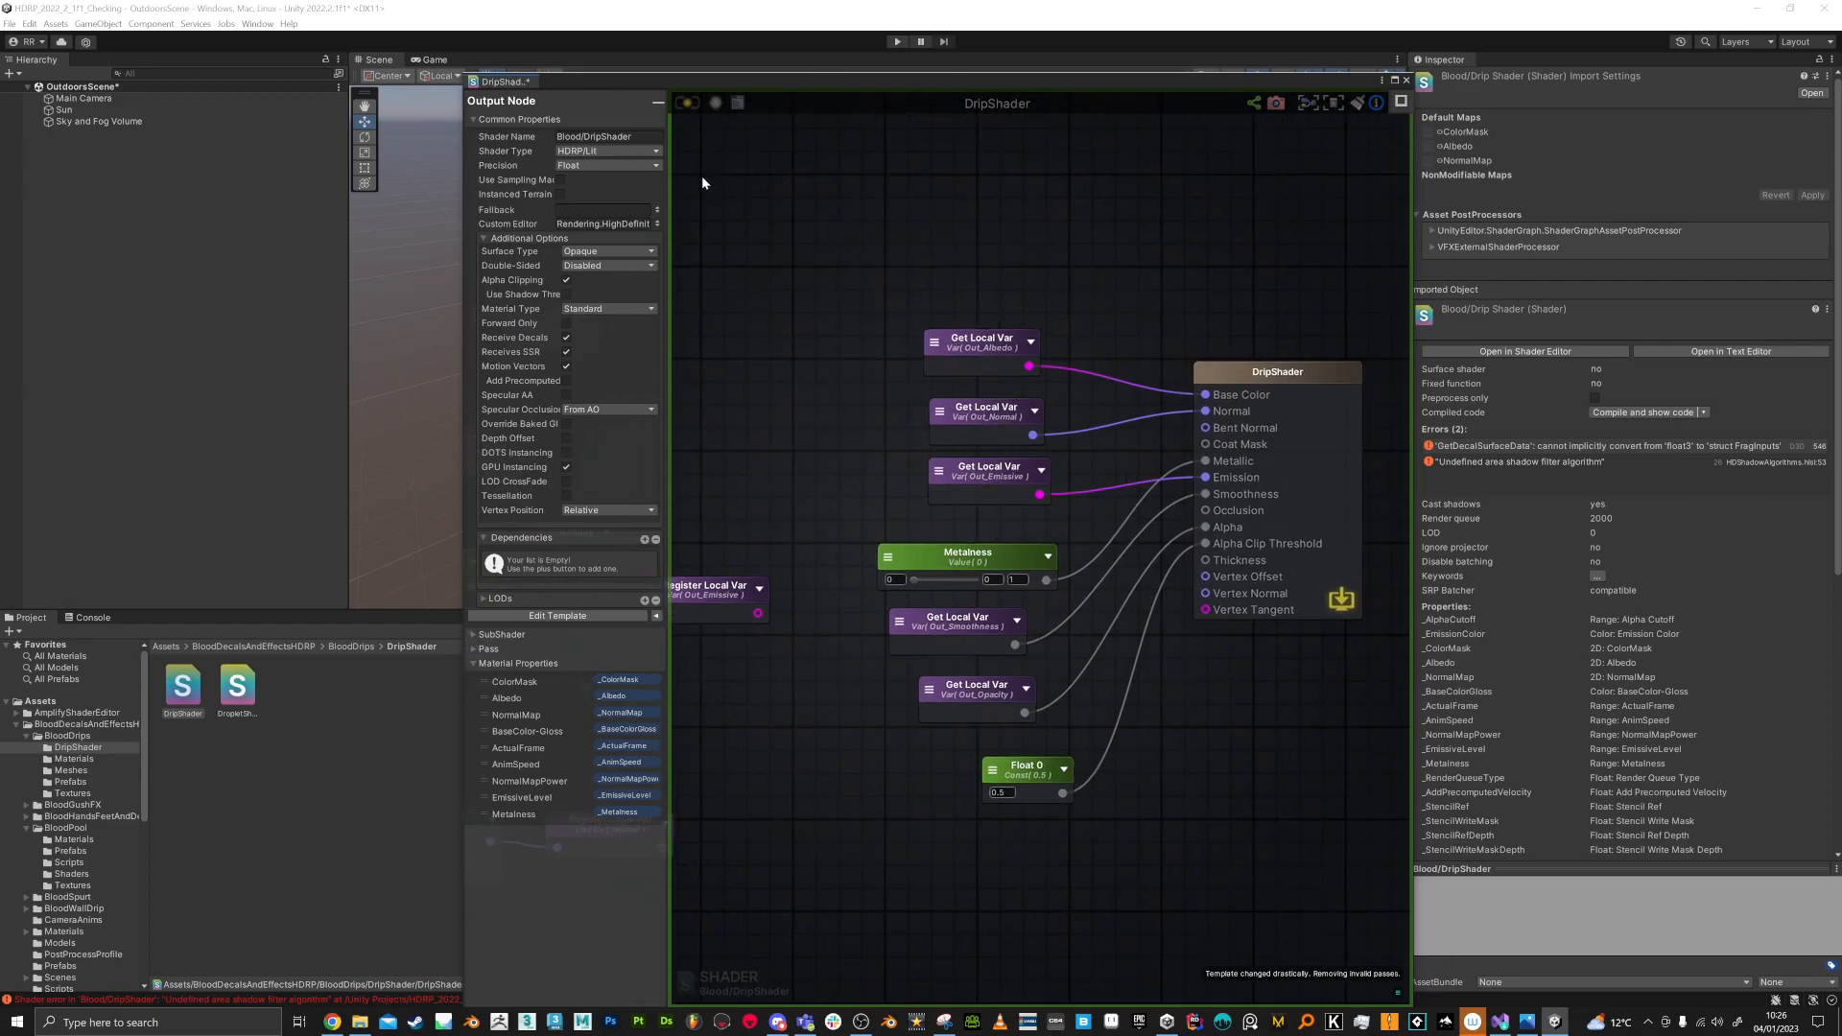
left_click(687, 104)
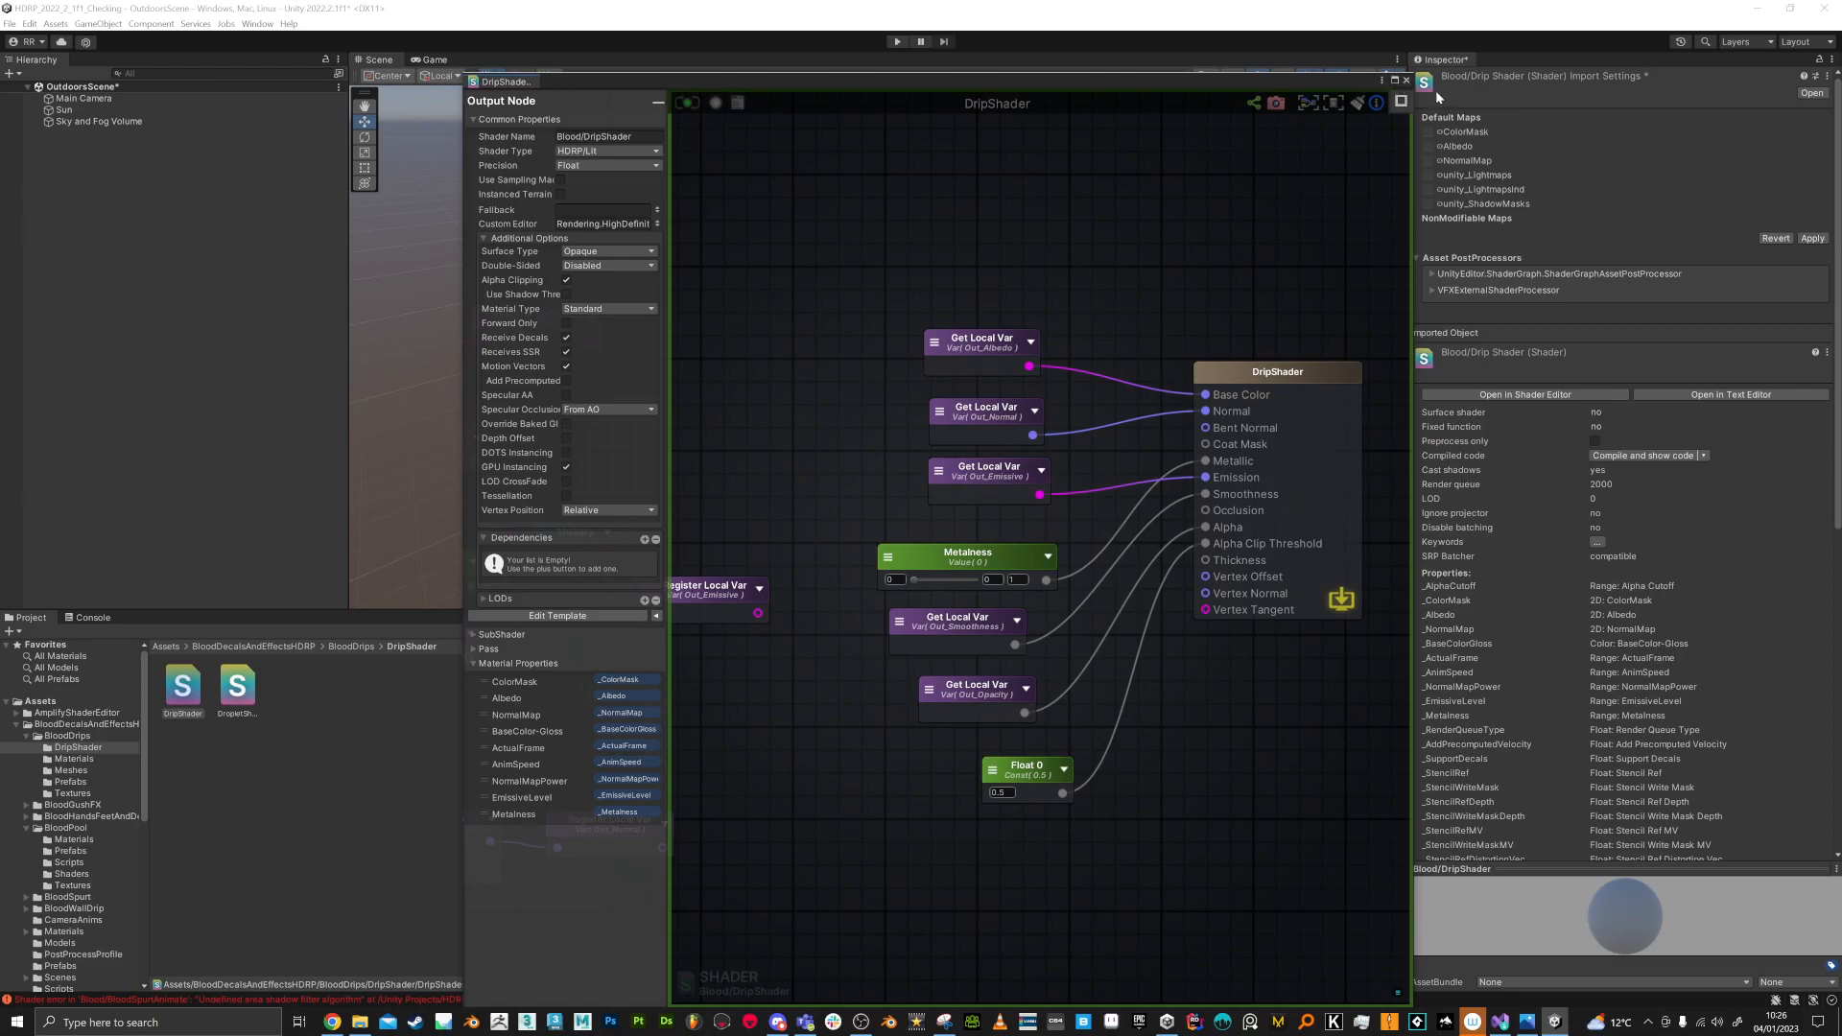
left_click(1406, 80)
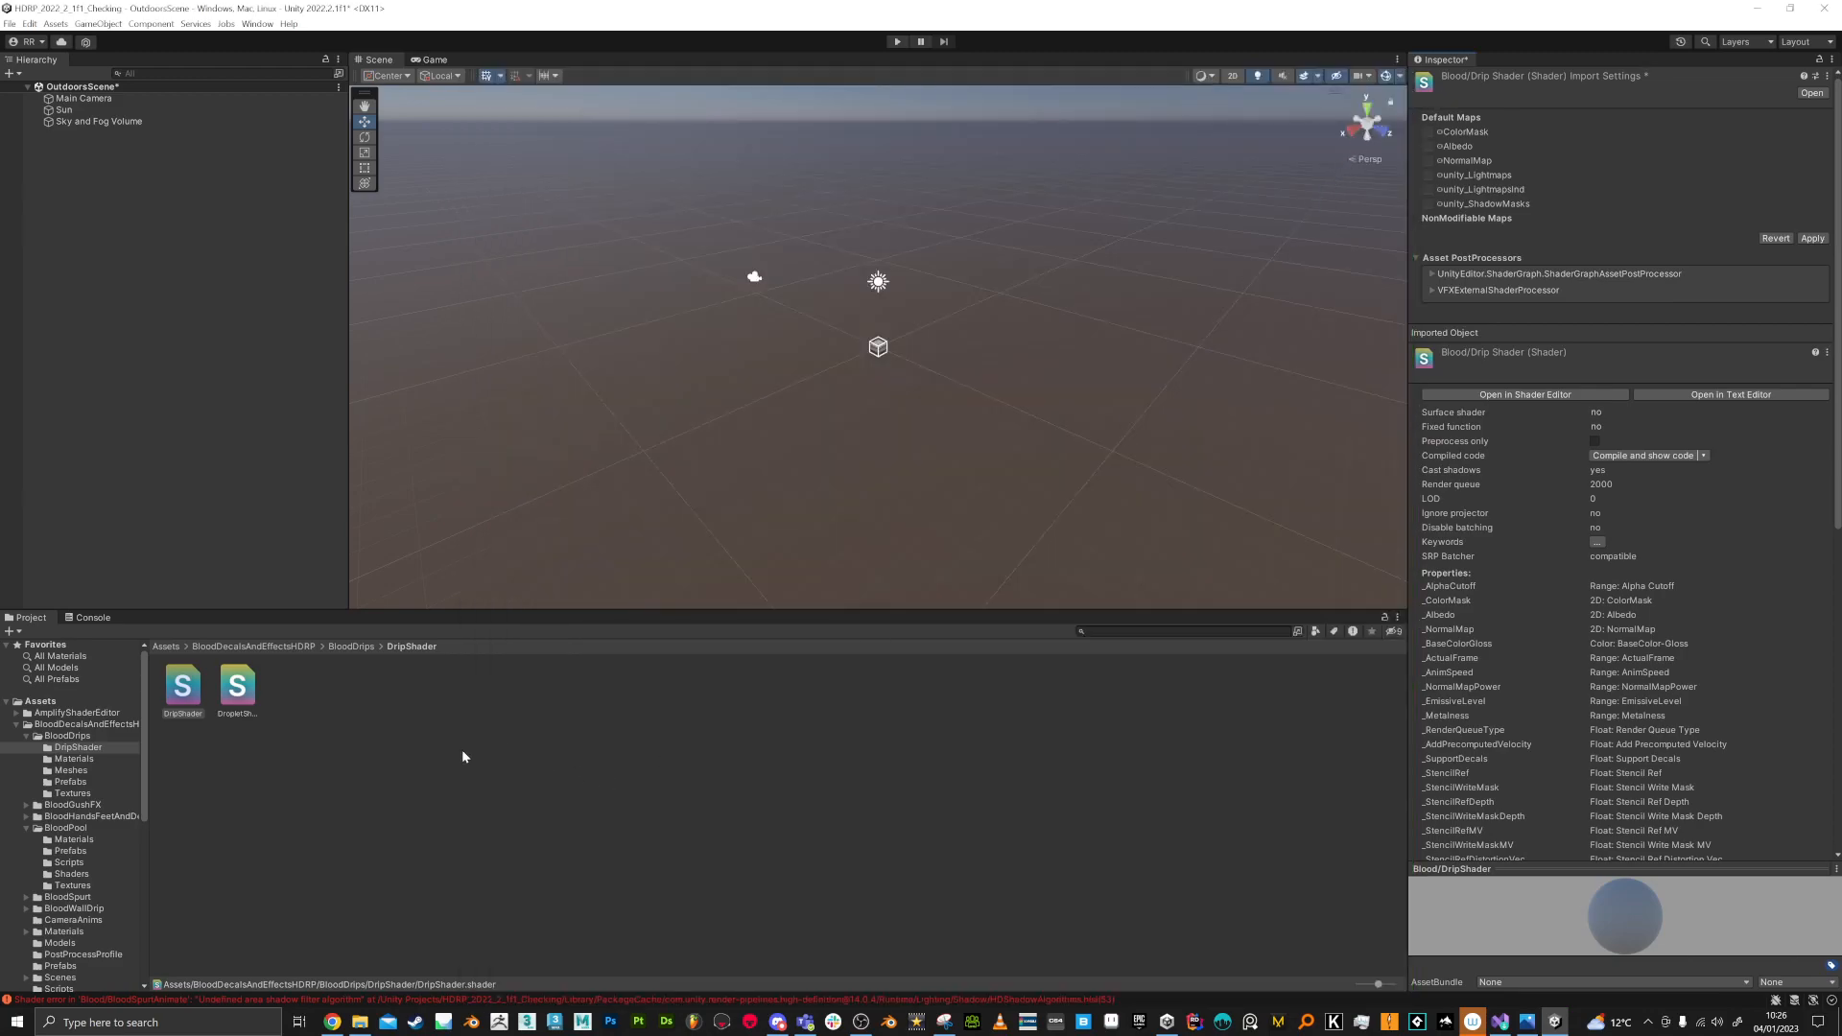
Step: Locate the blood wall drip shader asset in the project from its error in the console
left_click(96, 619)
left_click(168, 674)
left_click(187, 651)
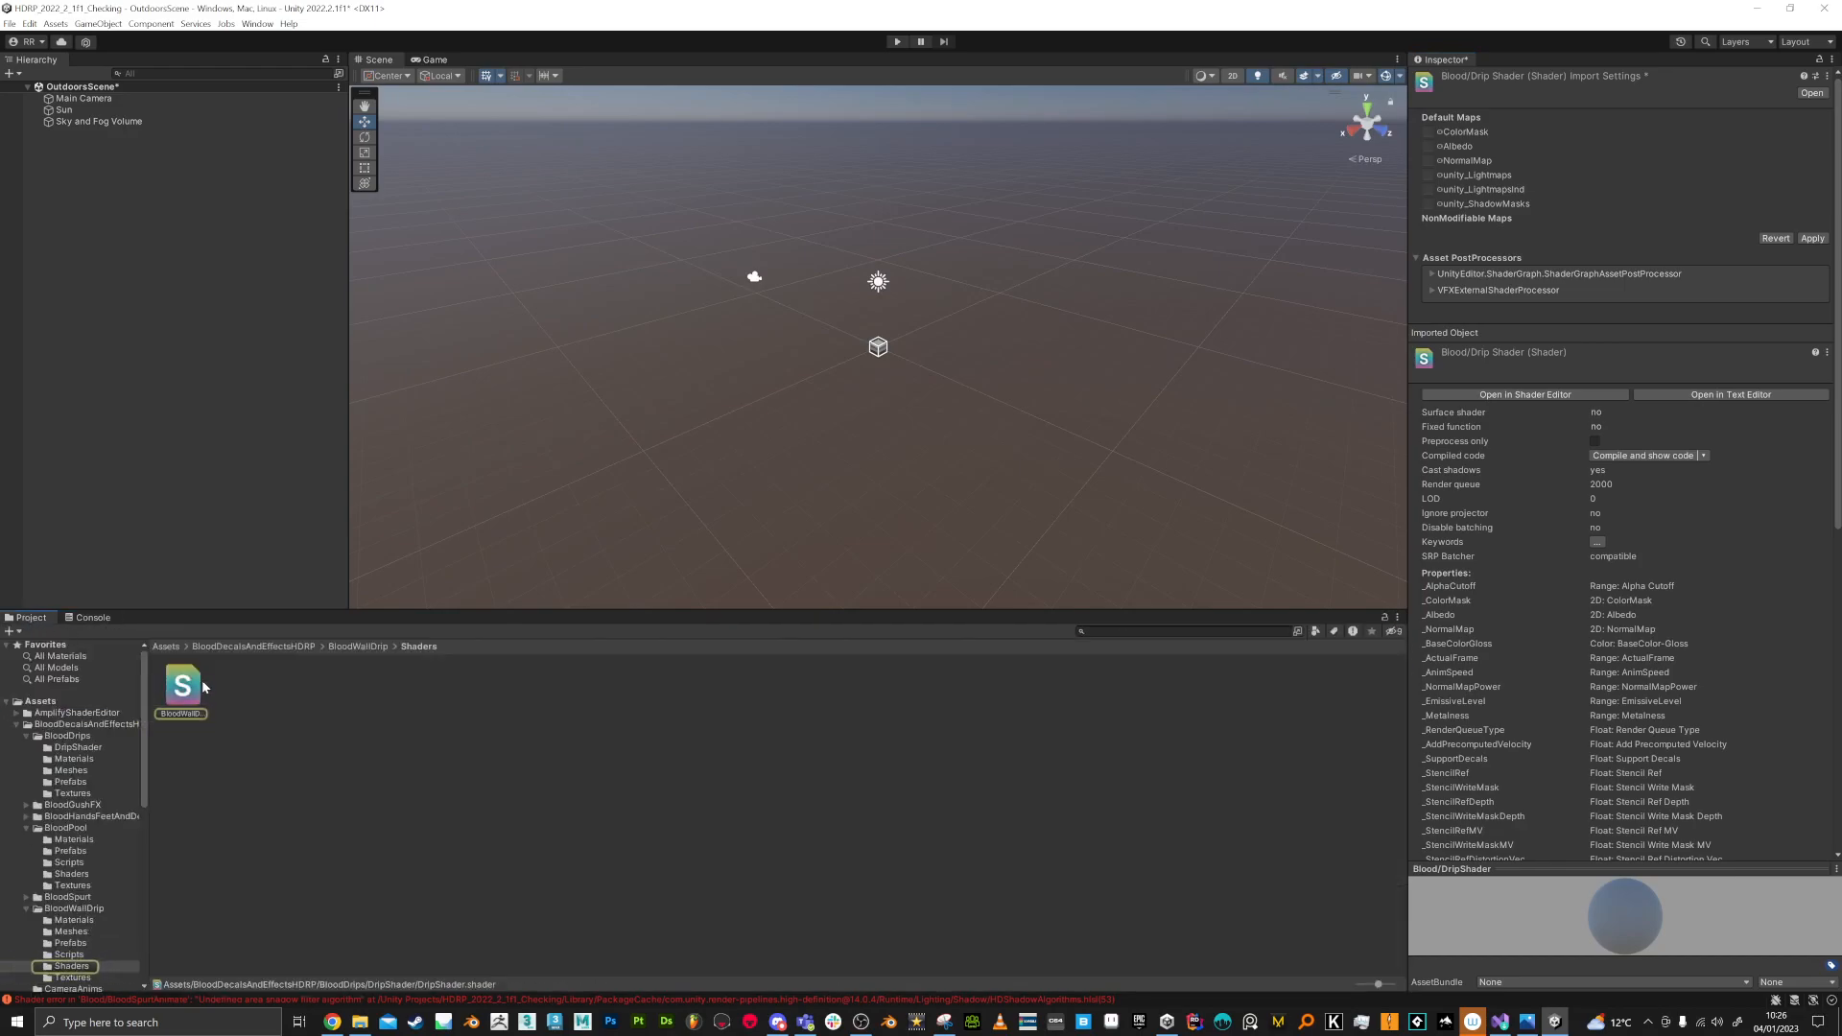
Step: Select the blood wall drip shader asset, recompile it in the shader editor, check its preview, and close its graph window
left_click(197, 690)
left_click(1003, 535)
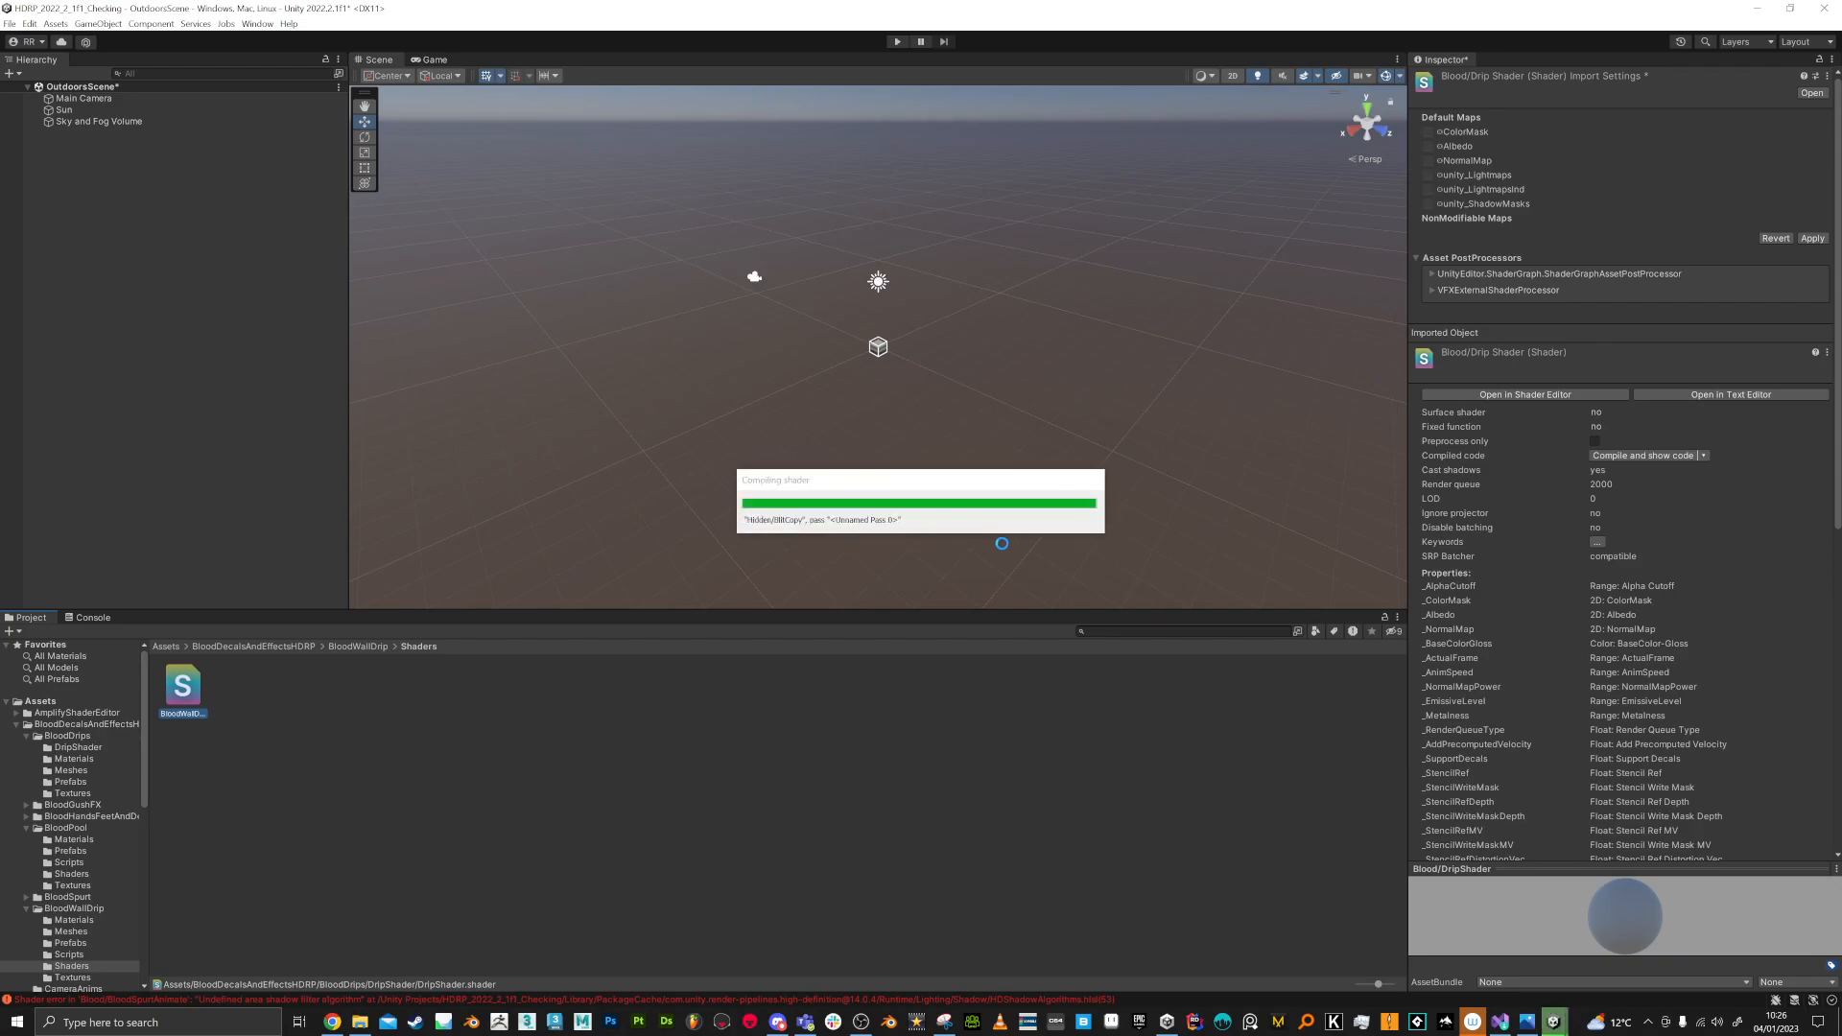
left_click(1538, 352)
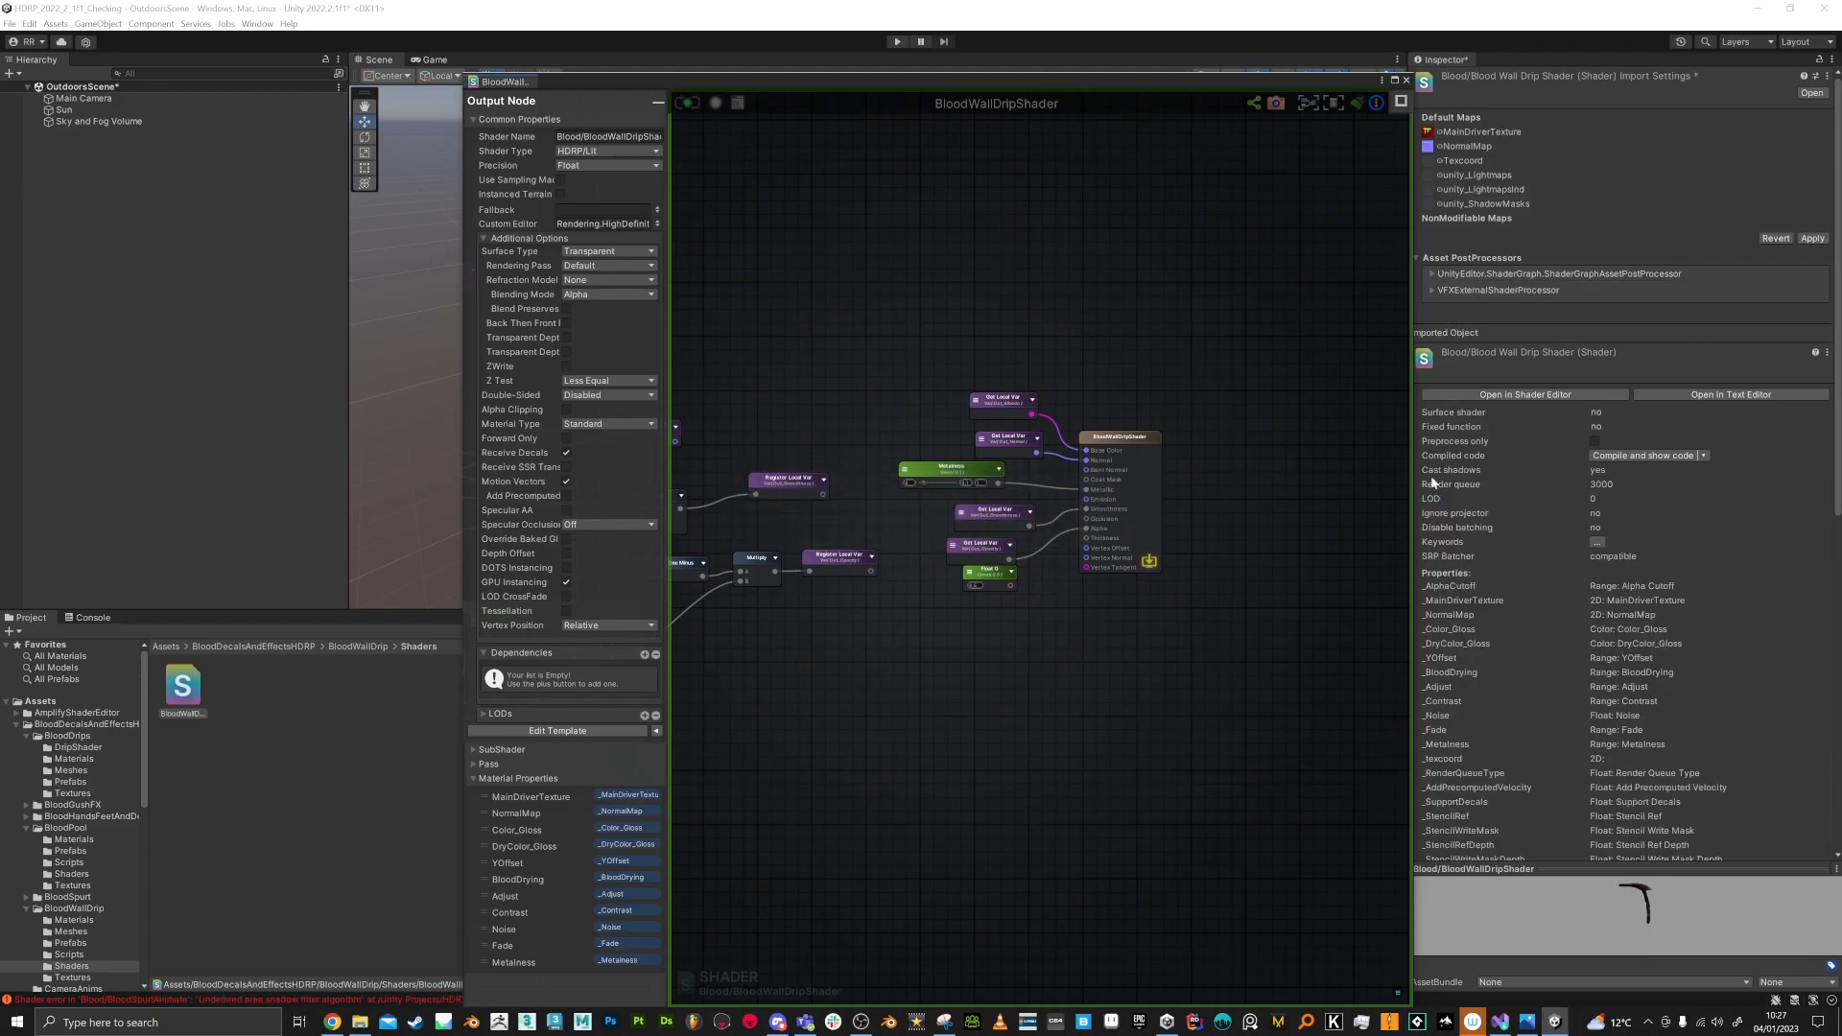
left_click_drag(1644, 923, 1493, 538)
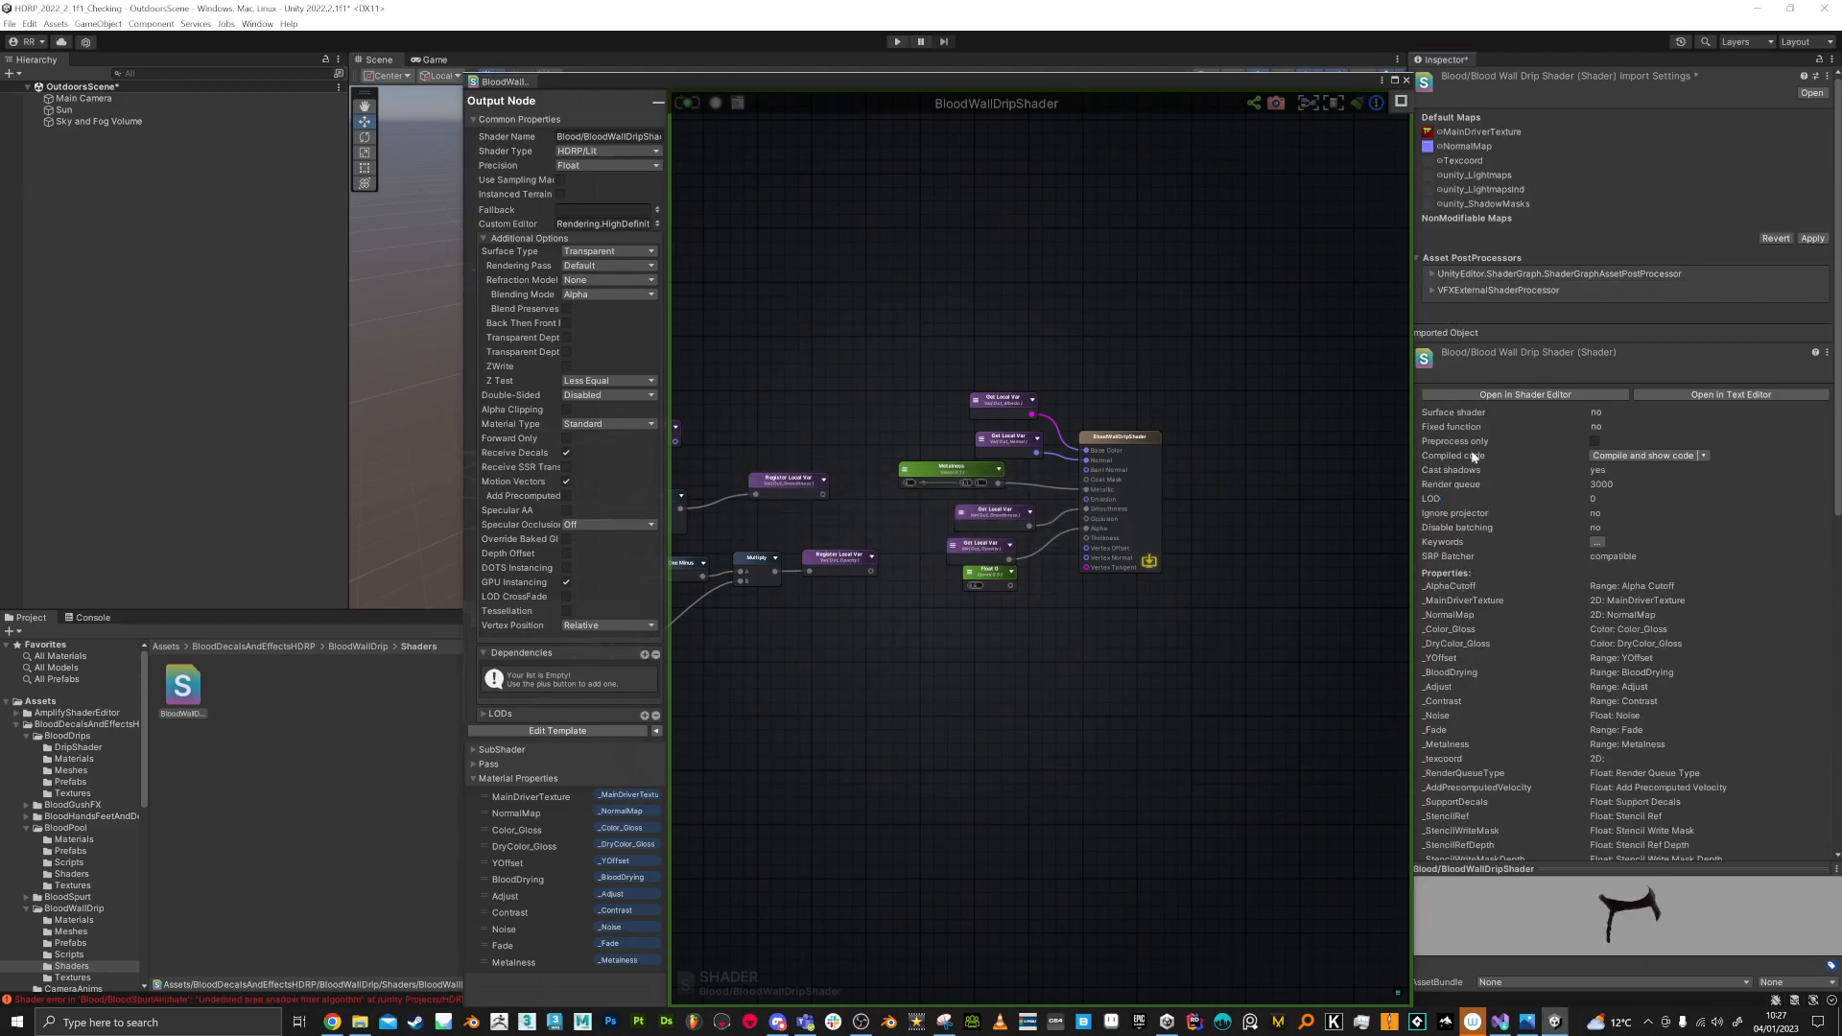
left_click(1407, 83)
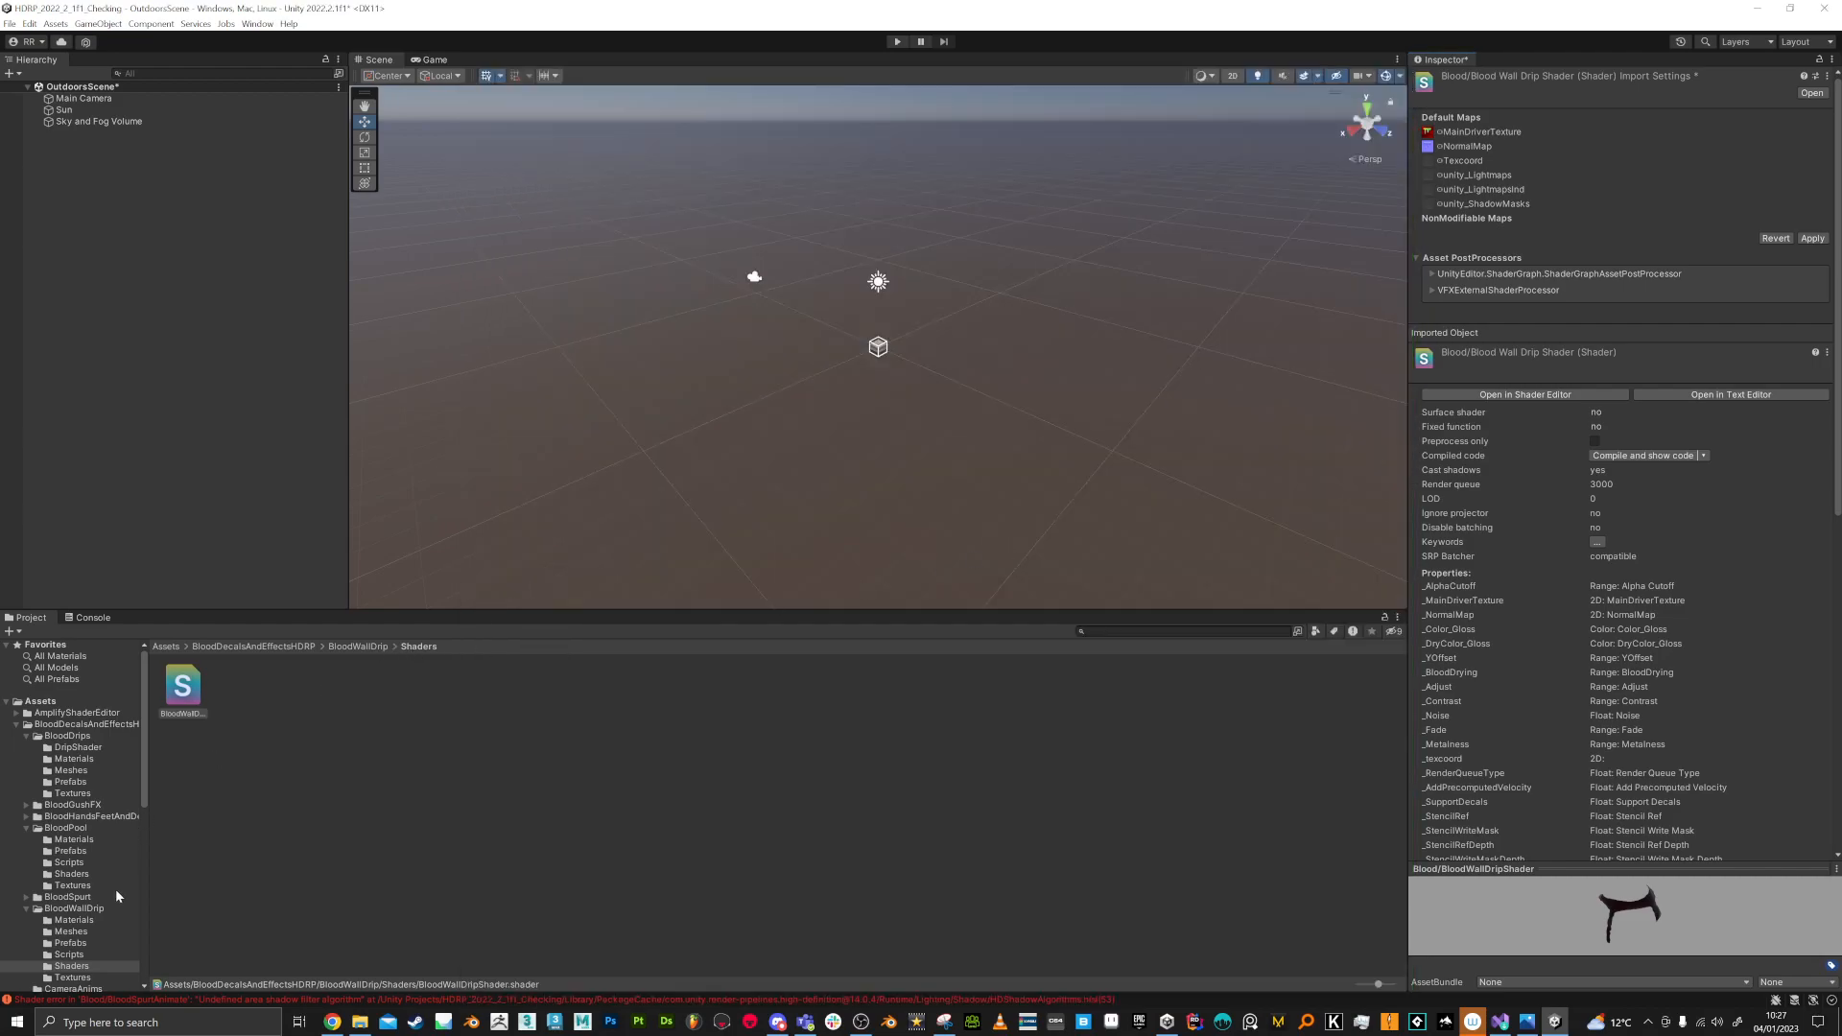
Step: Locate the DropletShader asset from its console error, select it, and save BloodWallDripShader's pending import settings
left_click(88, 620)
left_click(135, 675)
left_click(155, 651)
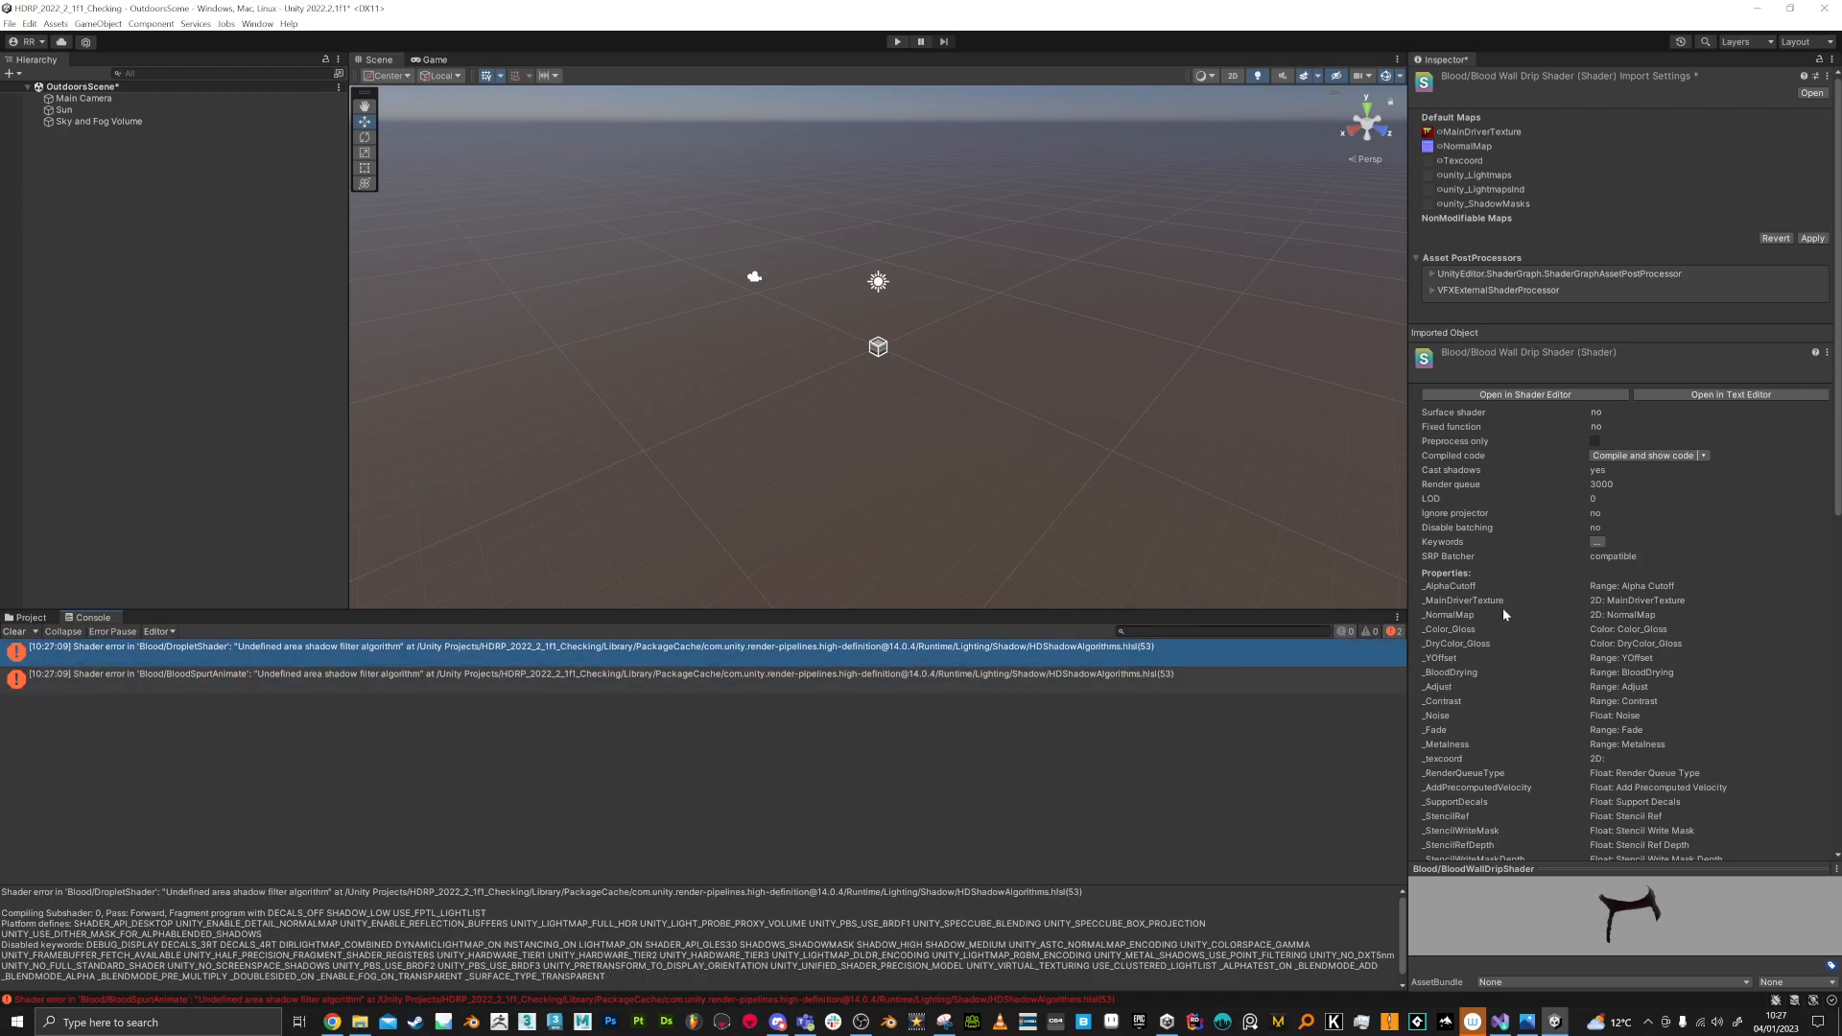
left_click(1508, 396)
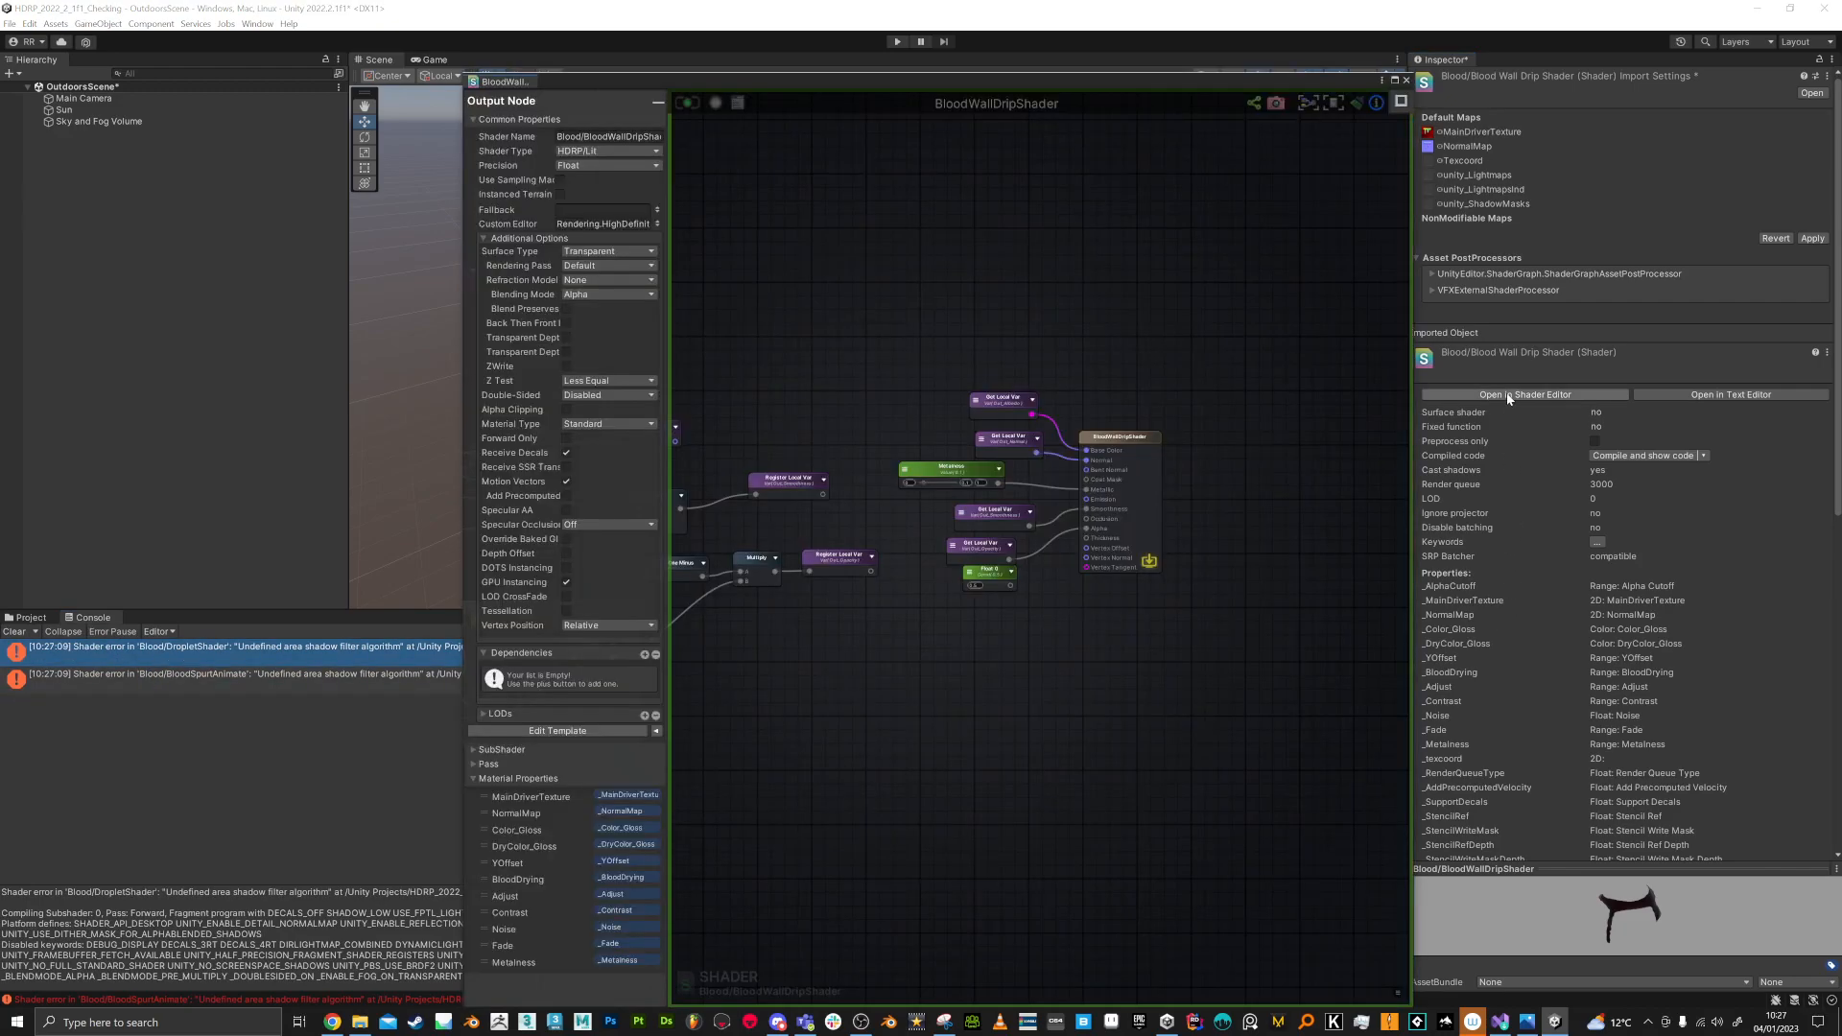
left_click(1407, 83)
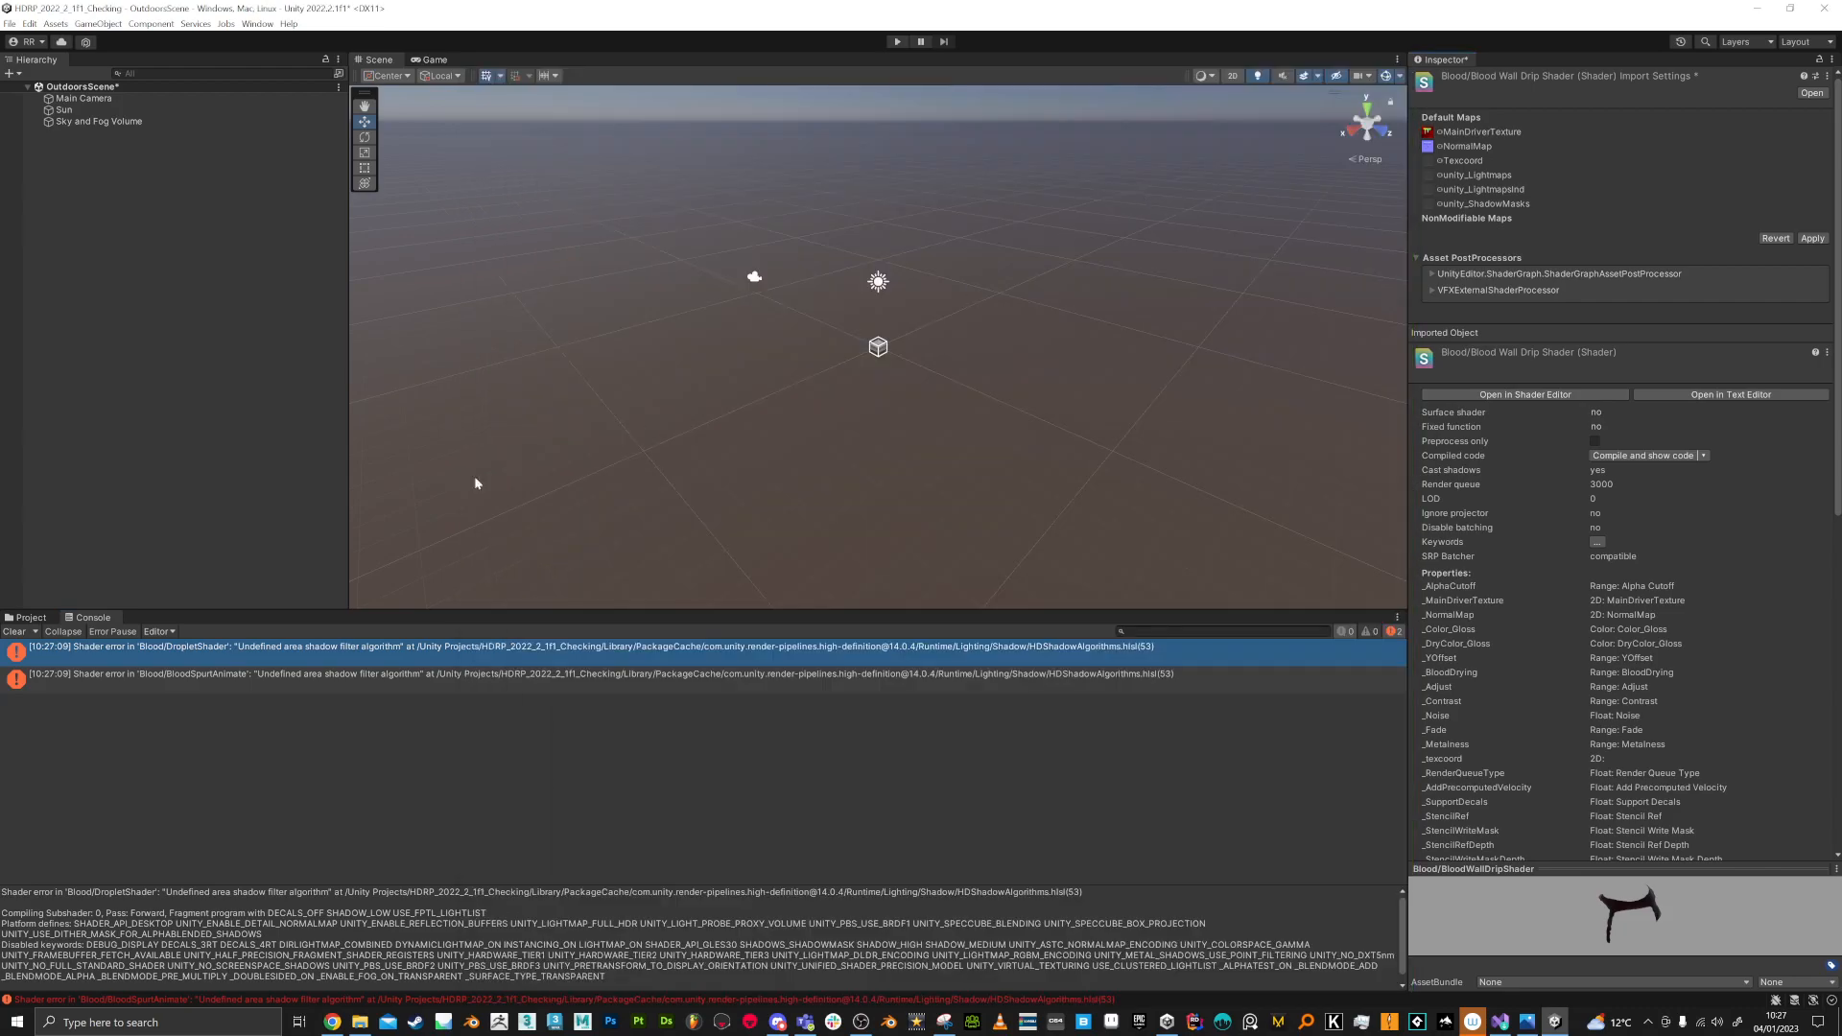
left_click(23, 620)
left_click(237, 695)
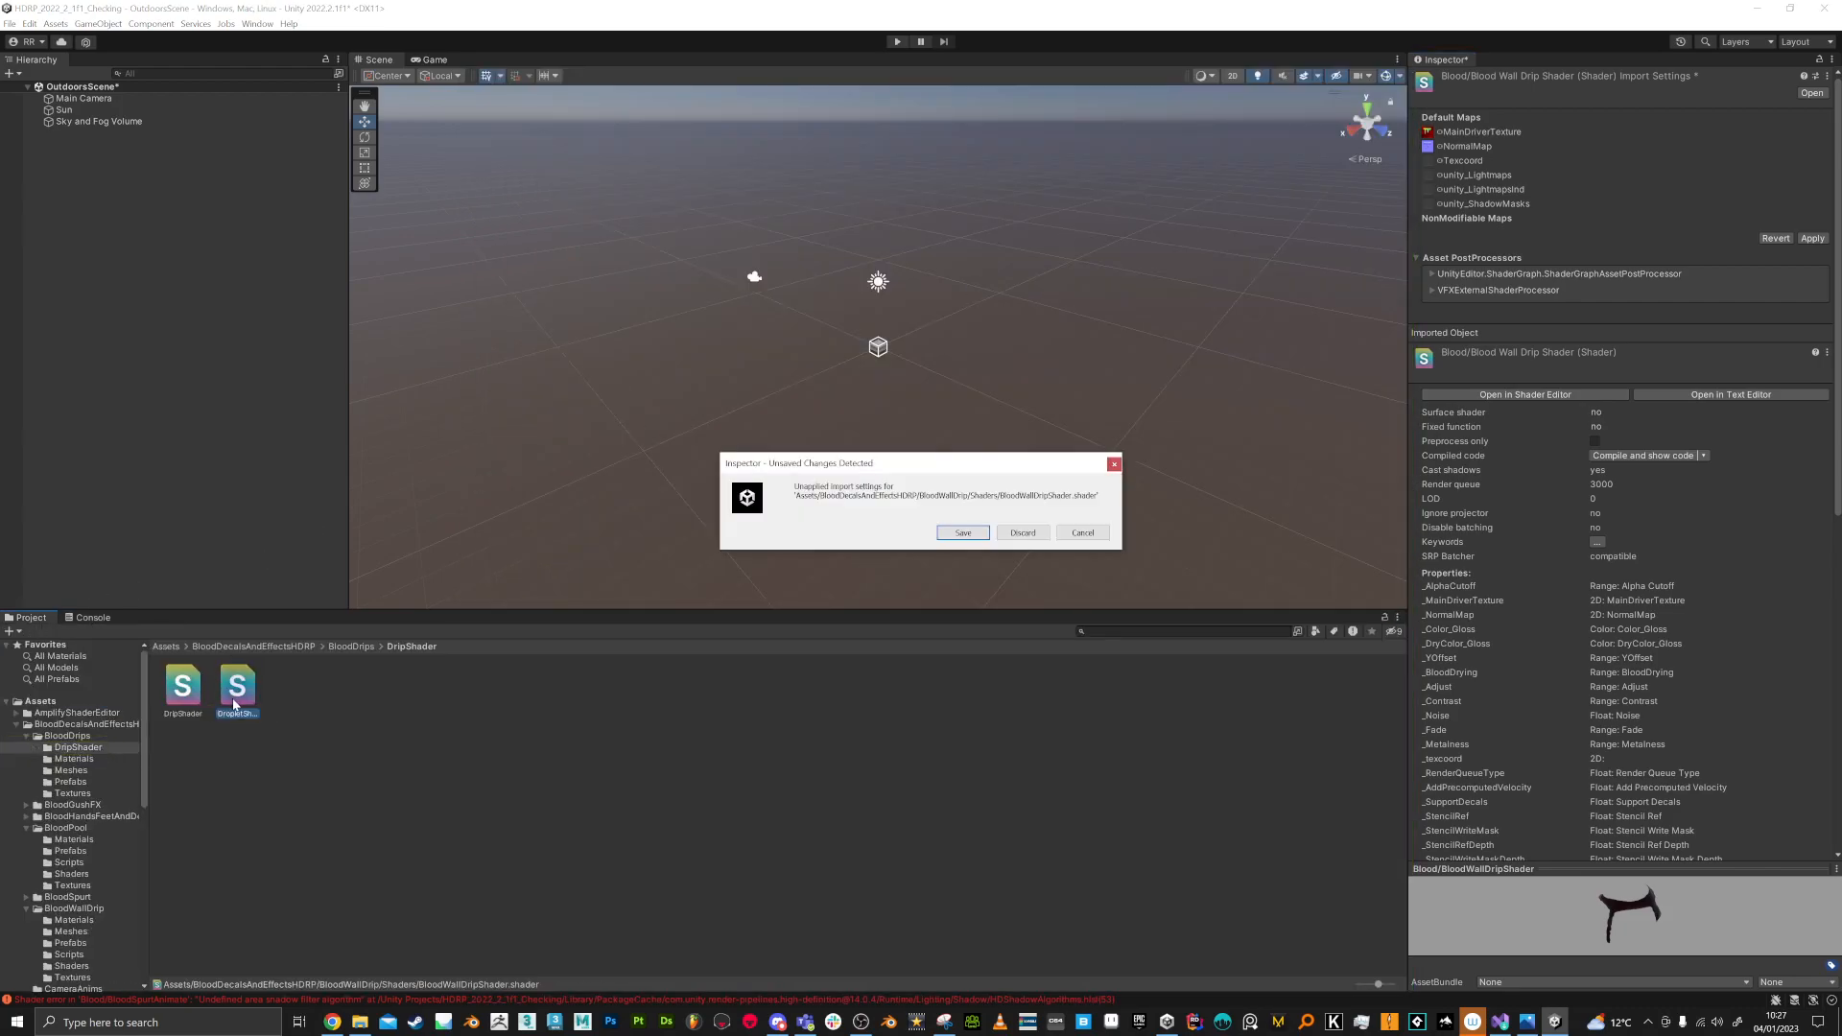
left_click(963, 533)
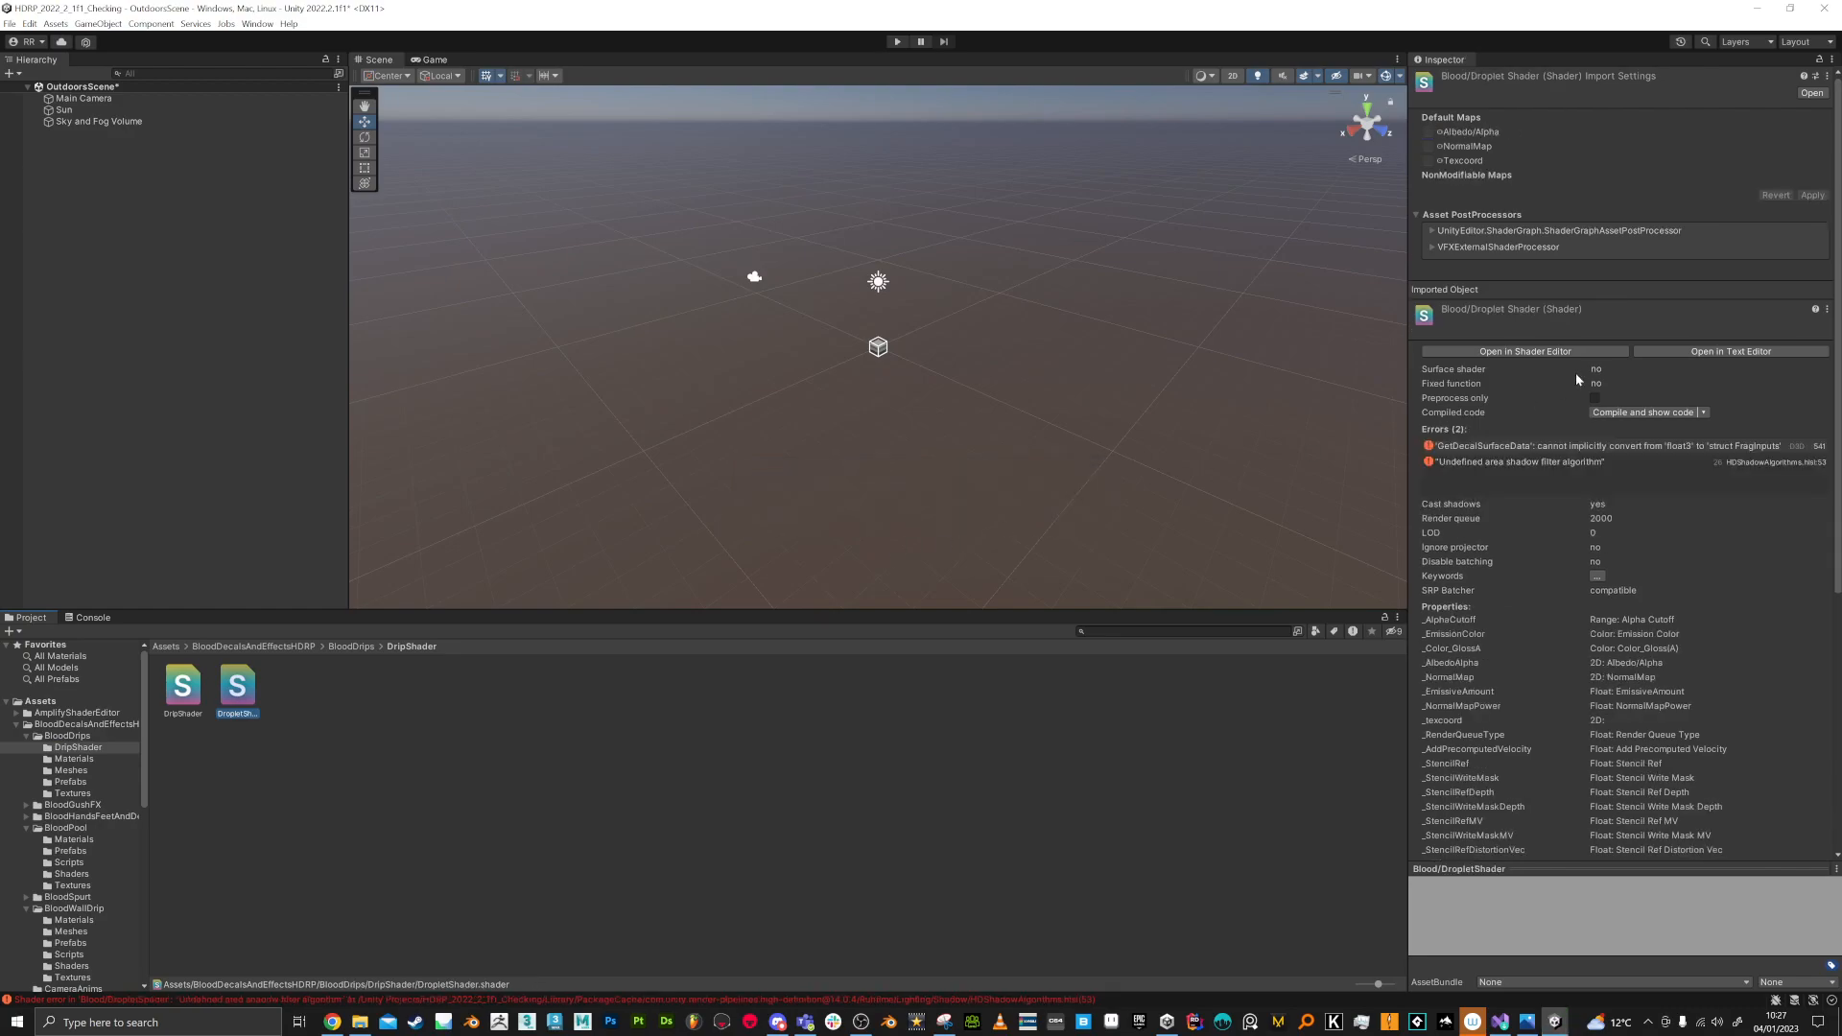
Step: Recompile DropletShader in the shader editor, close its graph window, and save its pending import settings
left_click(1516, 353)
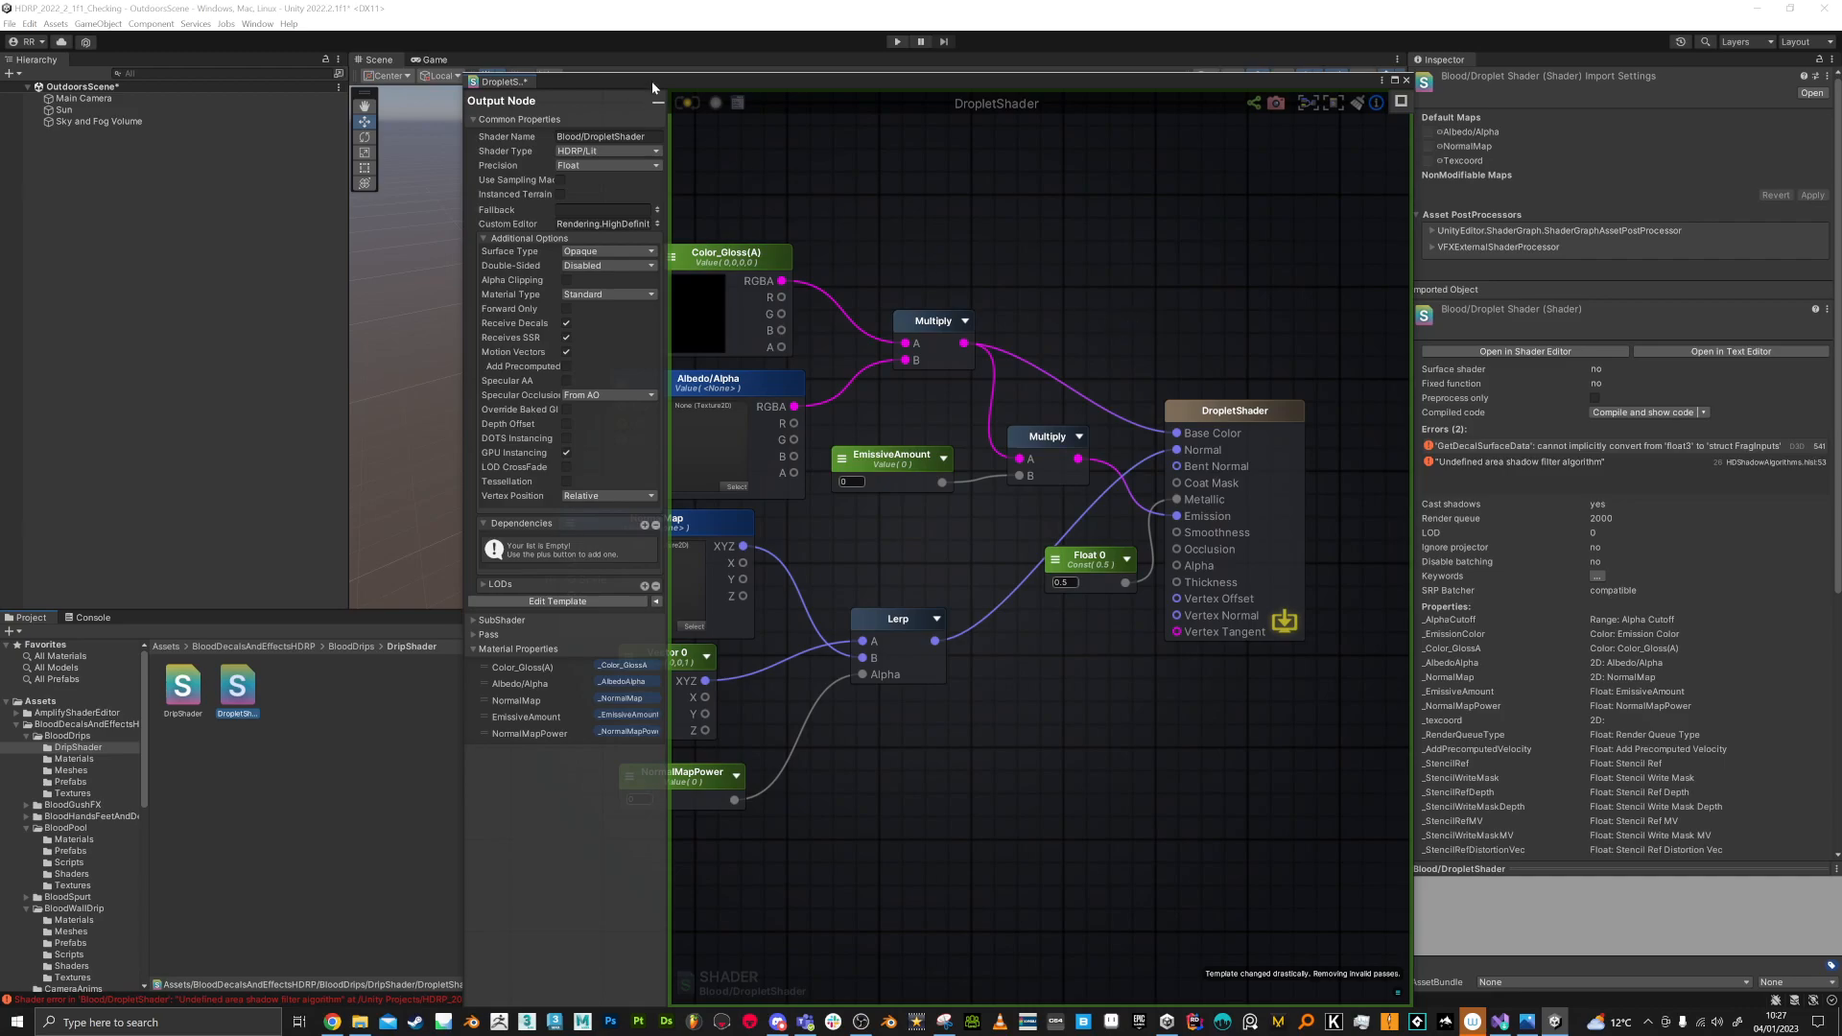
left_click(688, 105)
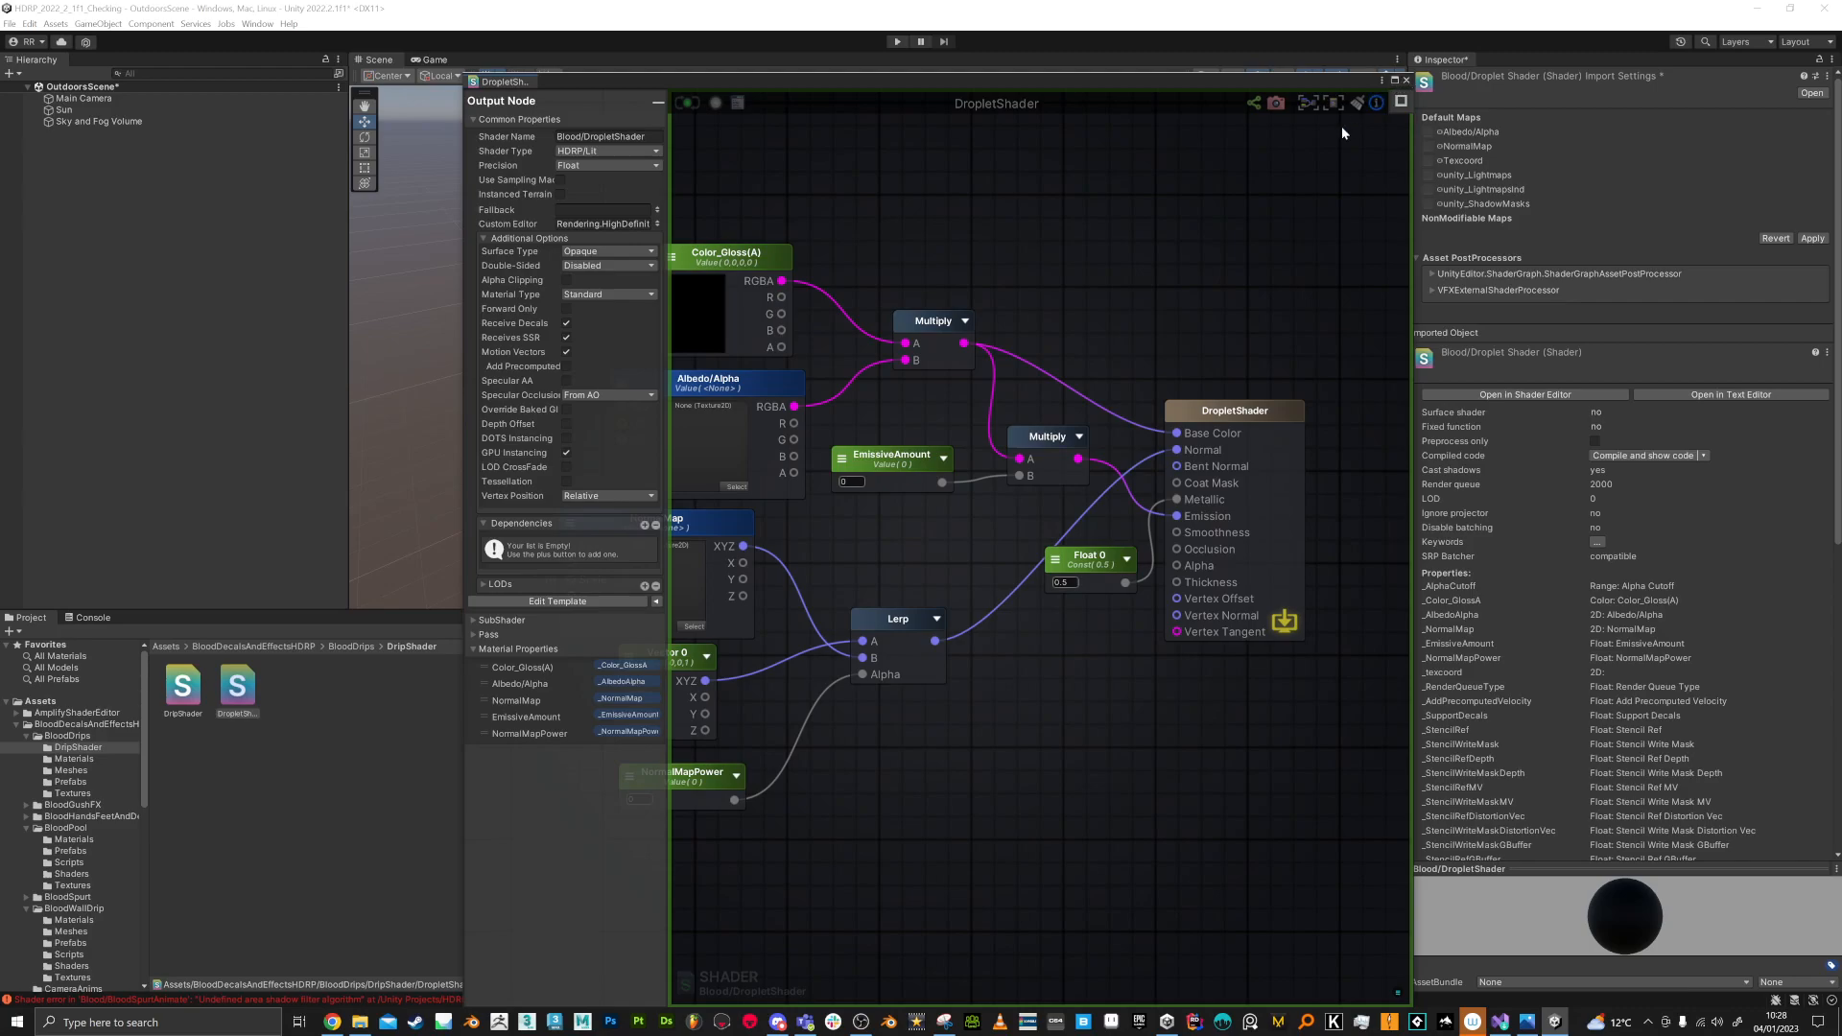
left_click(1406, 81)
left_click(432, 759)
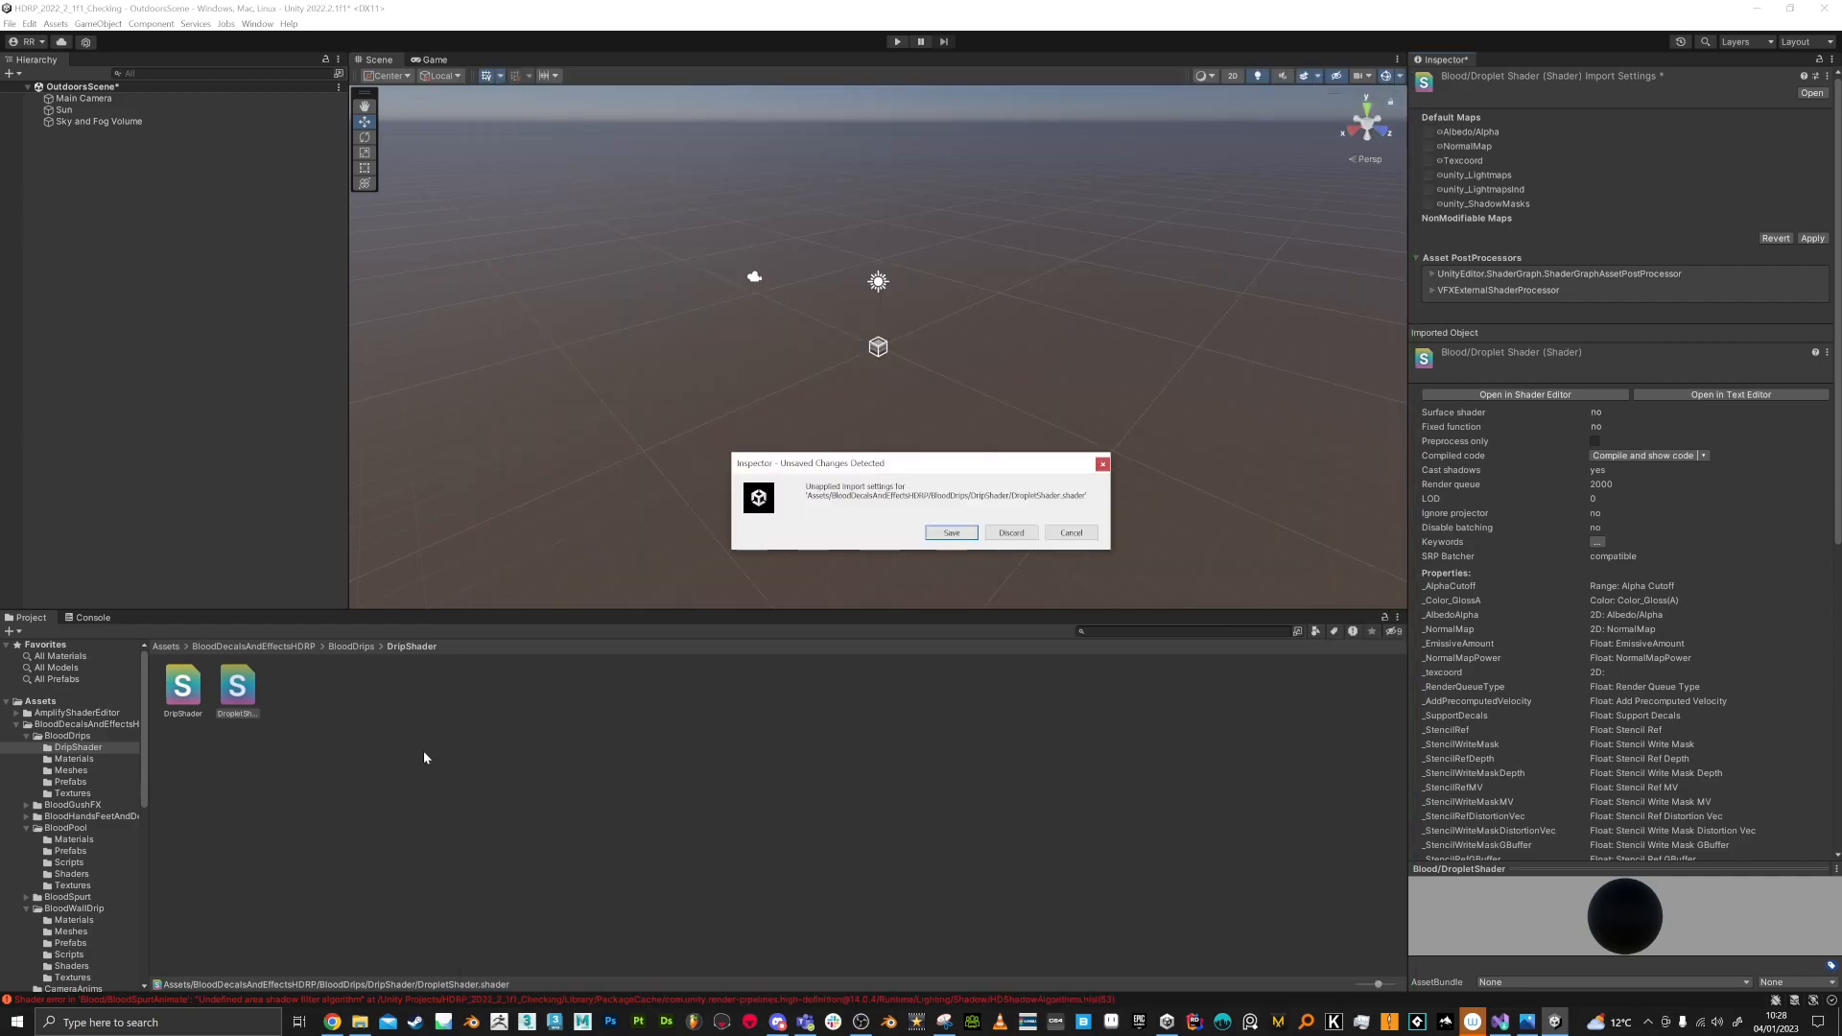
left_click(963, 535)
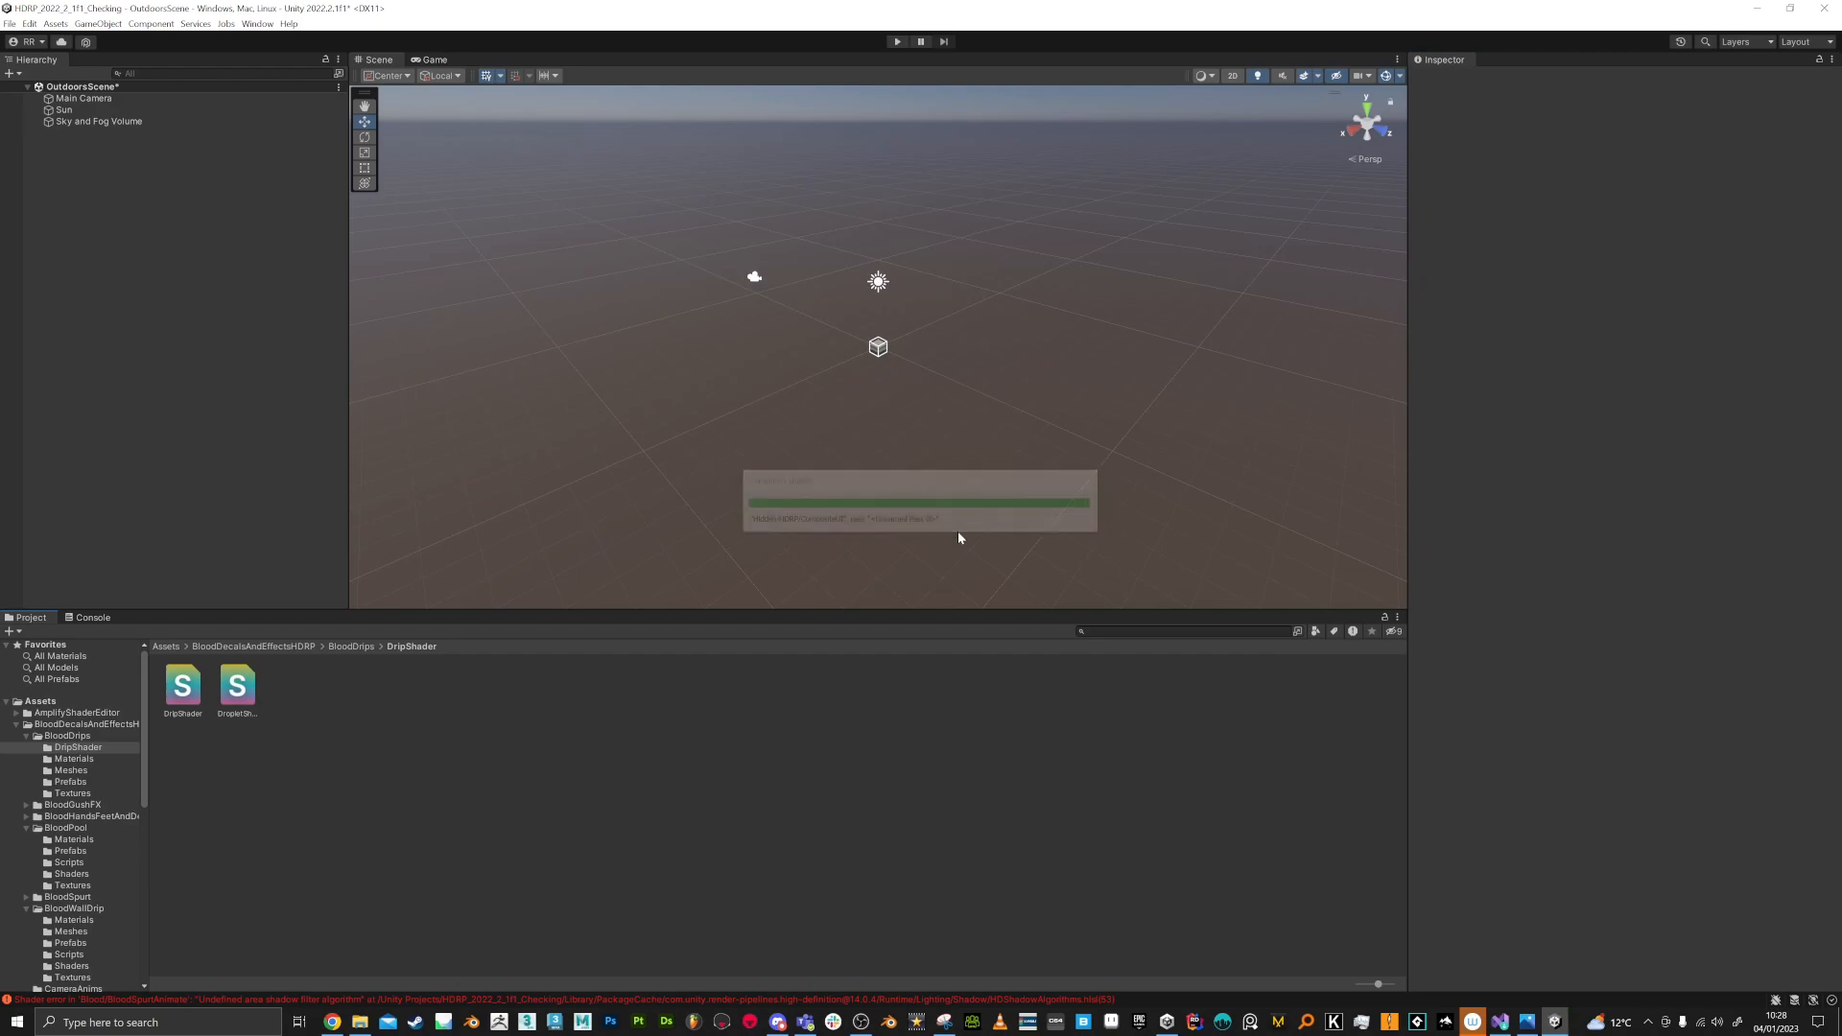
Step: Select DripShader, recompile it again in the shader editor, and close its graph window
left_click(178, 700)
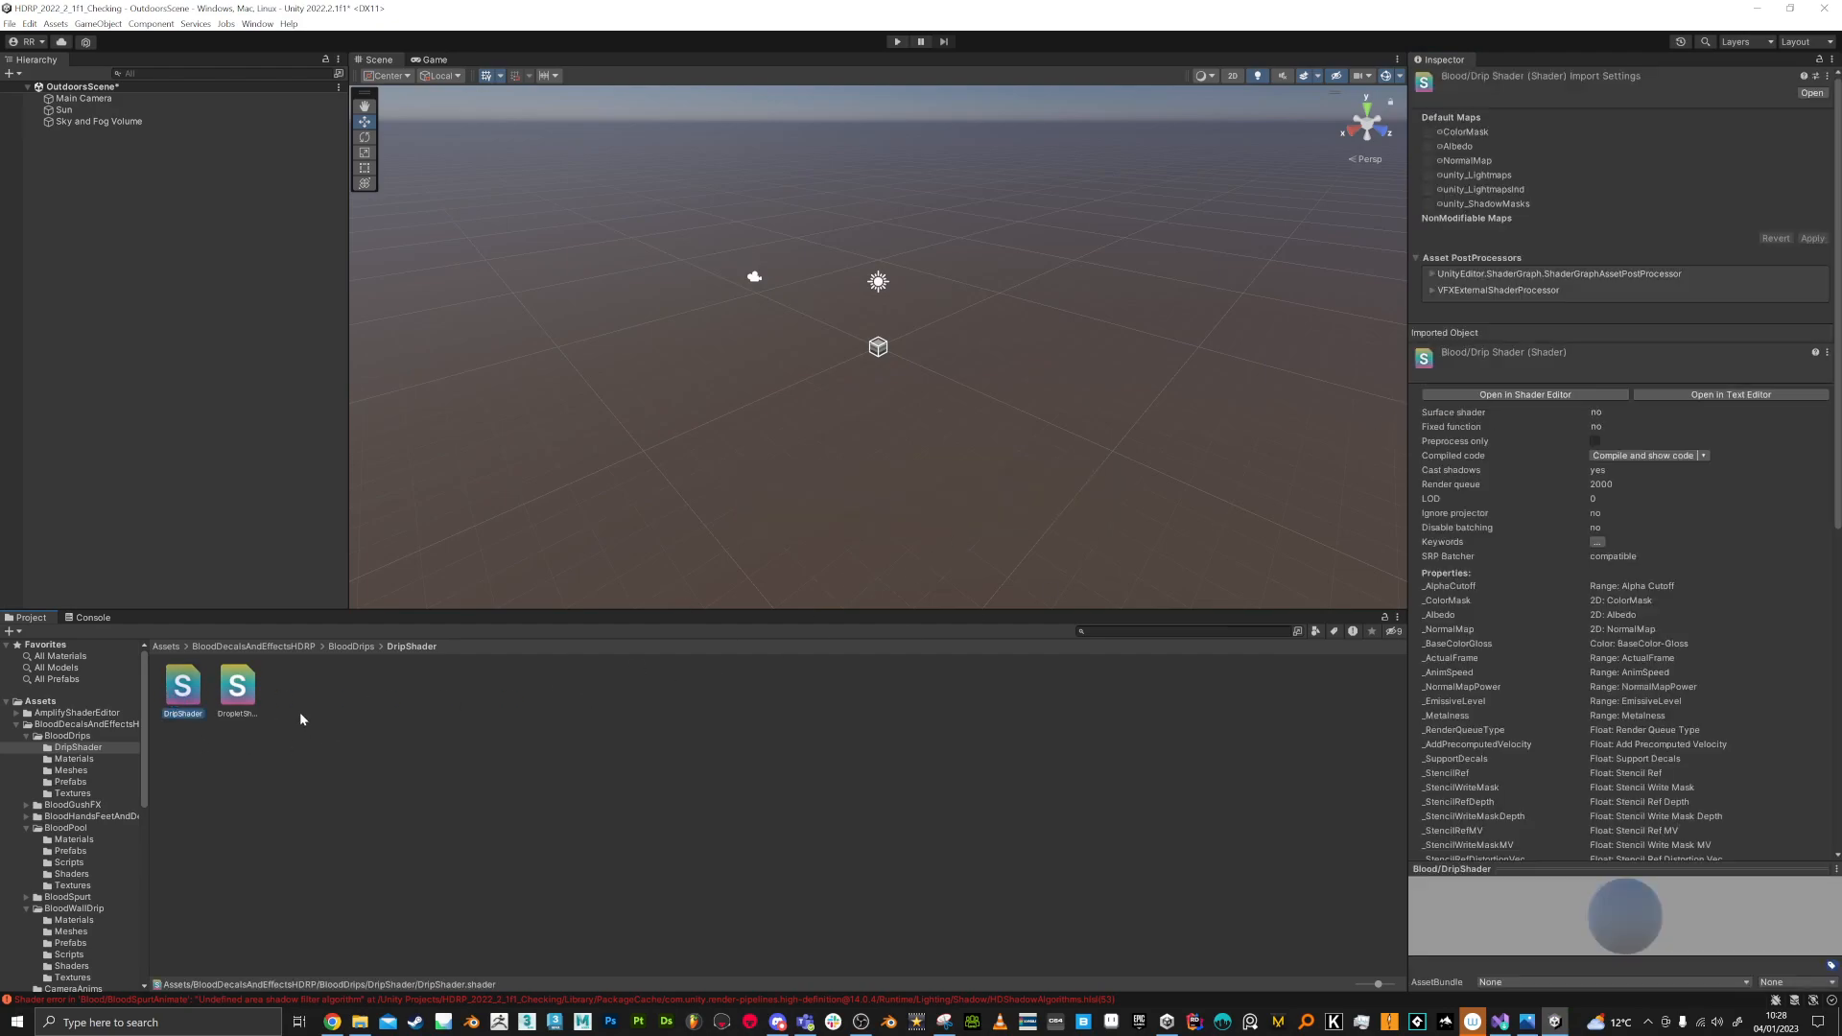
left_click(88, 617)
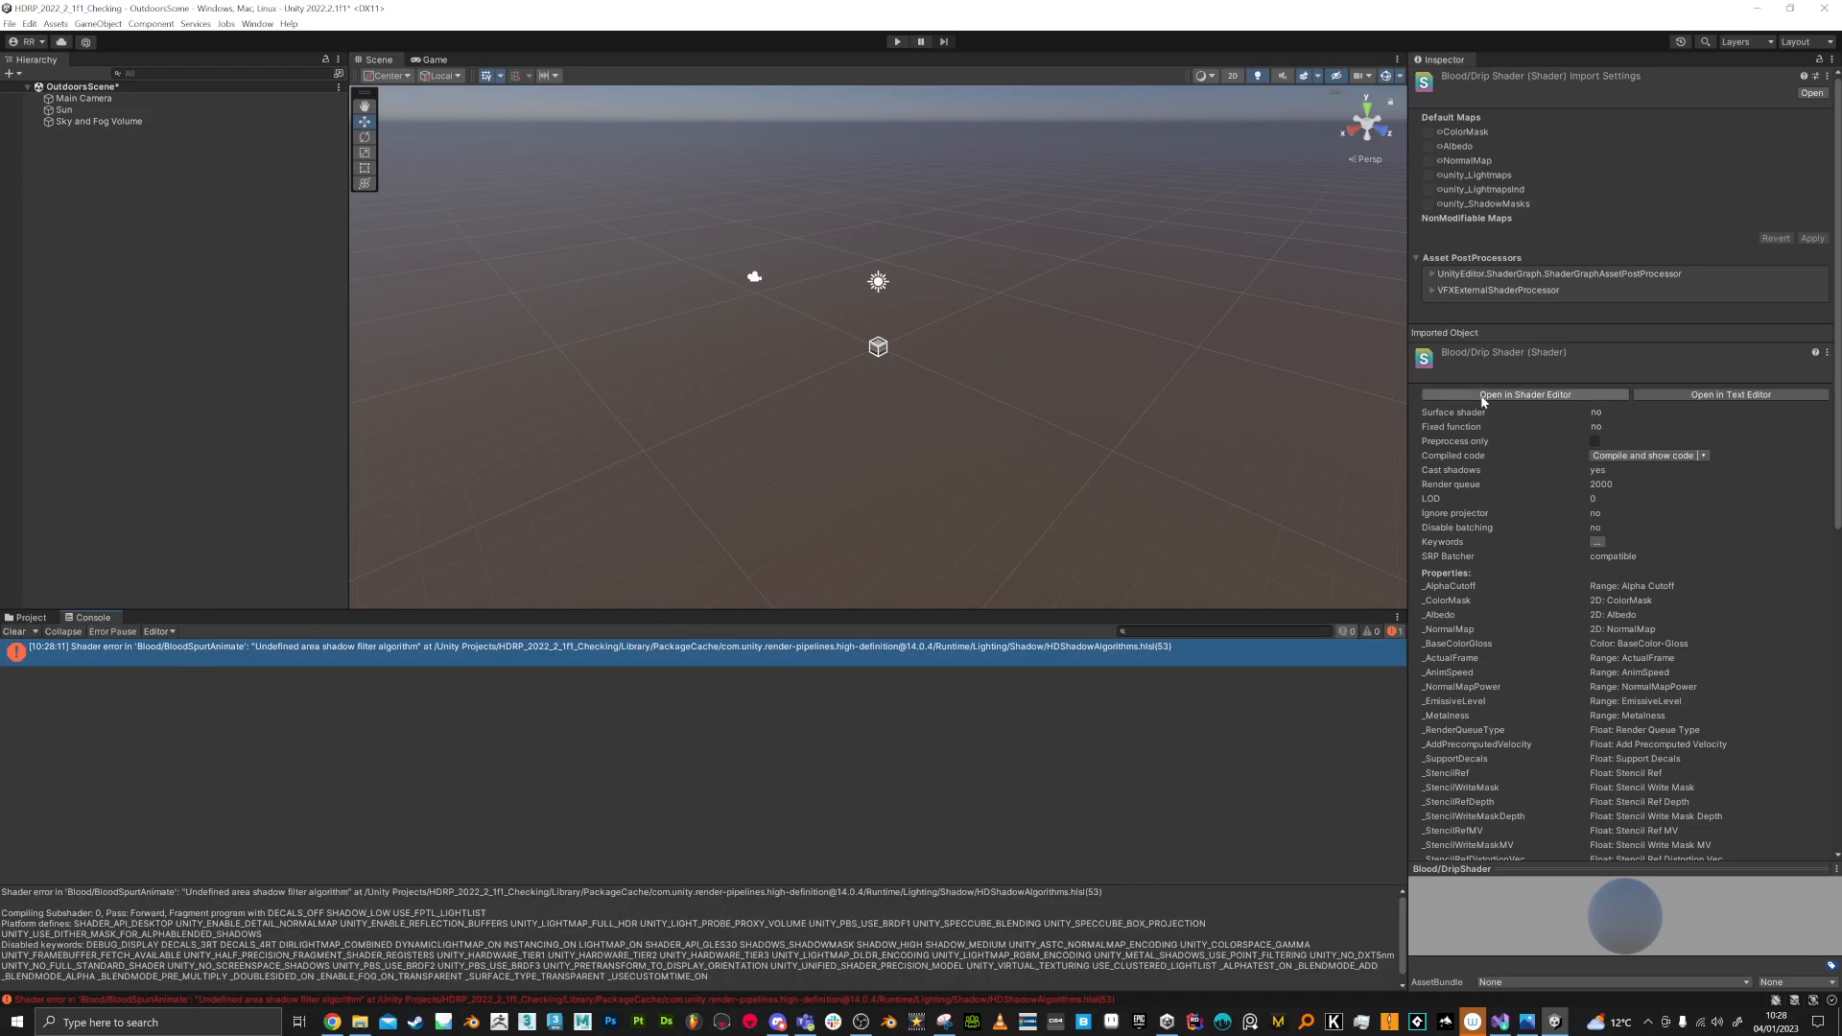
left_click(1566, 396)
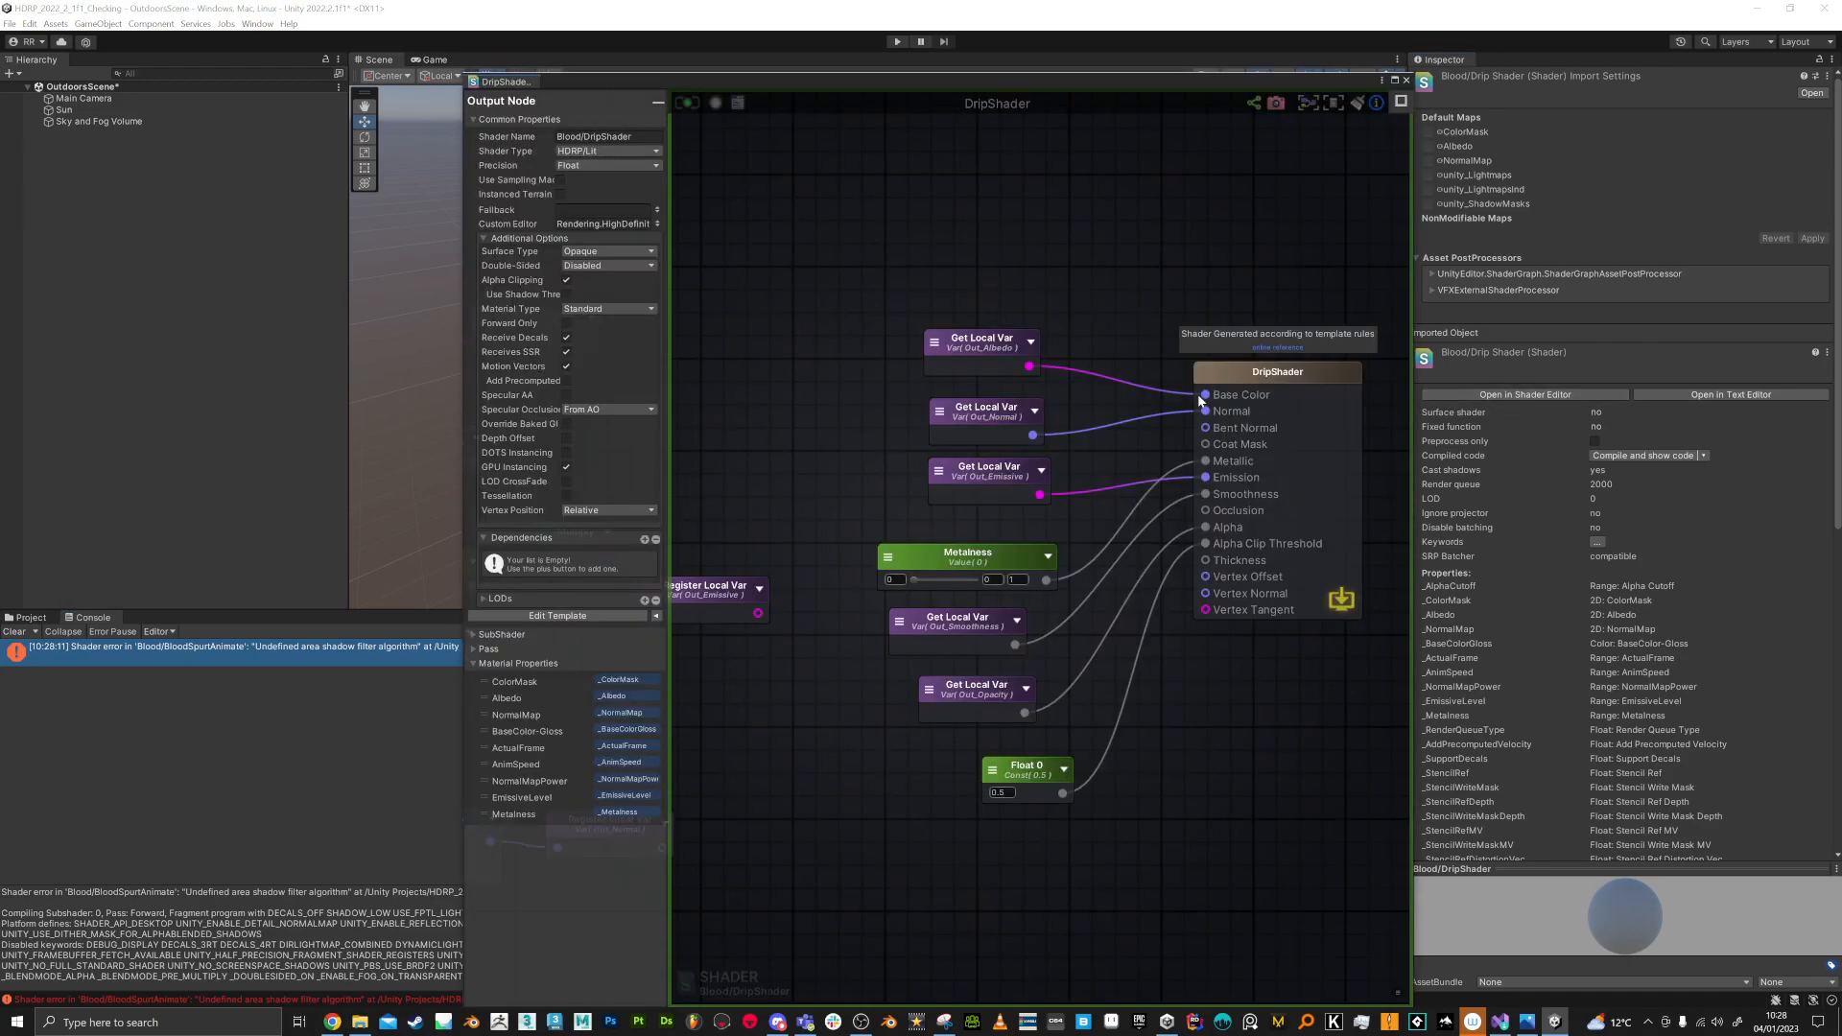
mouse_move(816, 459)
middle_mouse_down()
mouse_move(856, 424)
mouse_move(828, 442)
middle_mouse_up()
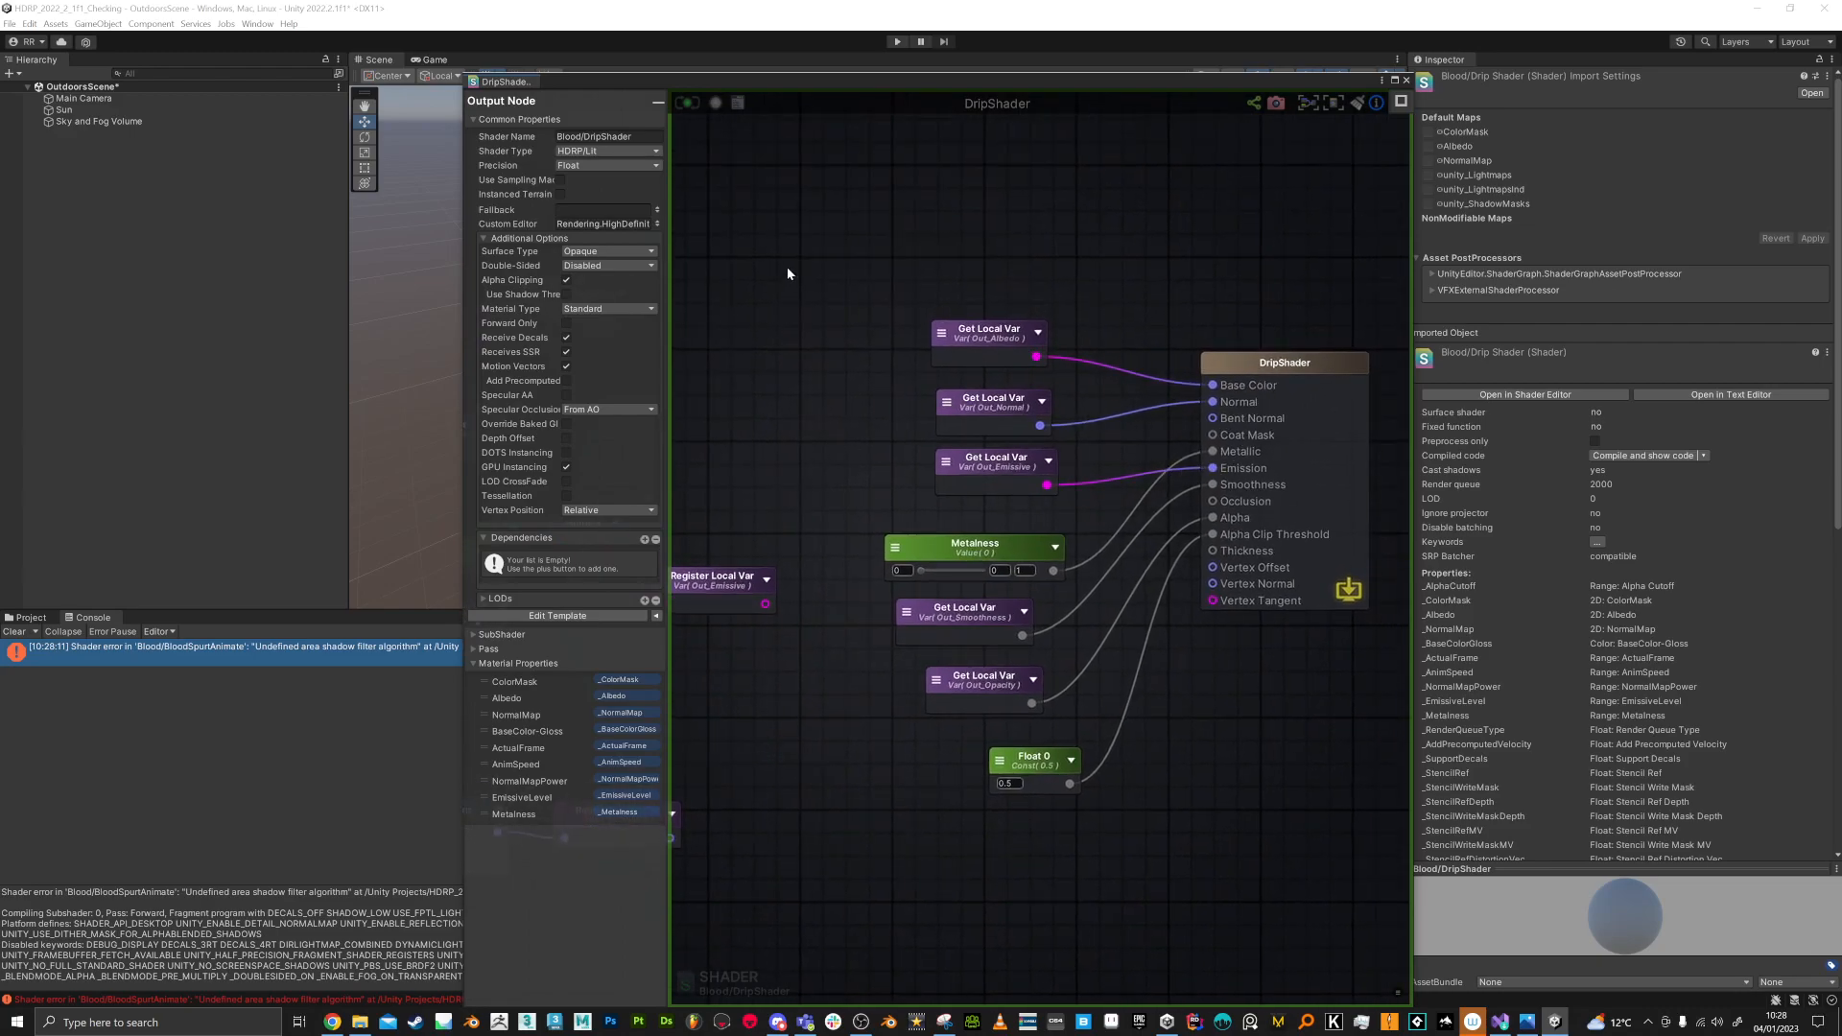
left_click(1263, 361)
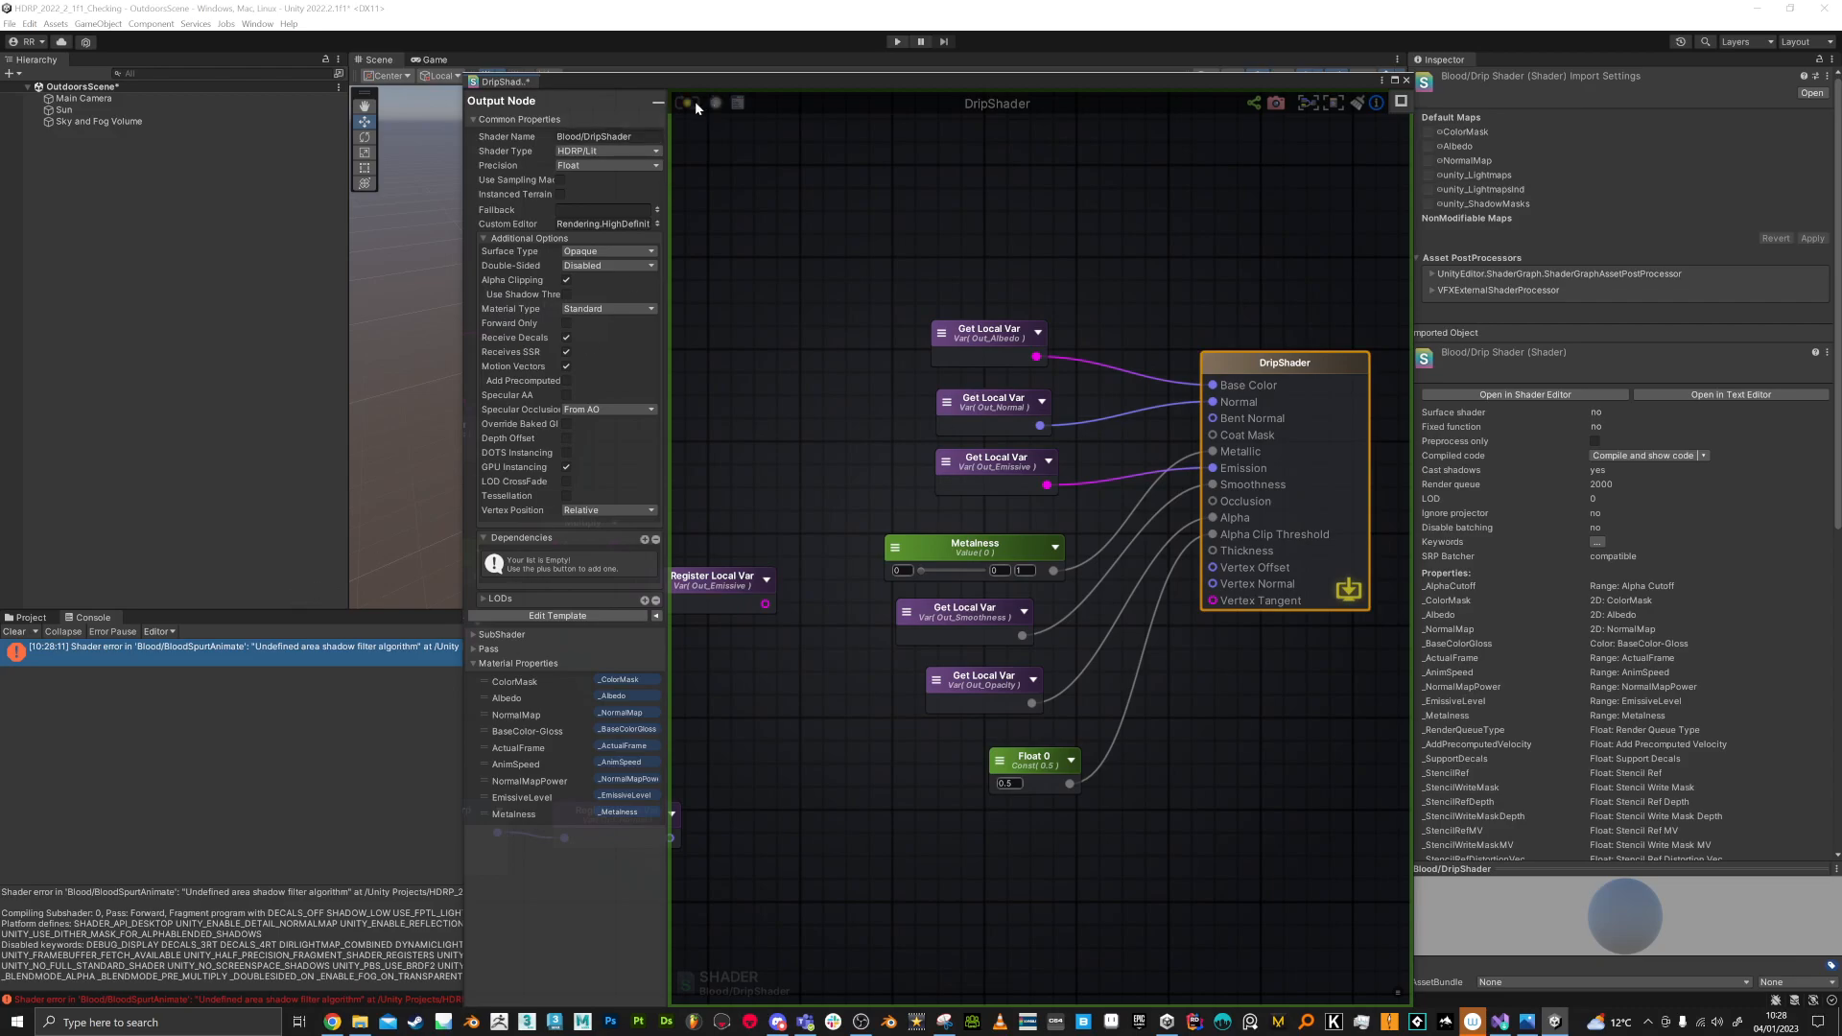
key("ctrl+s")
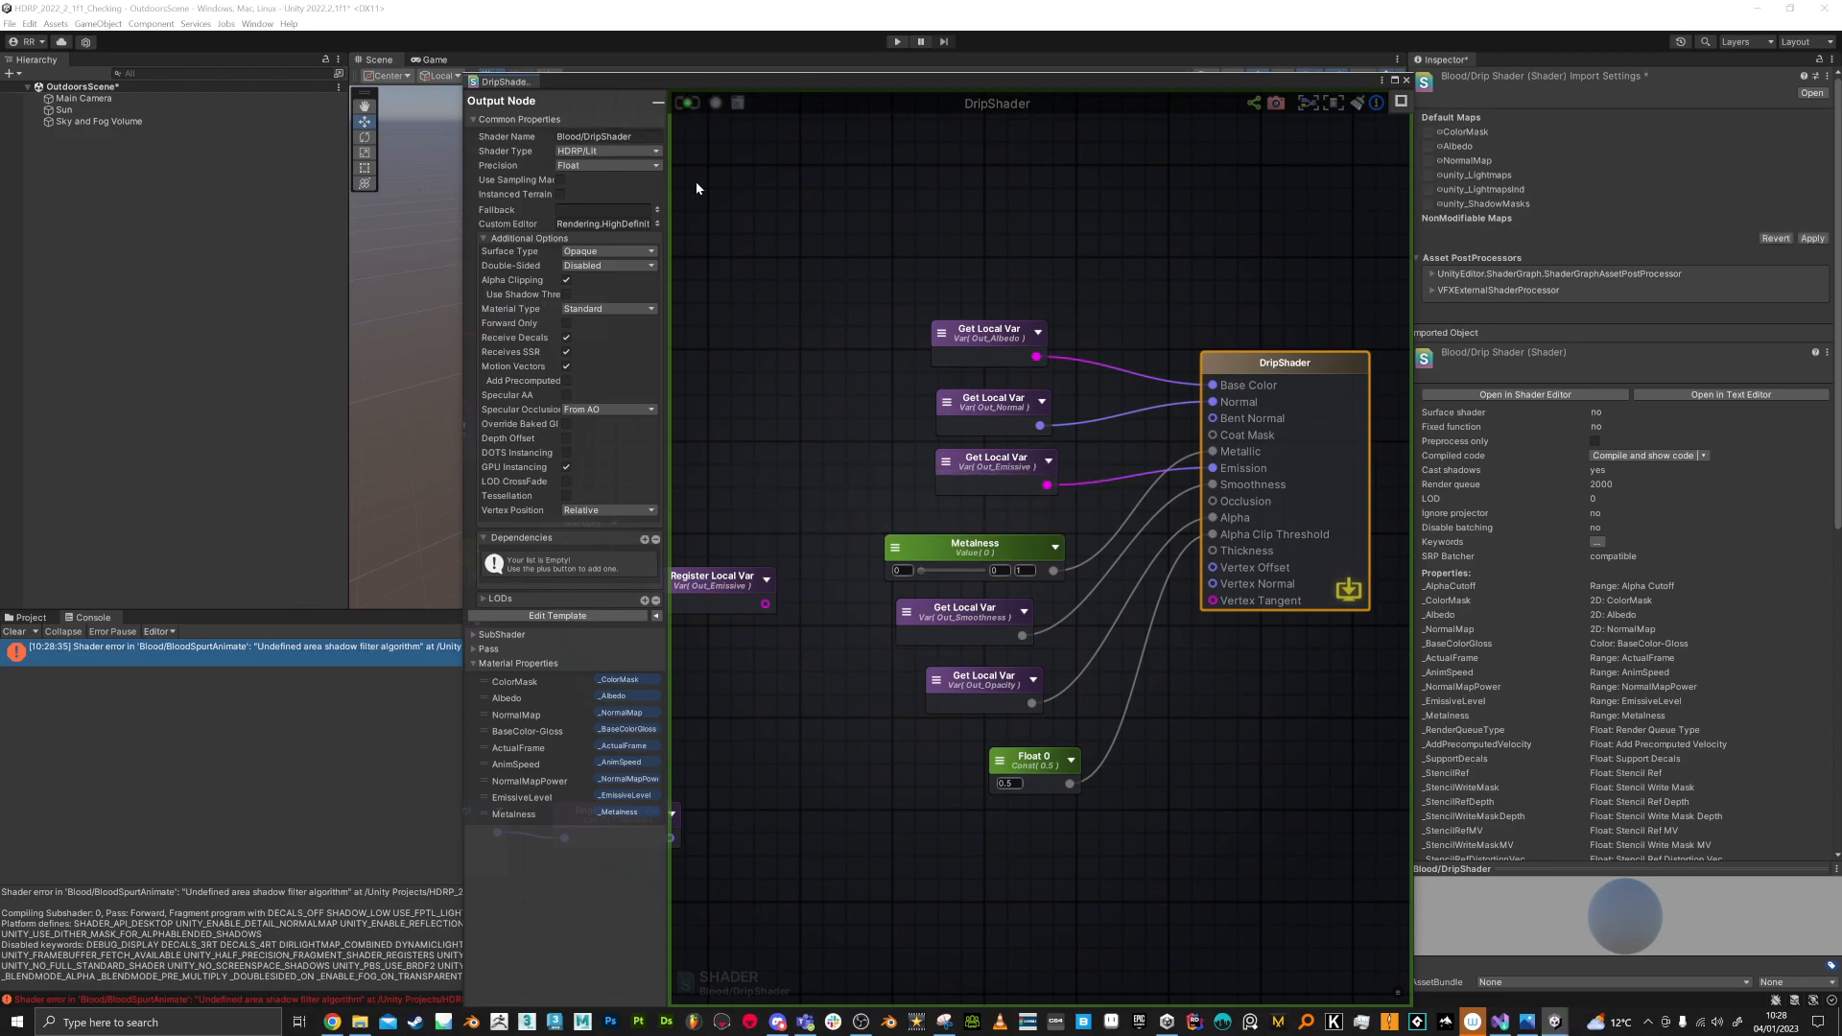
middle_click_drag(808, 618, 781, 664)
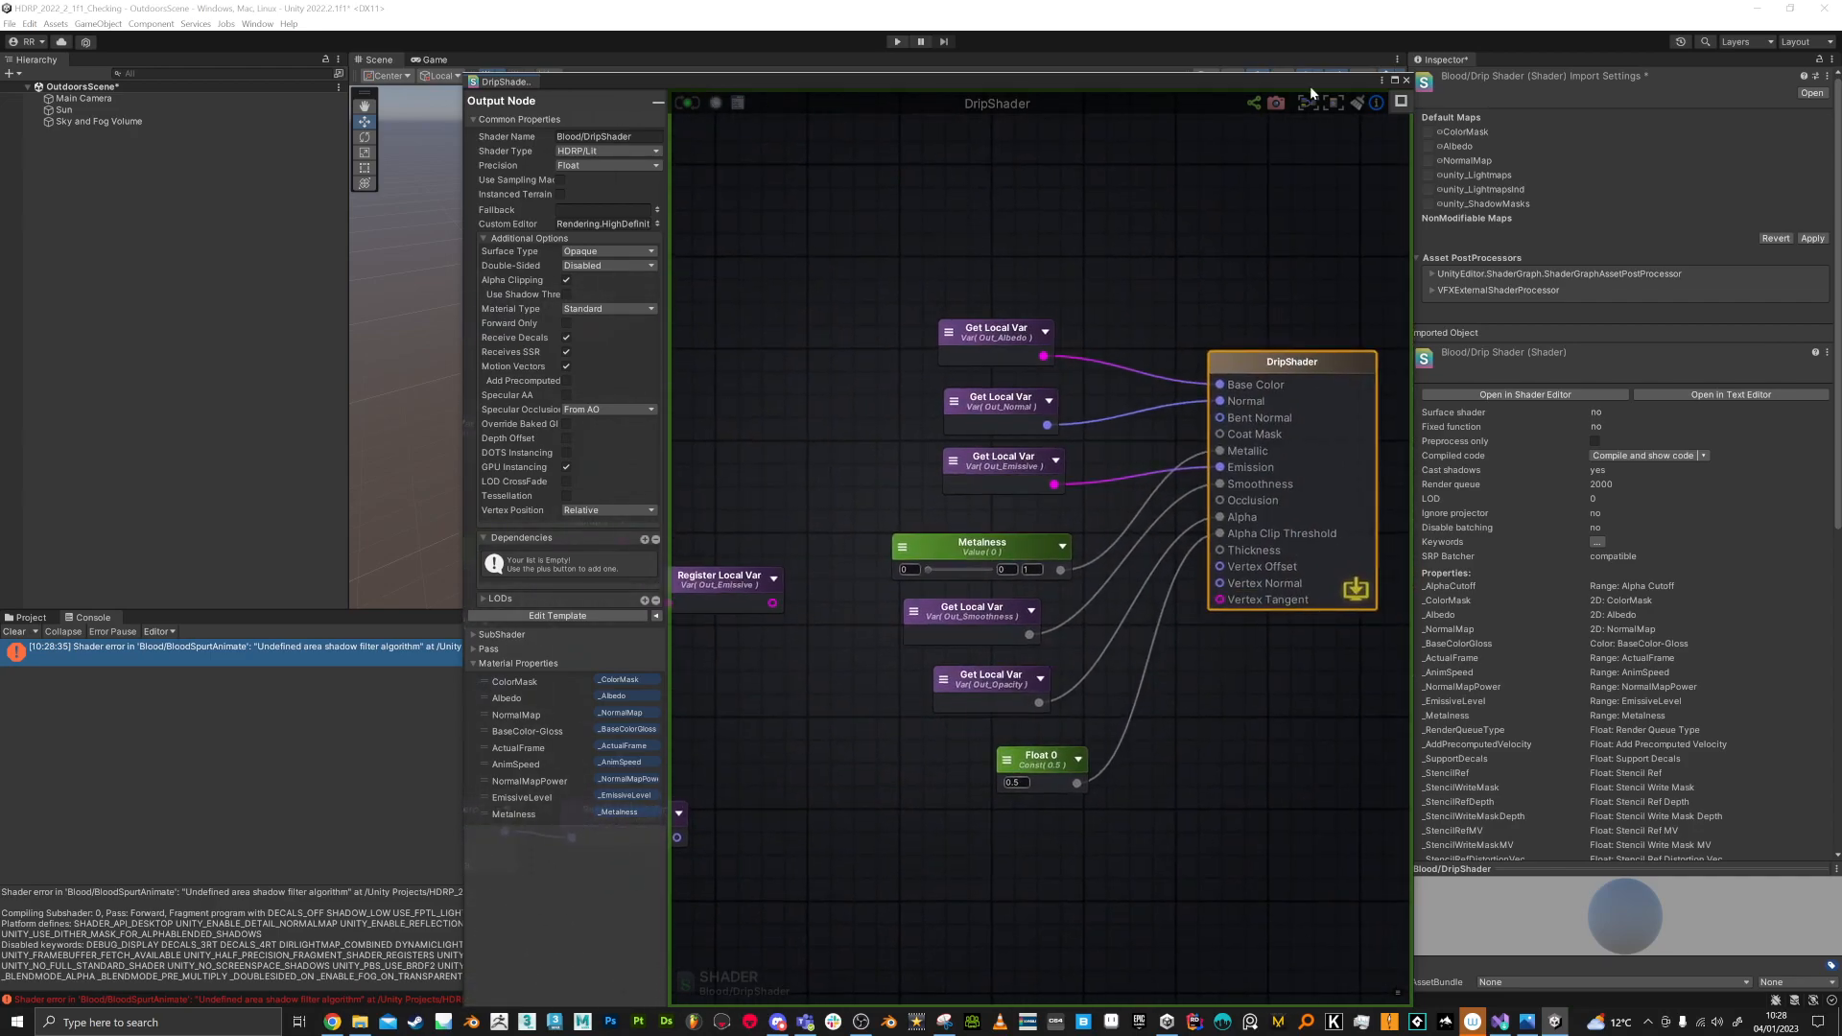
left_click(1407, 79)
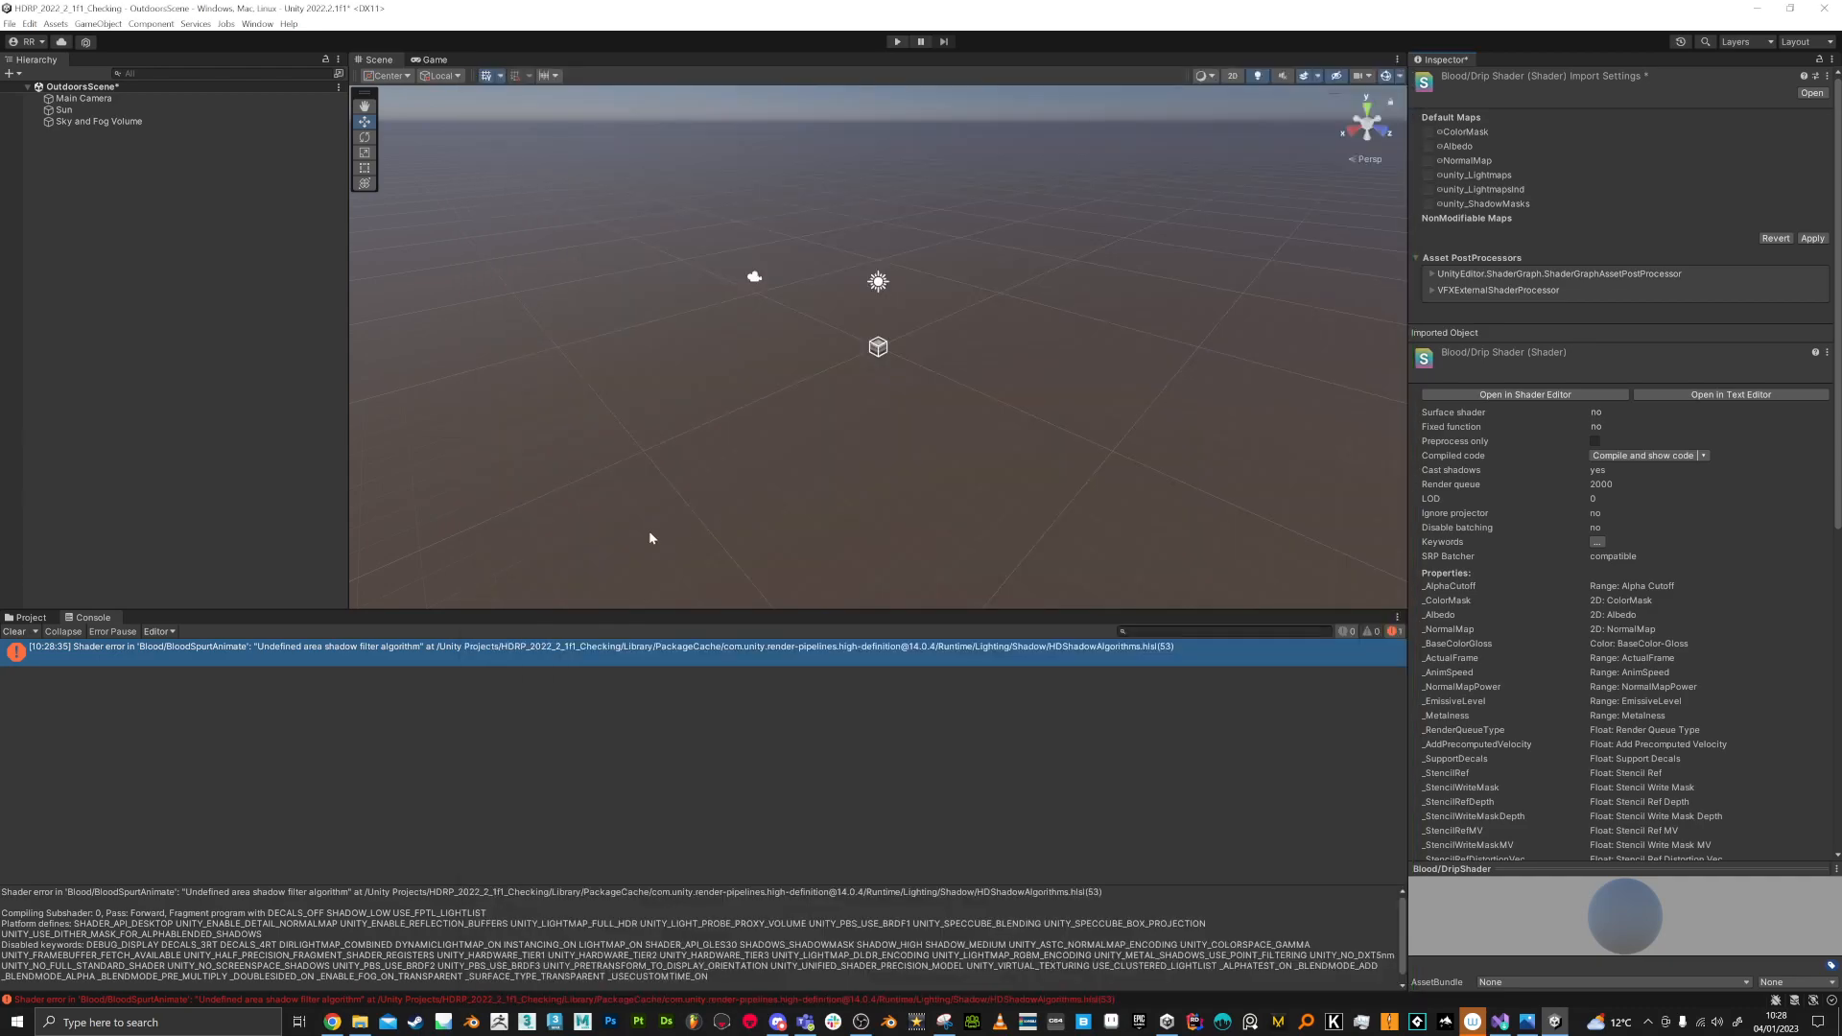
Step: Save DripShader's pending import settings and clear the BloodSpurtAnimate shader error from the console
left_click(42, 618)
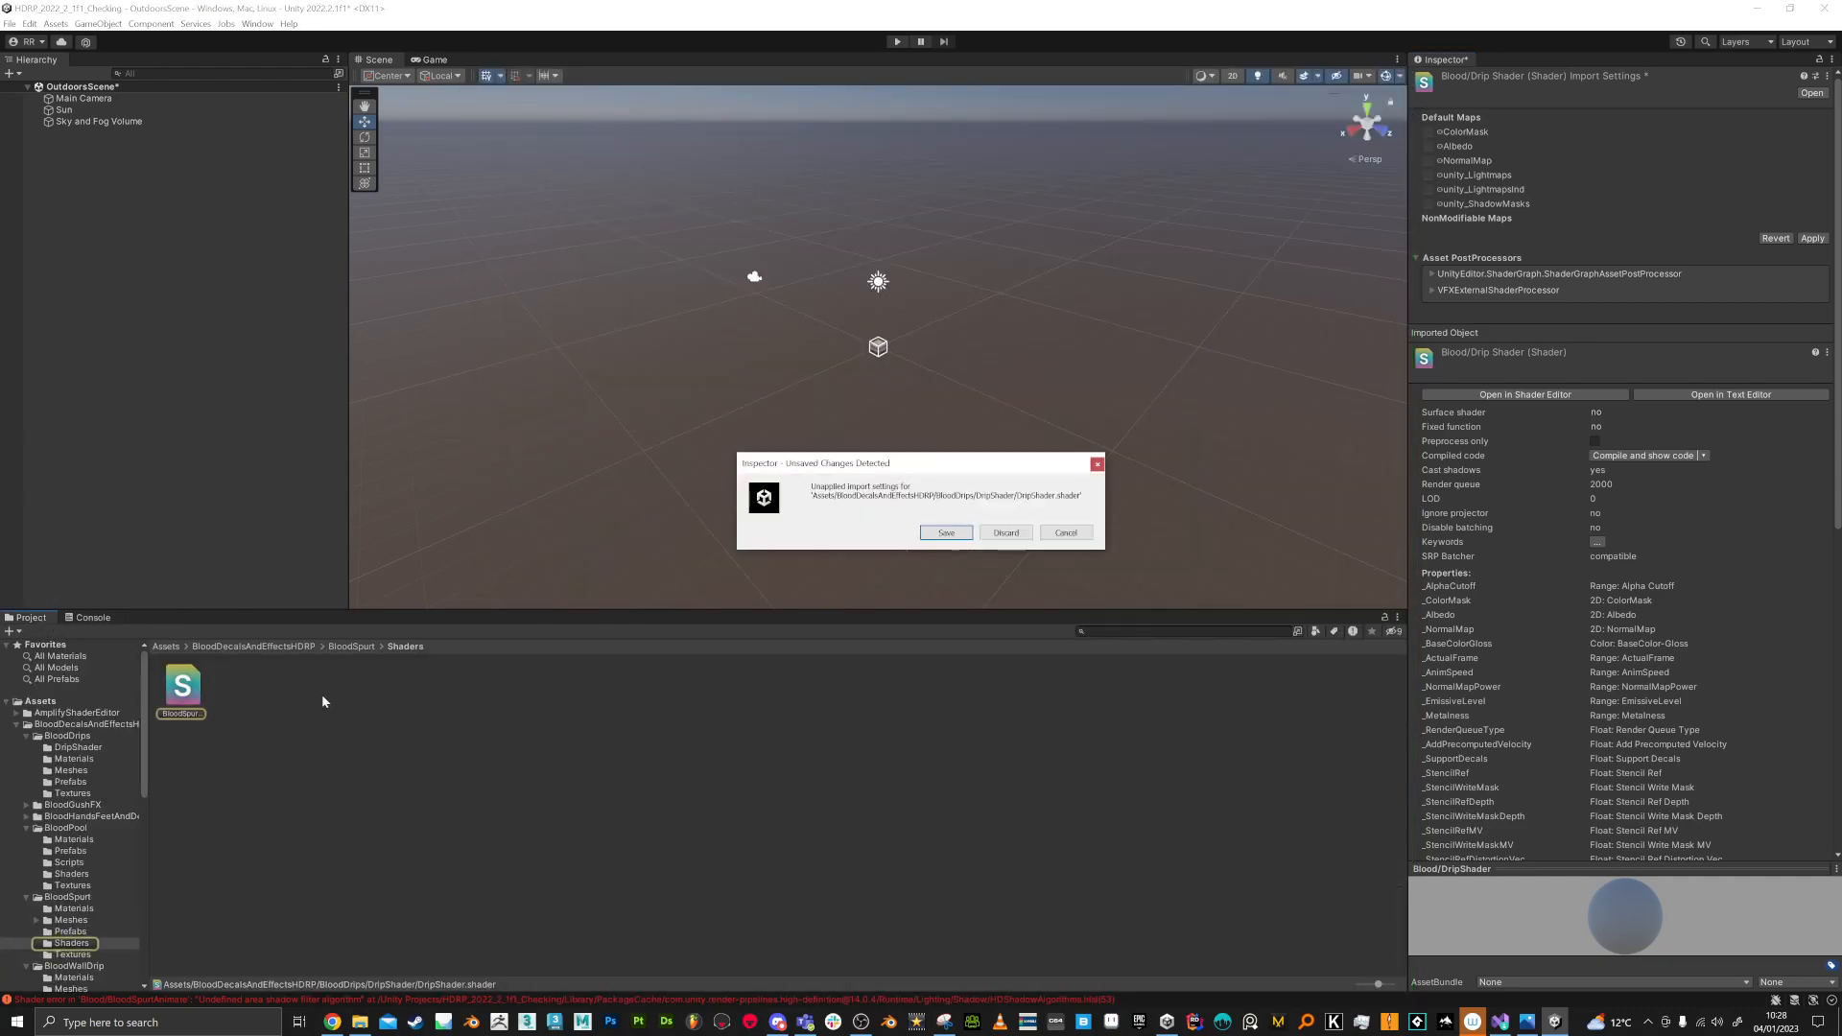
left_click(946, 532)
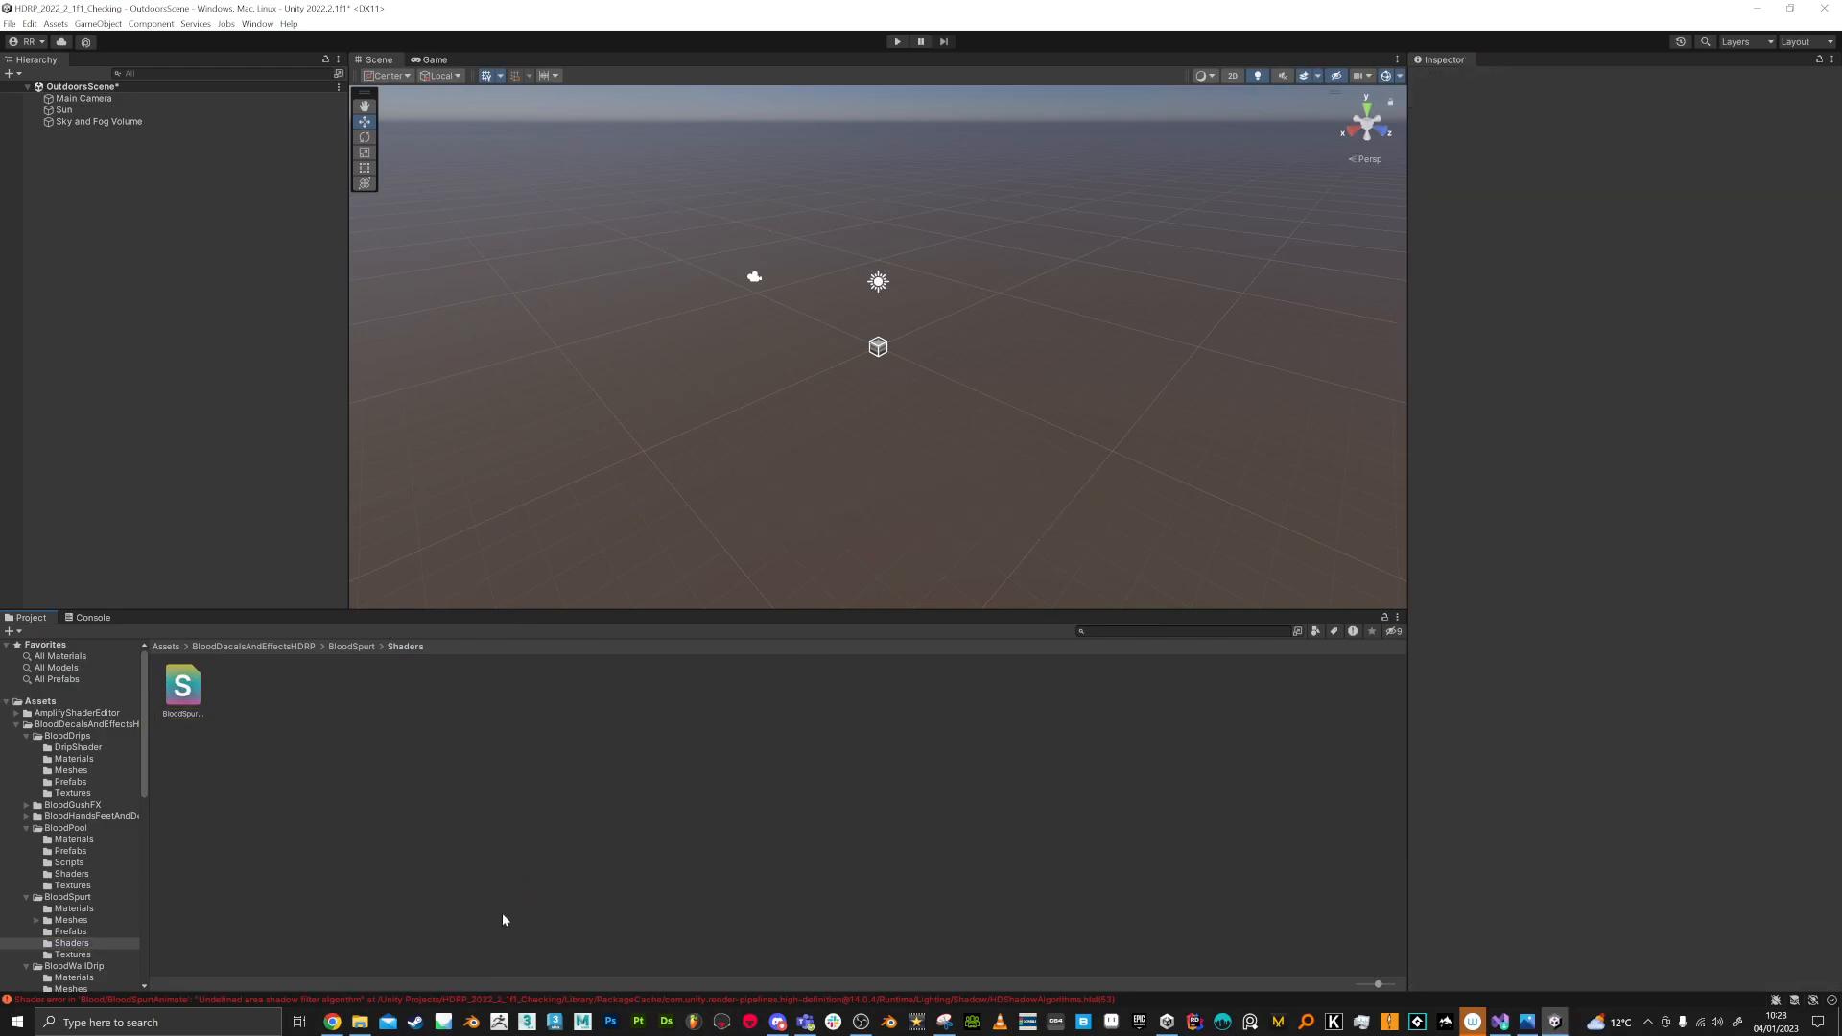
left_click(245, 999)
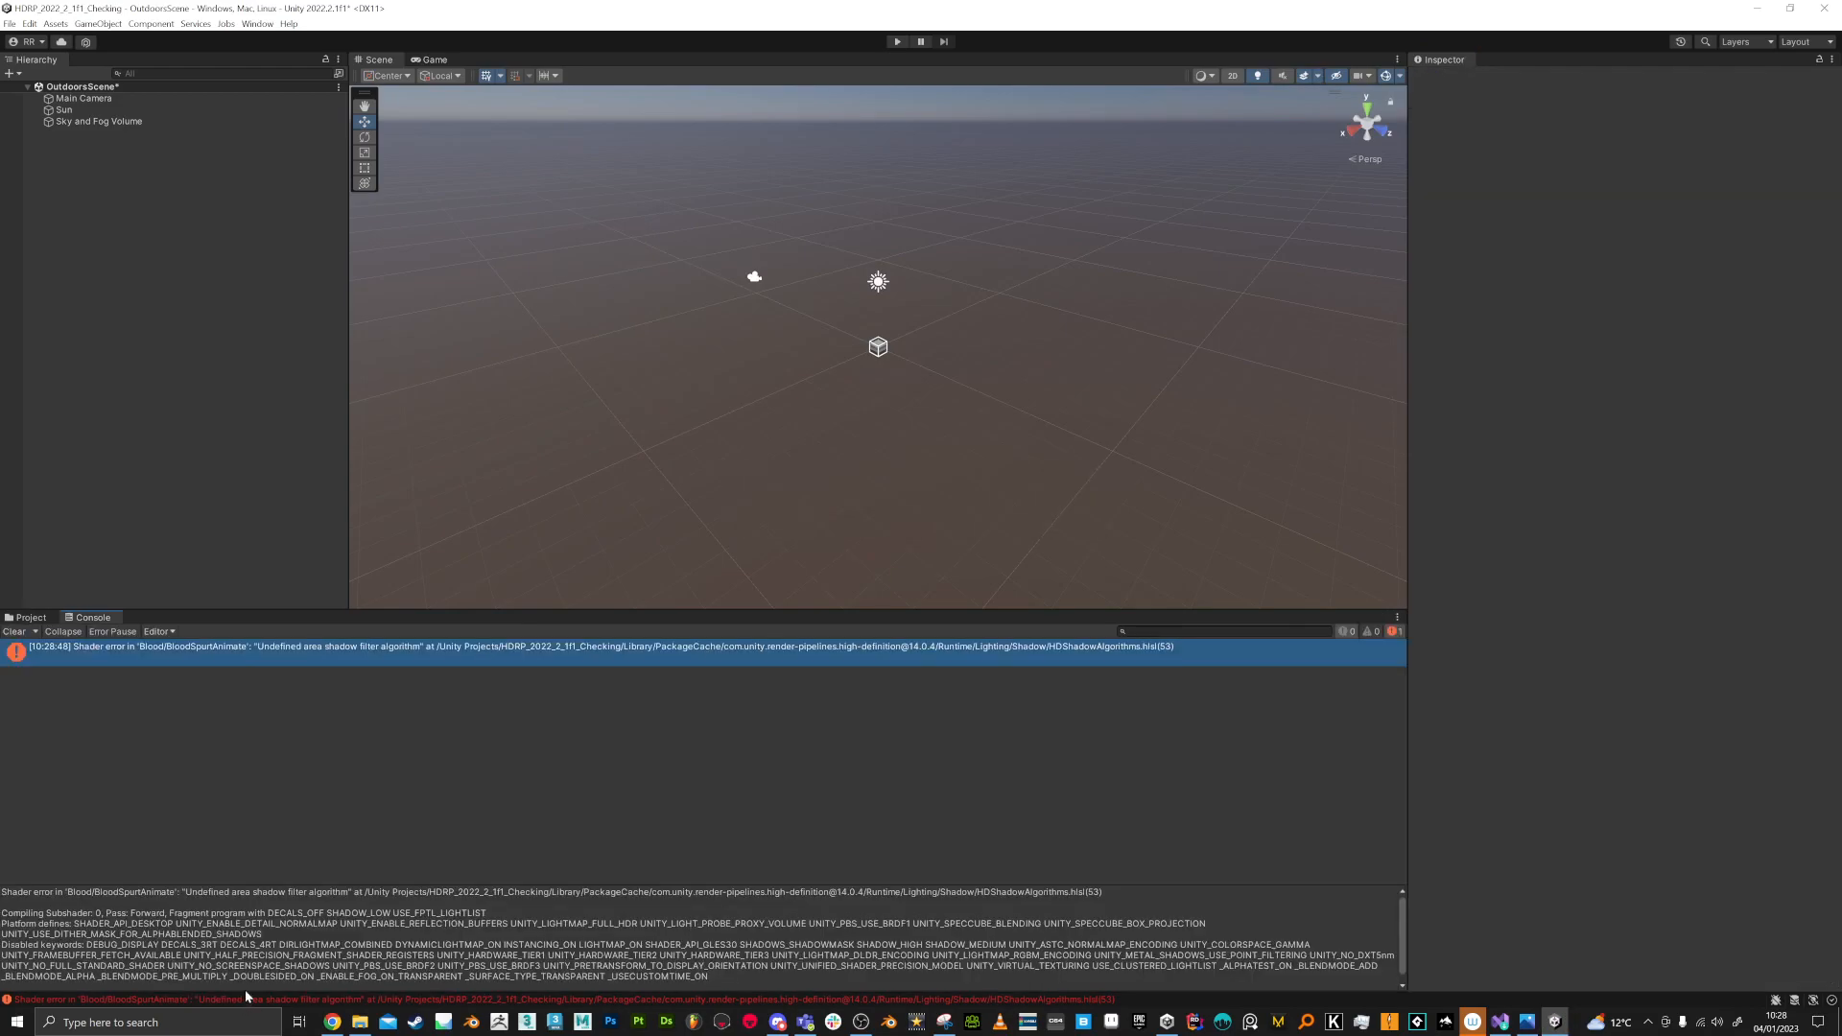
left_click(13, 631)
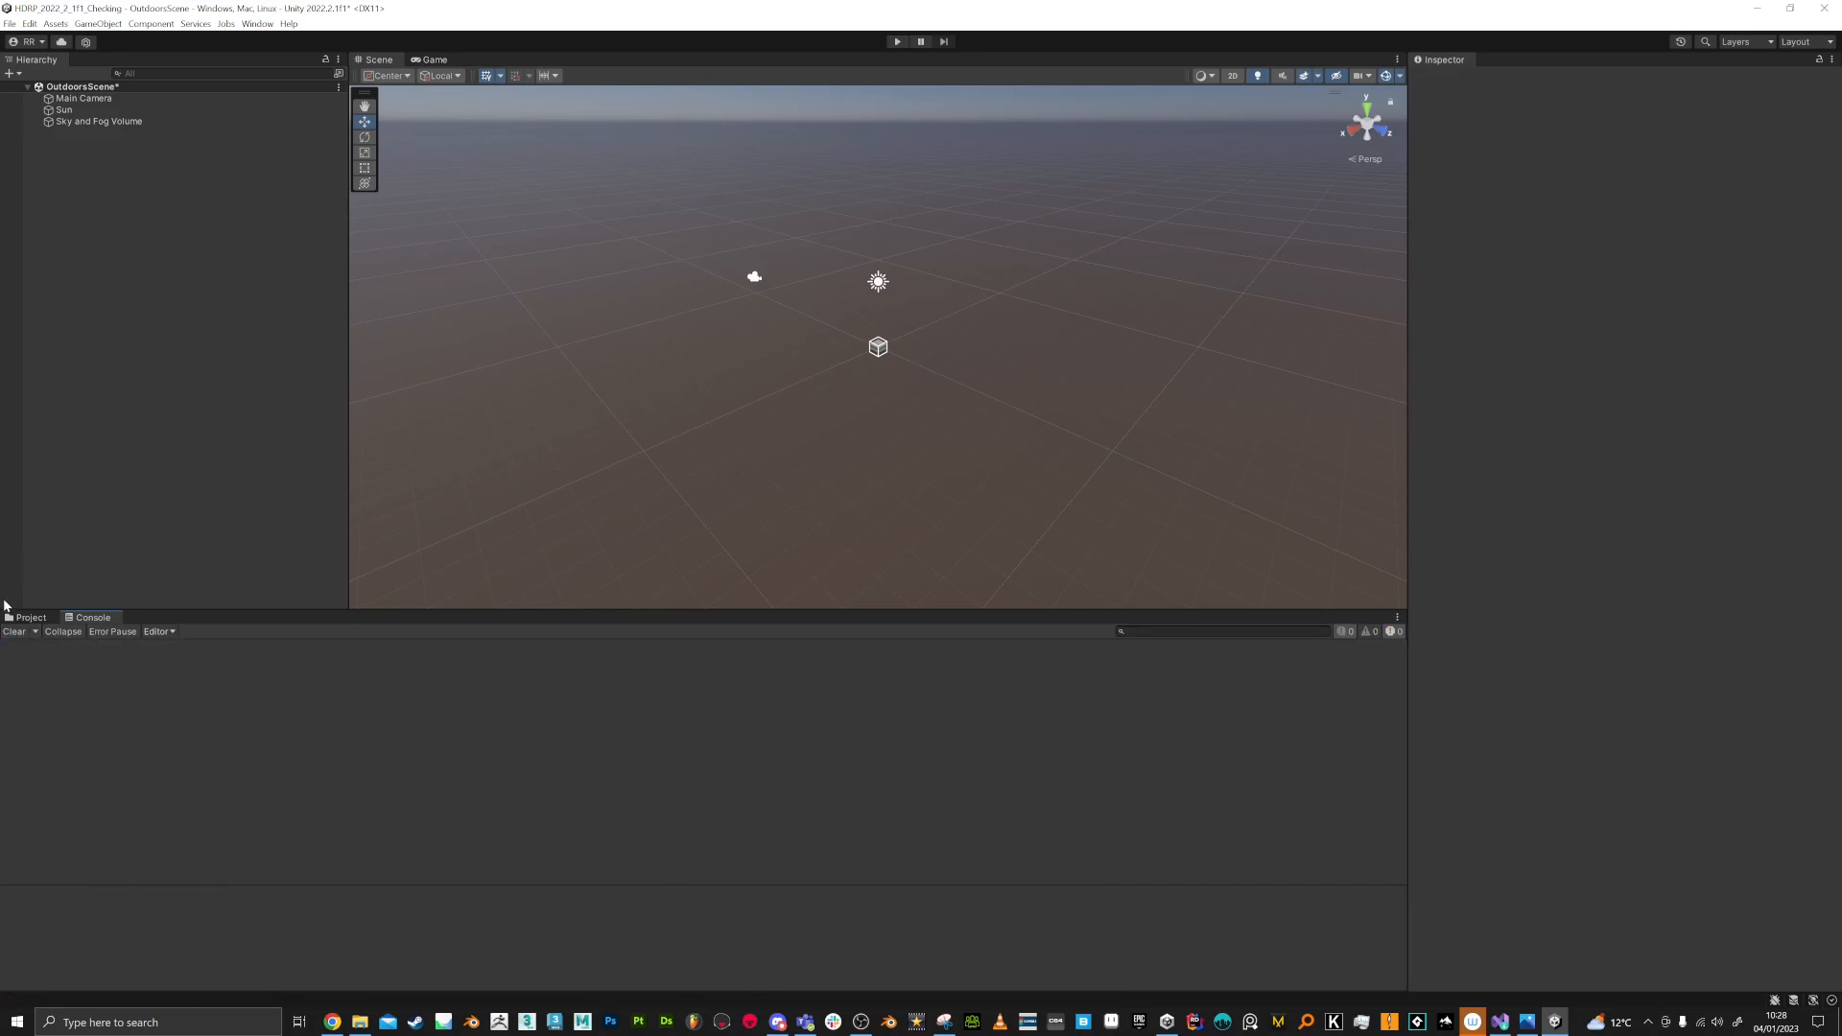
Step: Open BloodExampleScene from the Scenes folder of BloodDecalsAndEffectsHDRP without saving the changes to OutdoorsScene
left_click(29, 620)
left_click(86, 736)
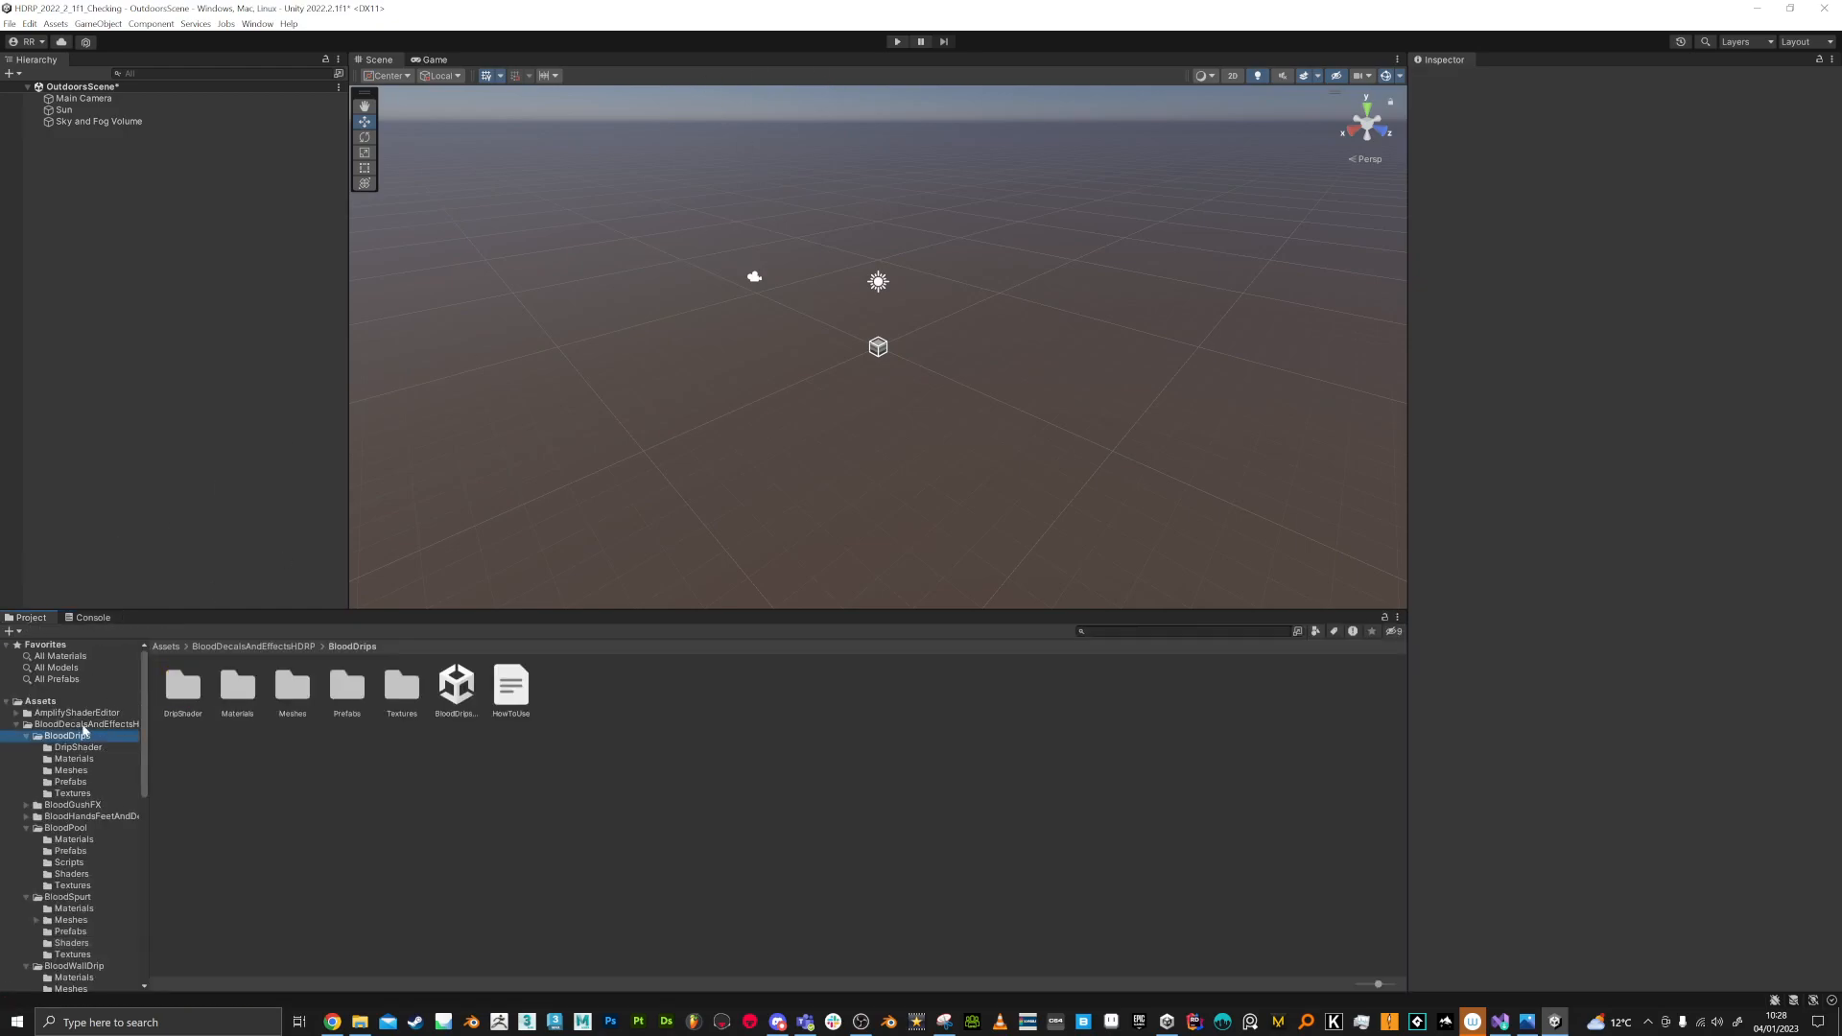
left_click(132, 725)
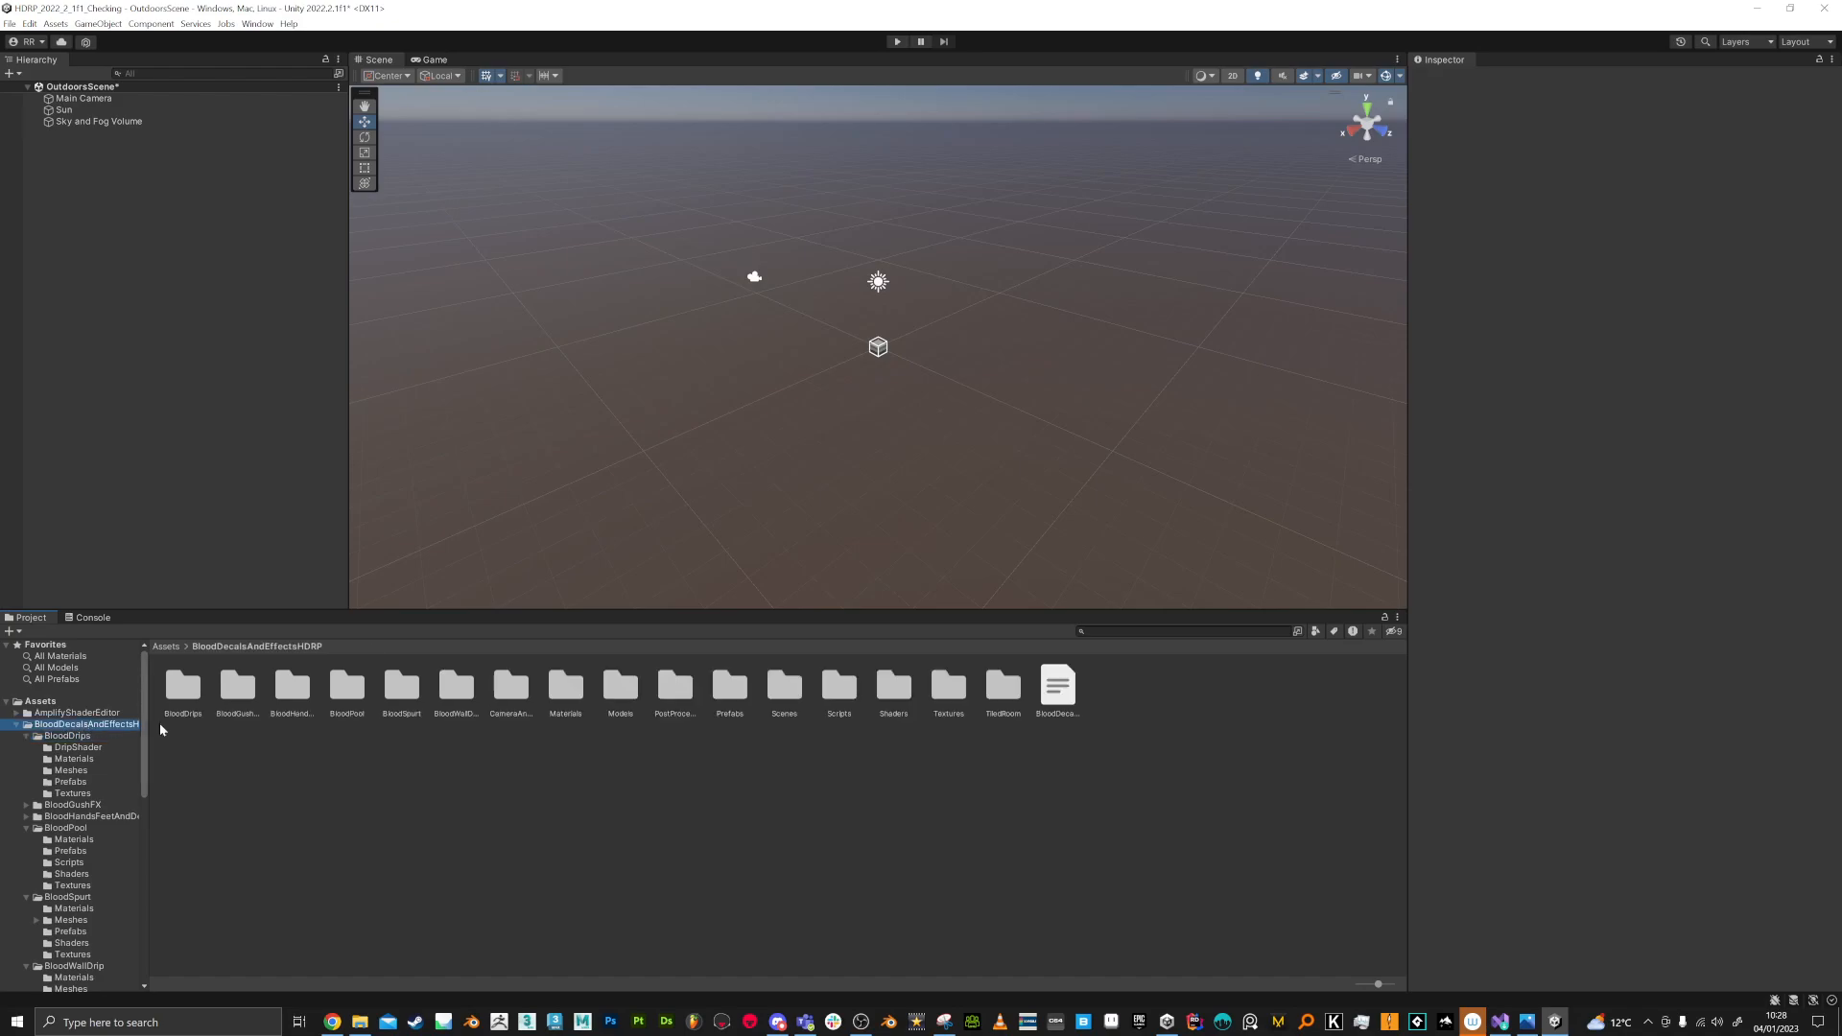
double_click(784, 688)
double_click(238, 689)
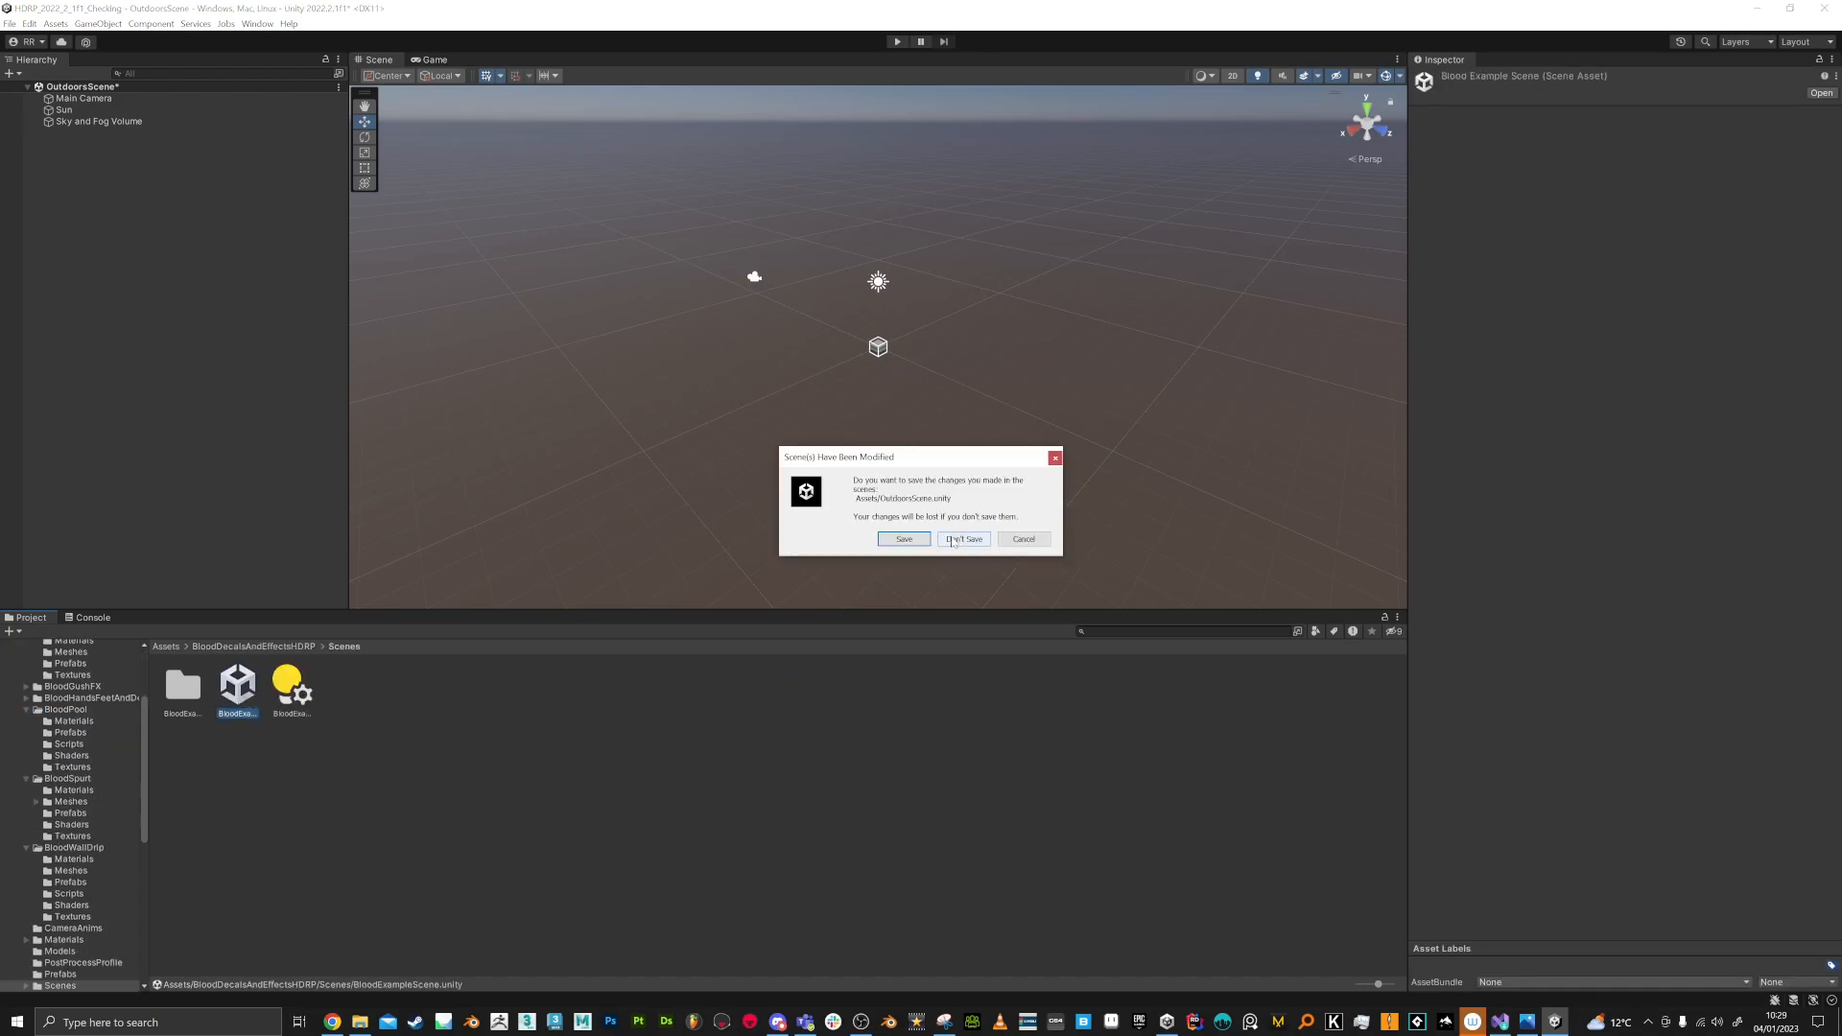
left_click(957, 539)
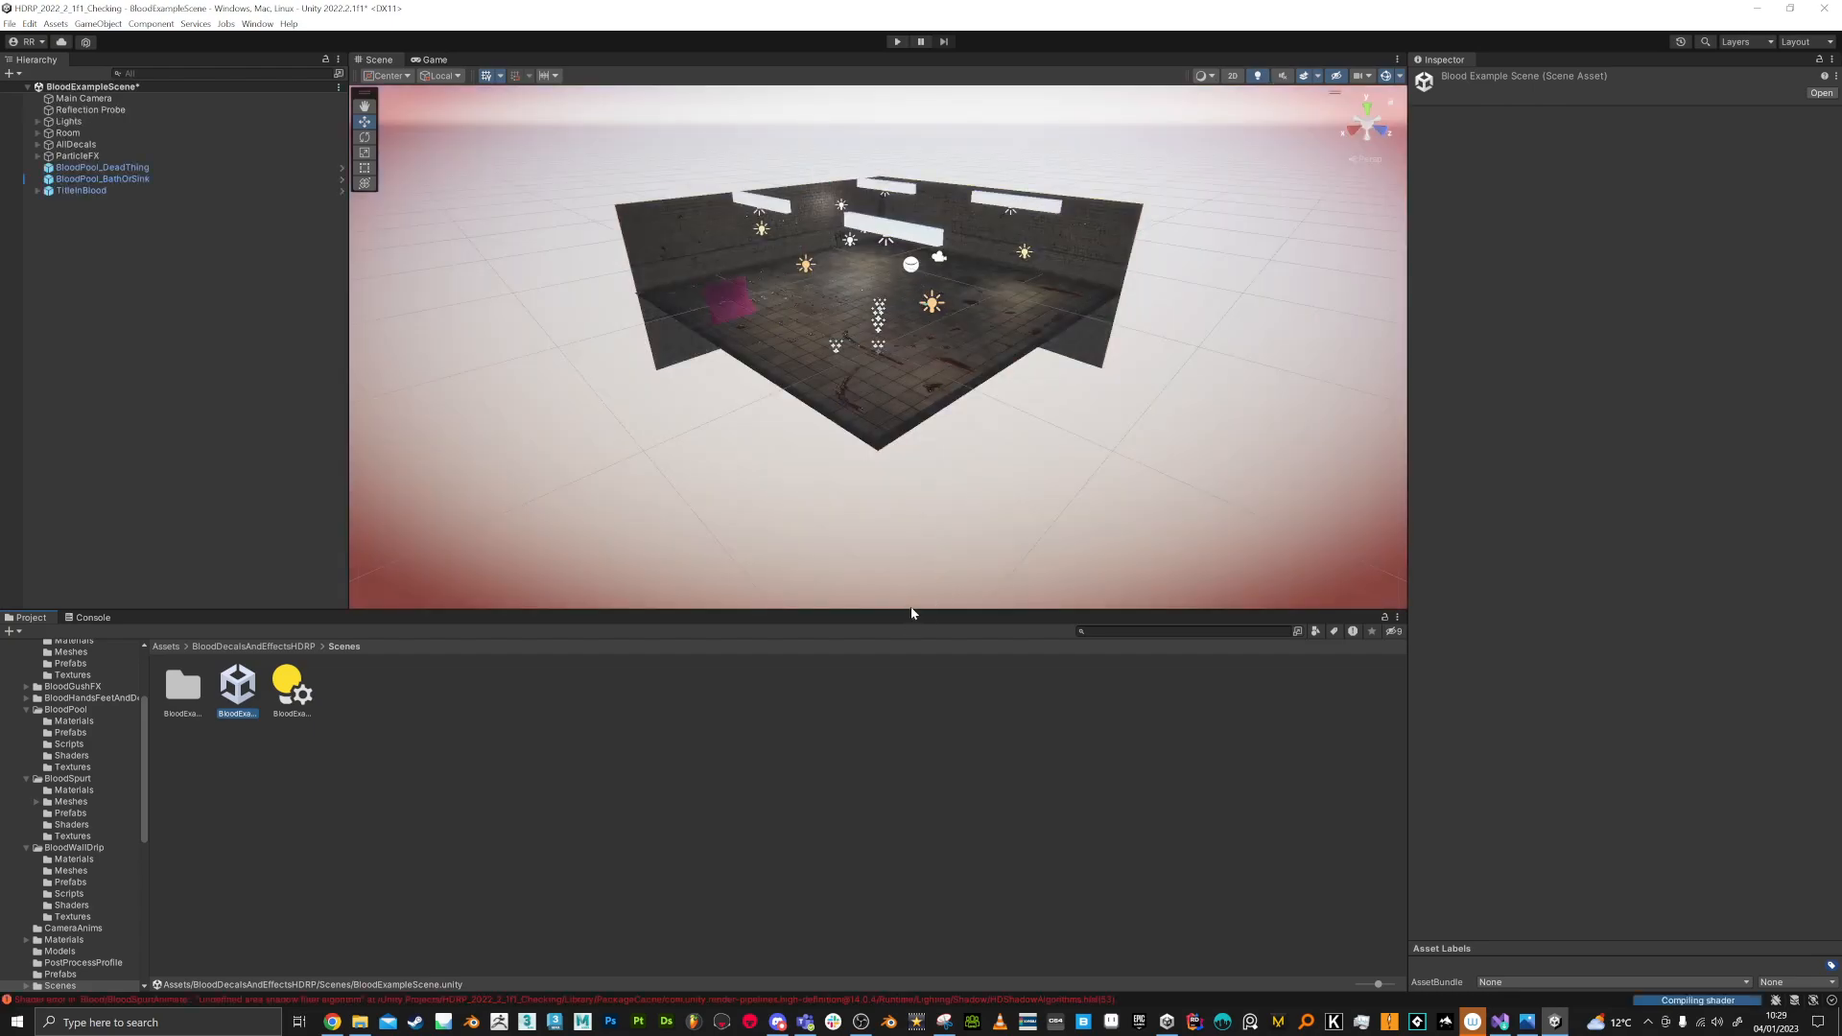
key("2")
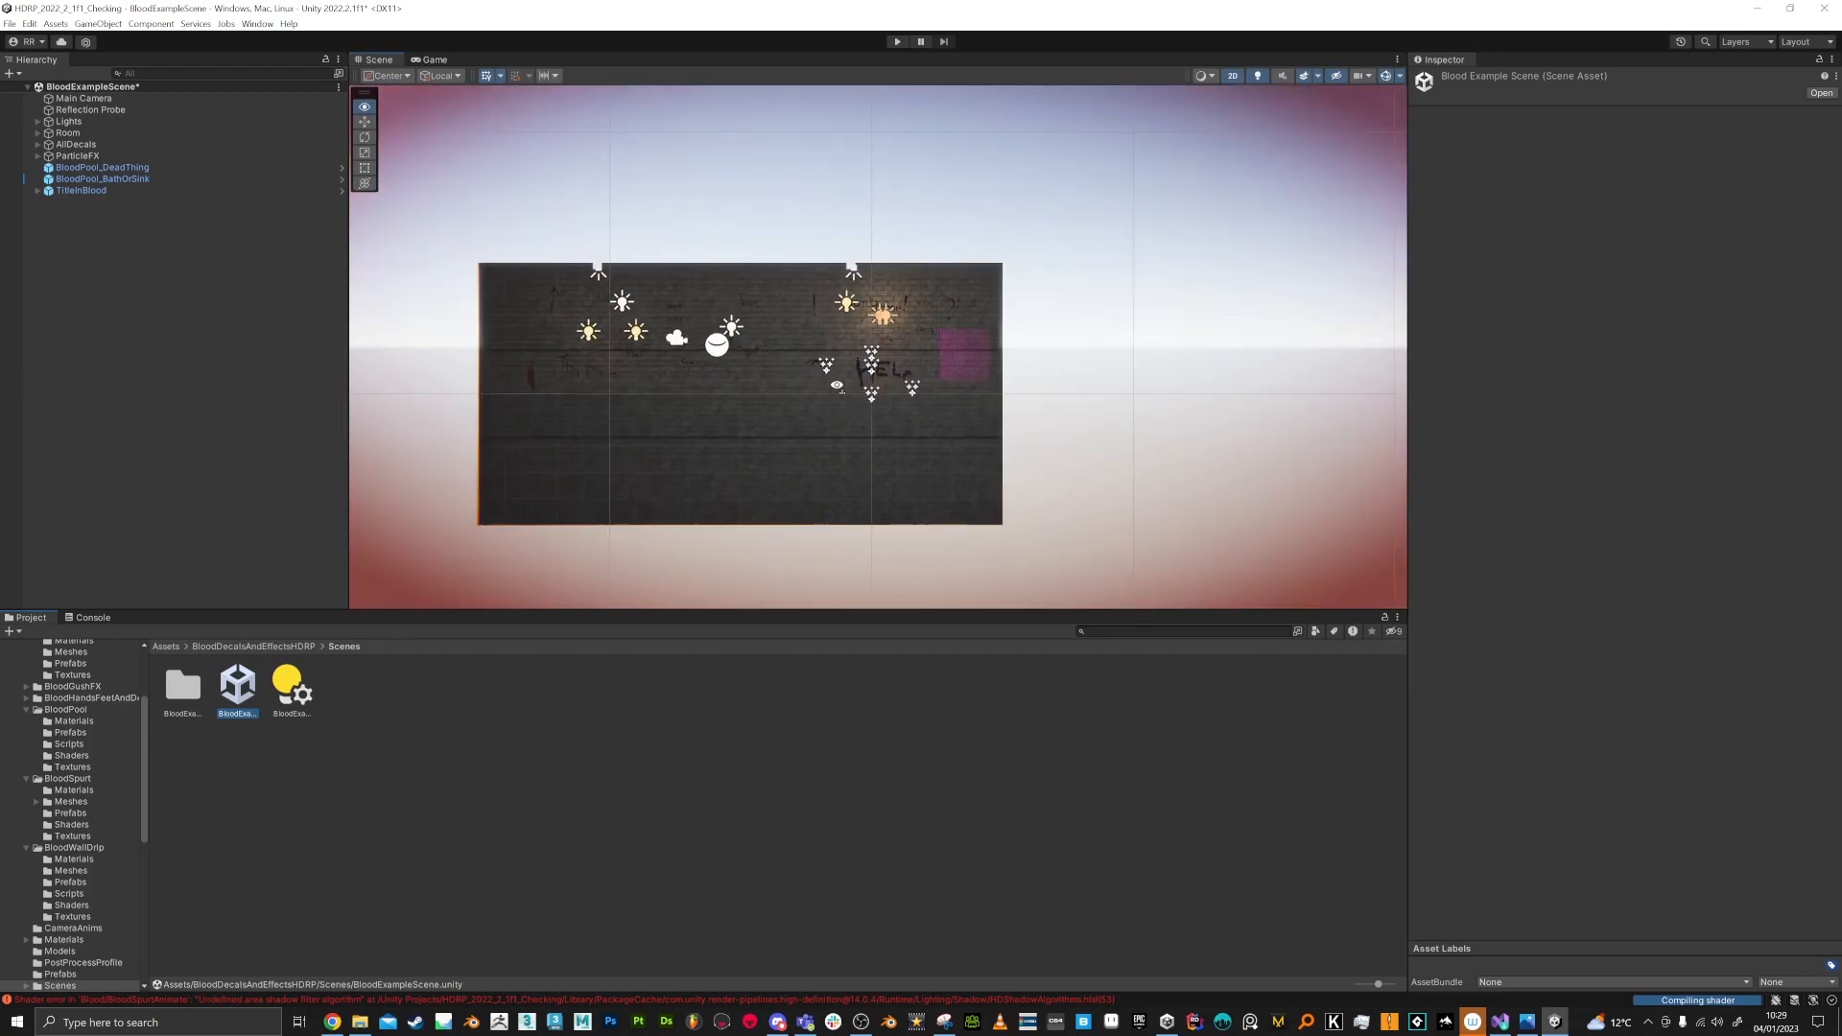
middle_click_drag(1056, 250, 1043, 299)
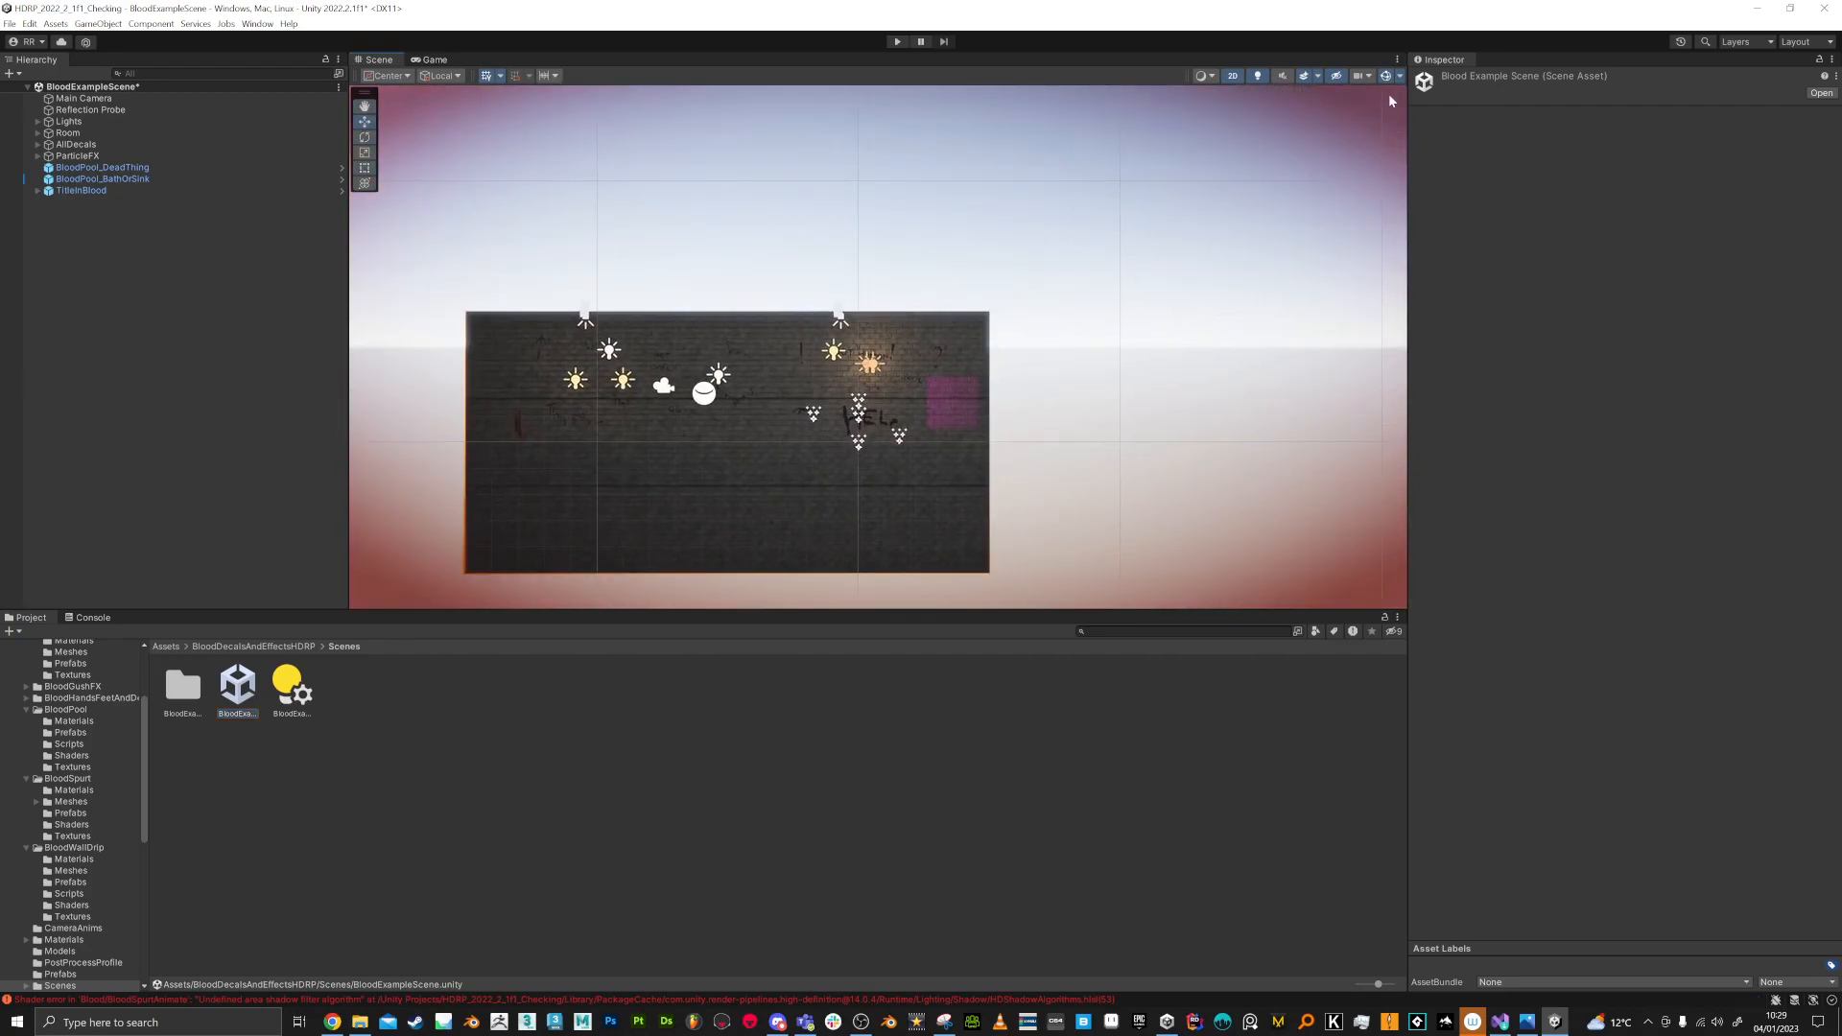
left_click(1232, 76)
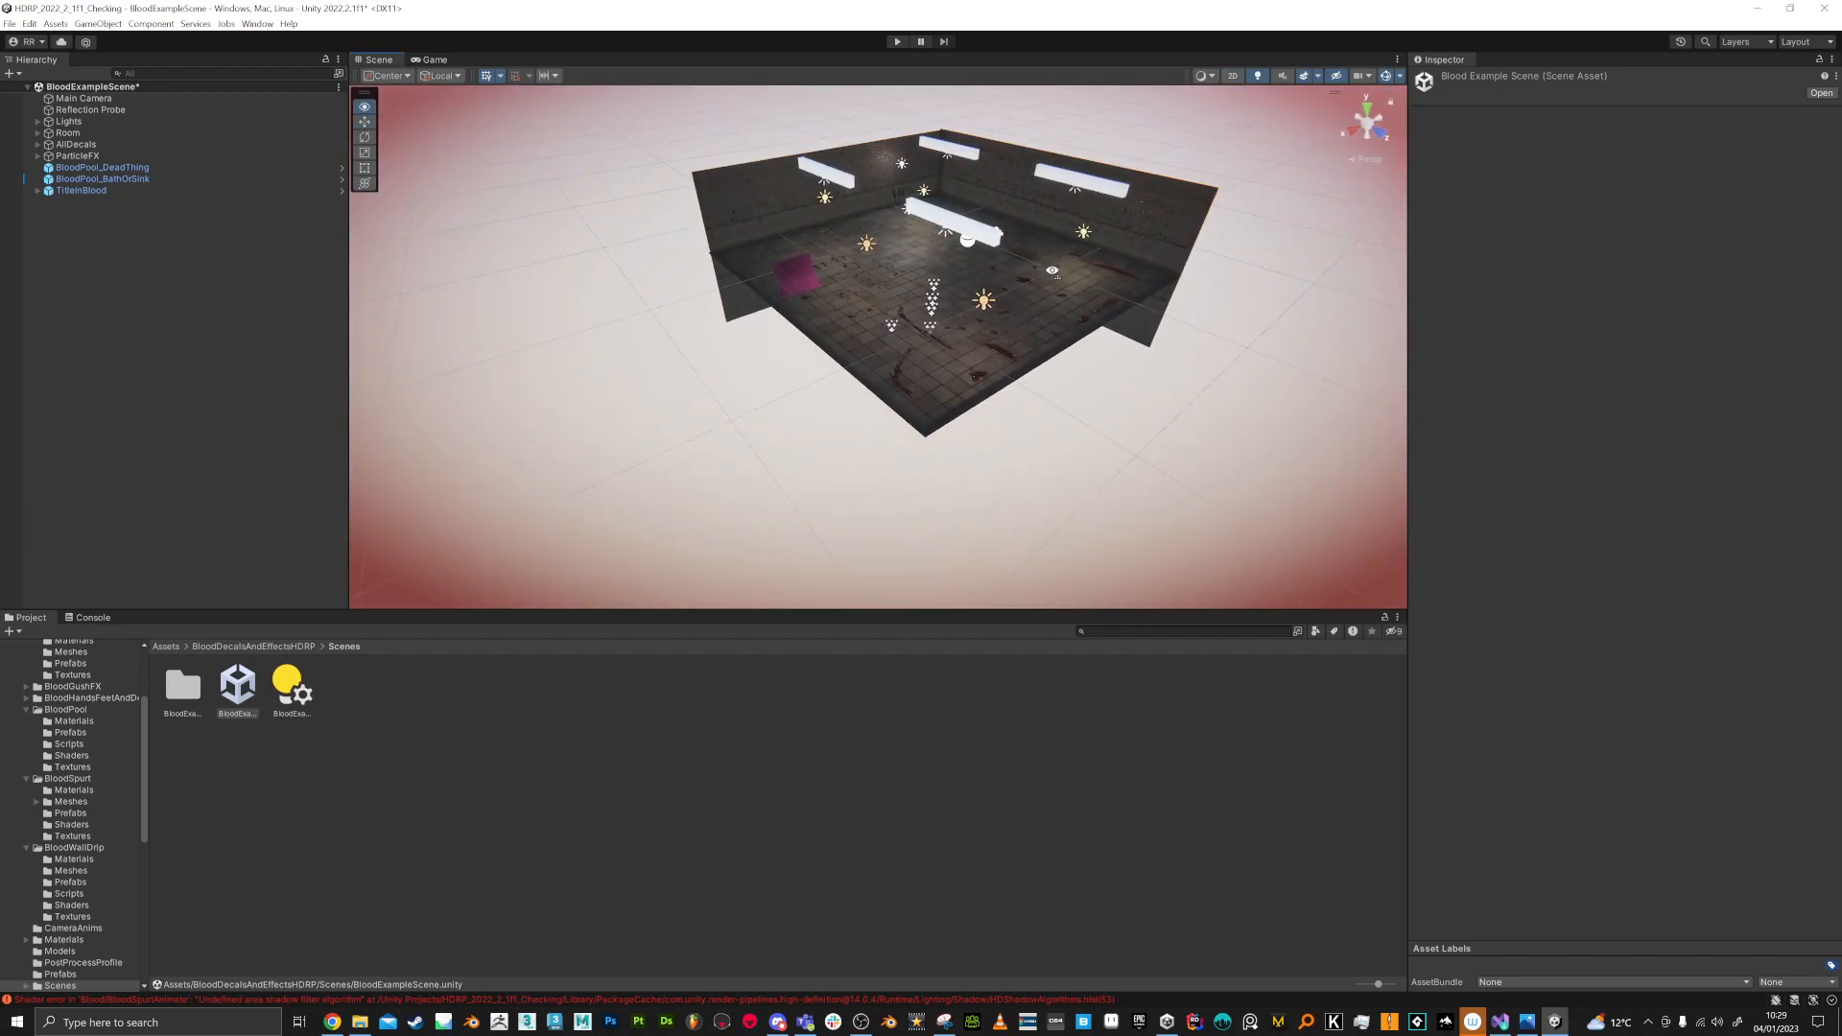
Step: Select the magenta BloodSpurtPlane in the room and open its material's BloodSpurtAnimate shader in the shader editor
key("w")
right_click_drag(1056, 259, 806, 206)
left_click(864, 239)
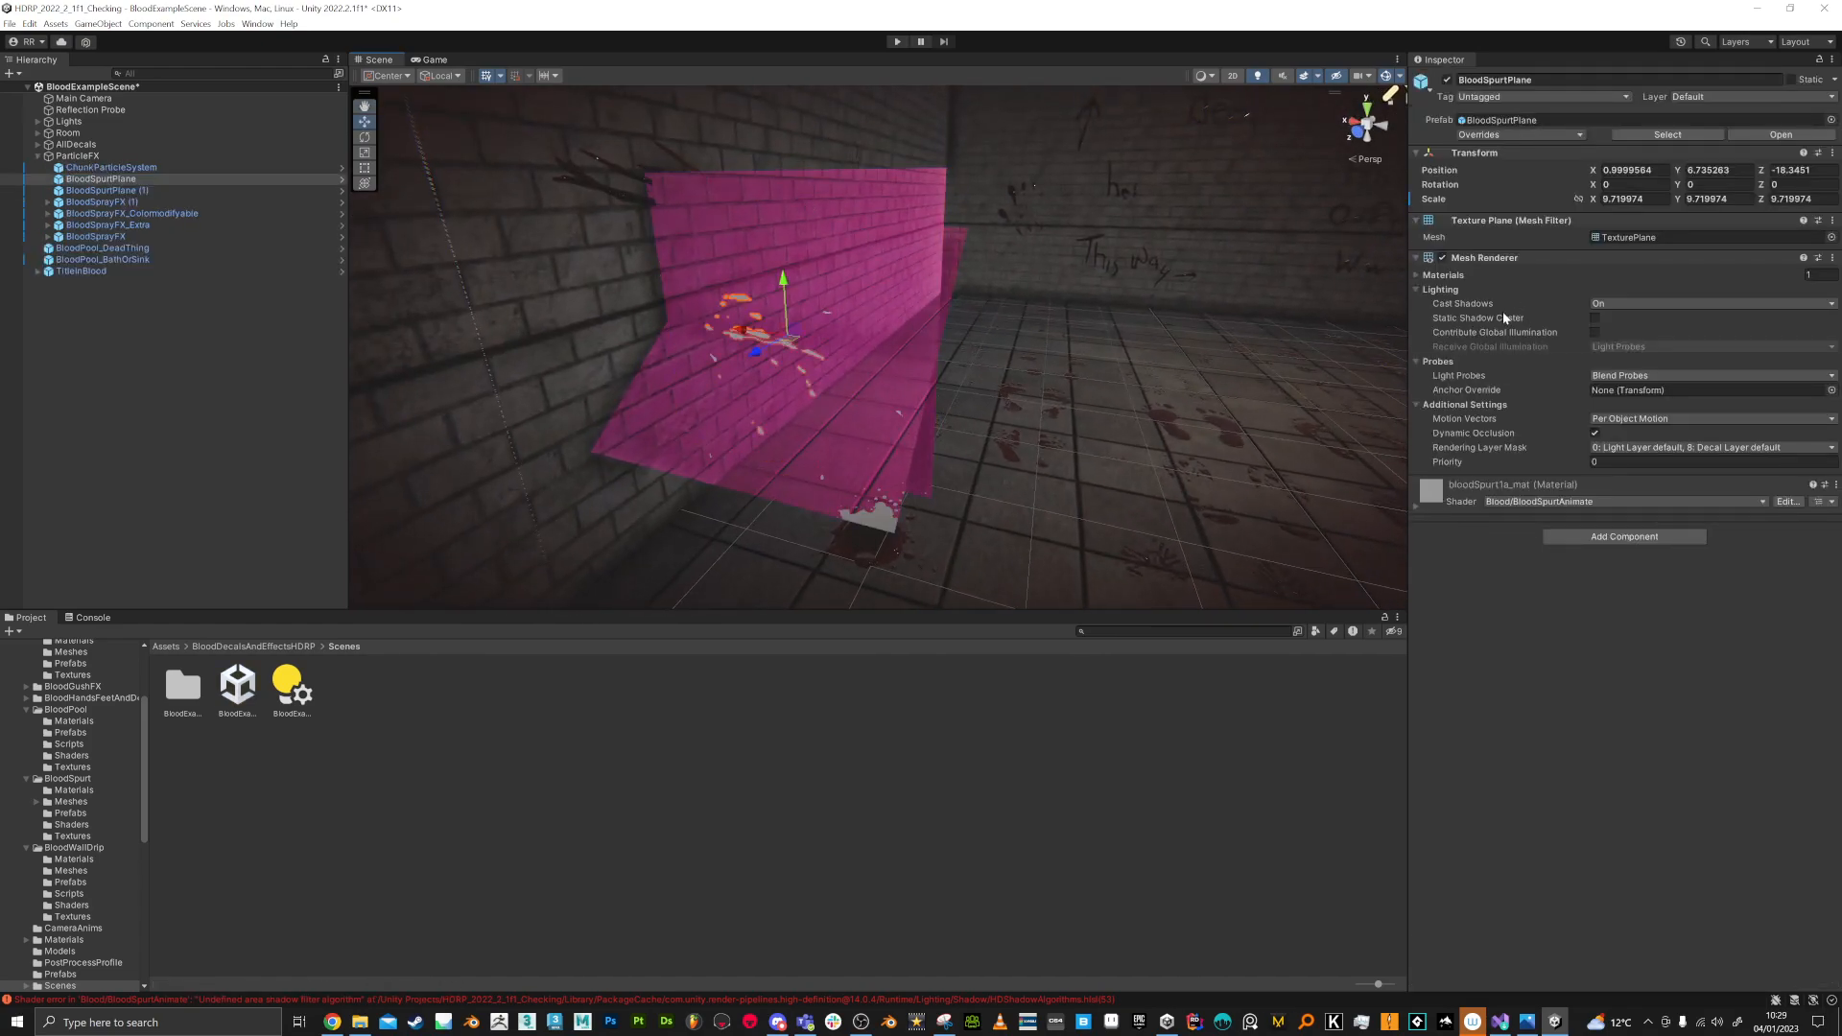
left_click(1828, 501)
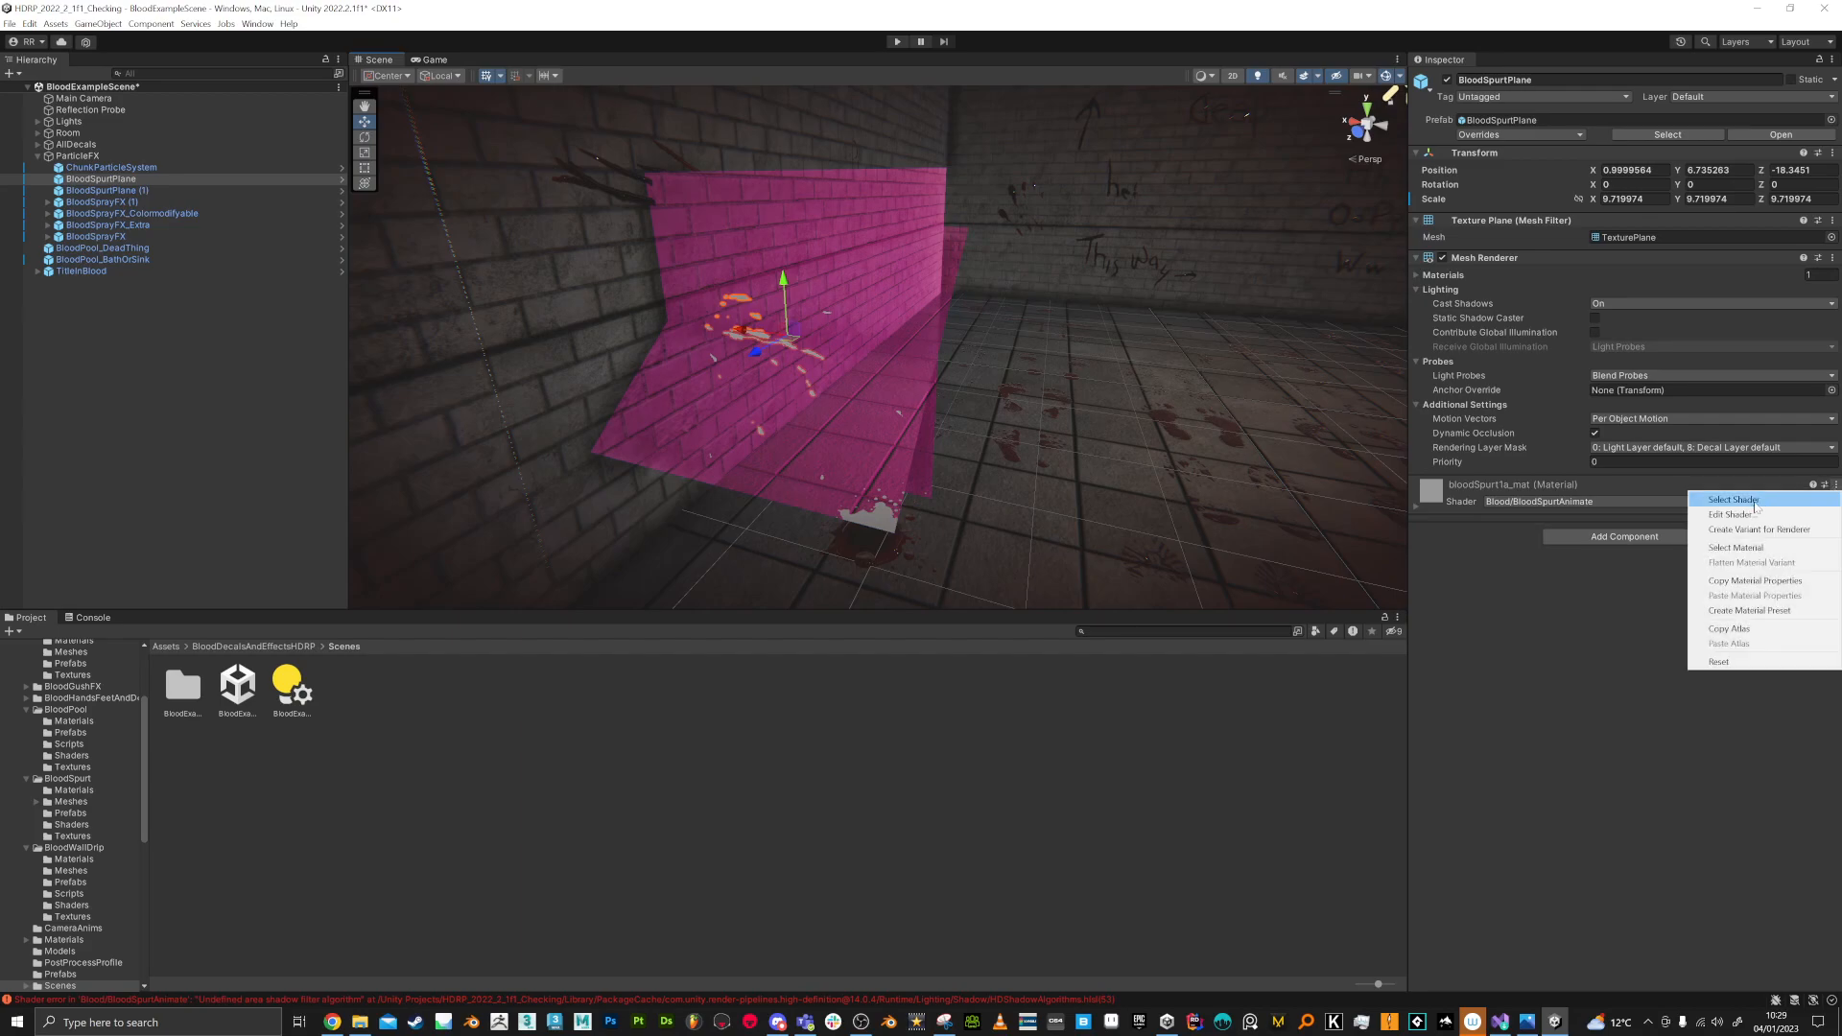
left_click(1756, 496)
left_click(1546, 338)
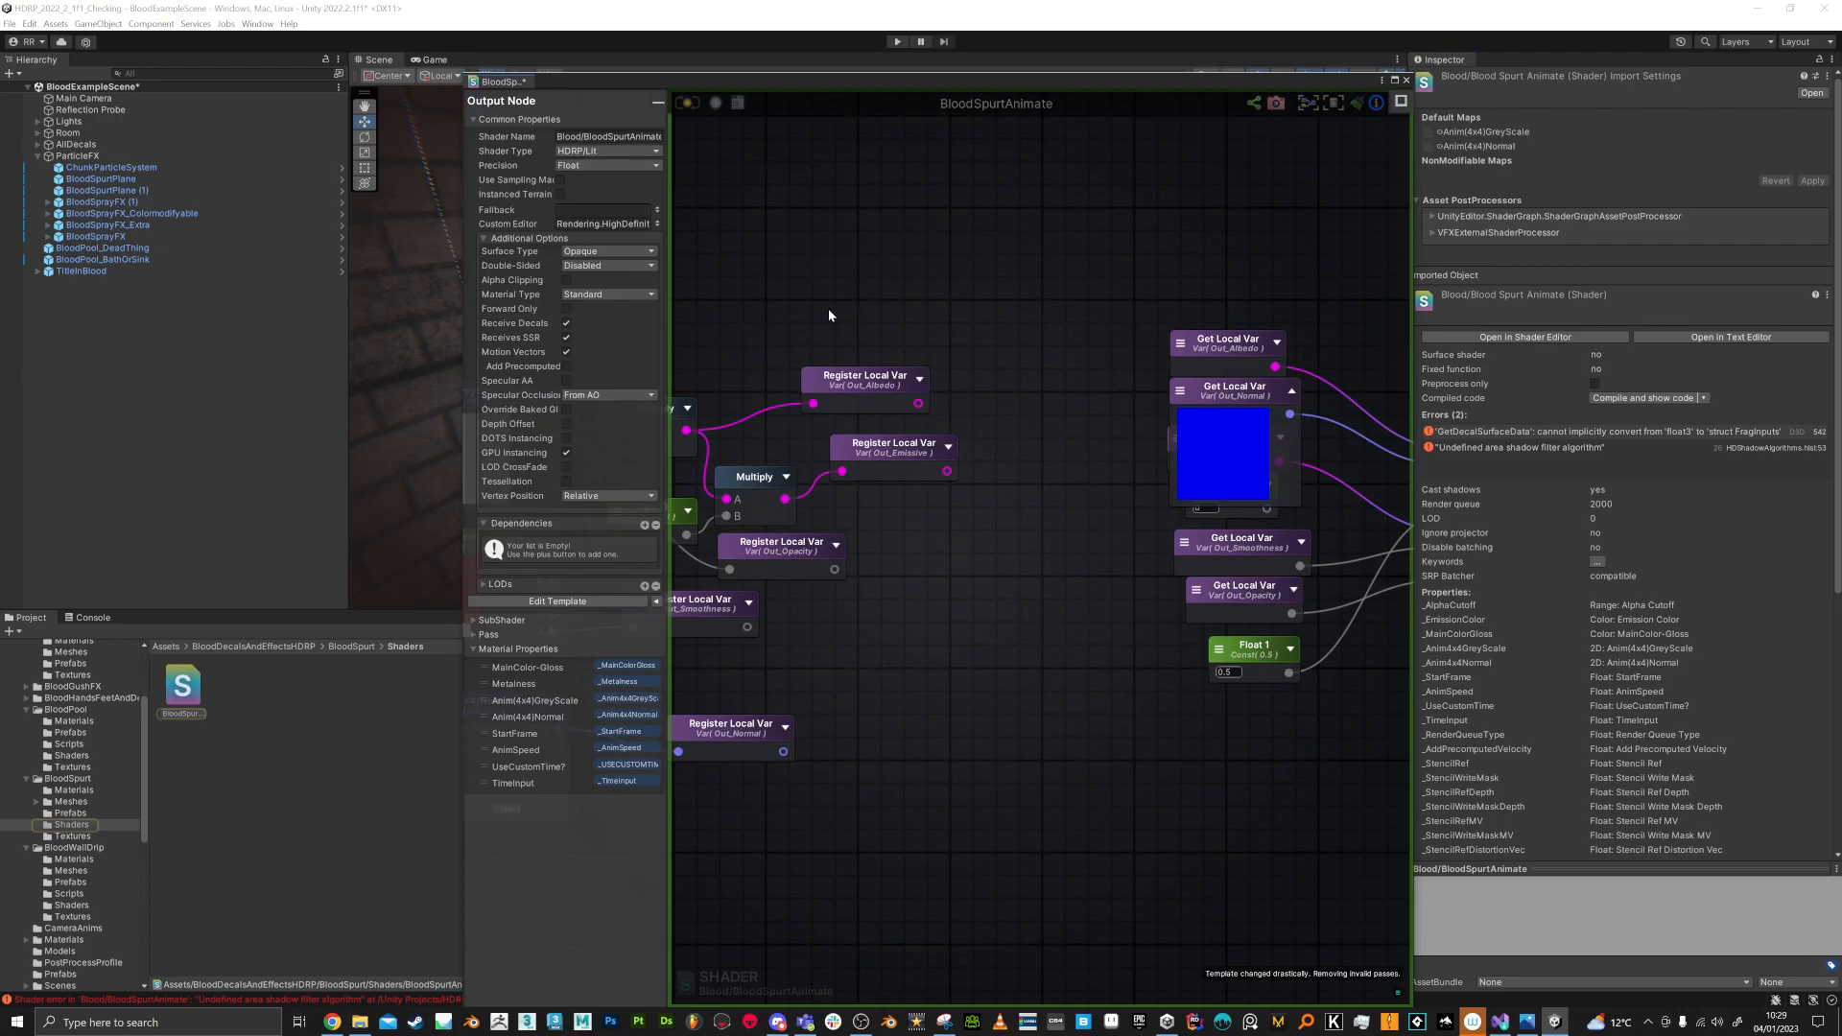
Step: Recompile the BloodSpurtAnimate shader, close its graph window, and enlarge the Scene view vertically
left_click(685, 103)
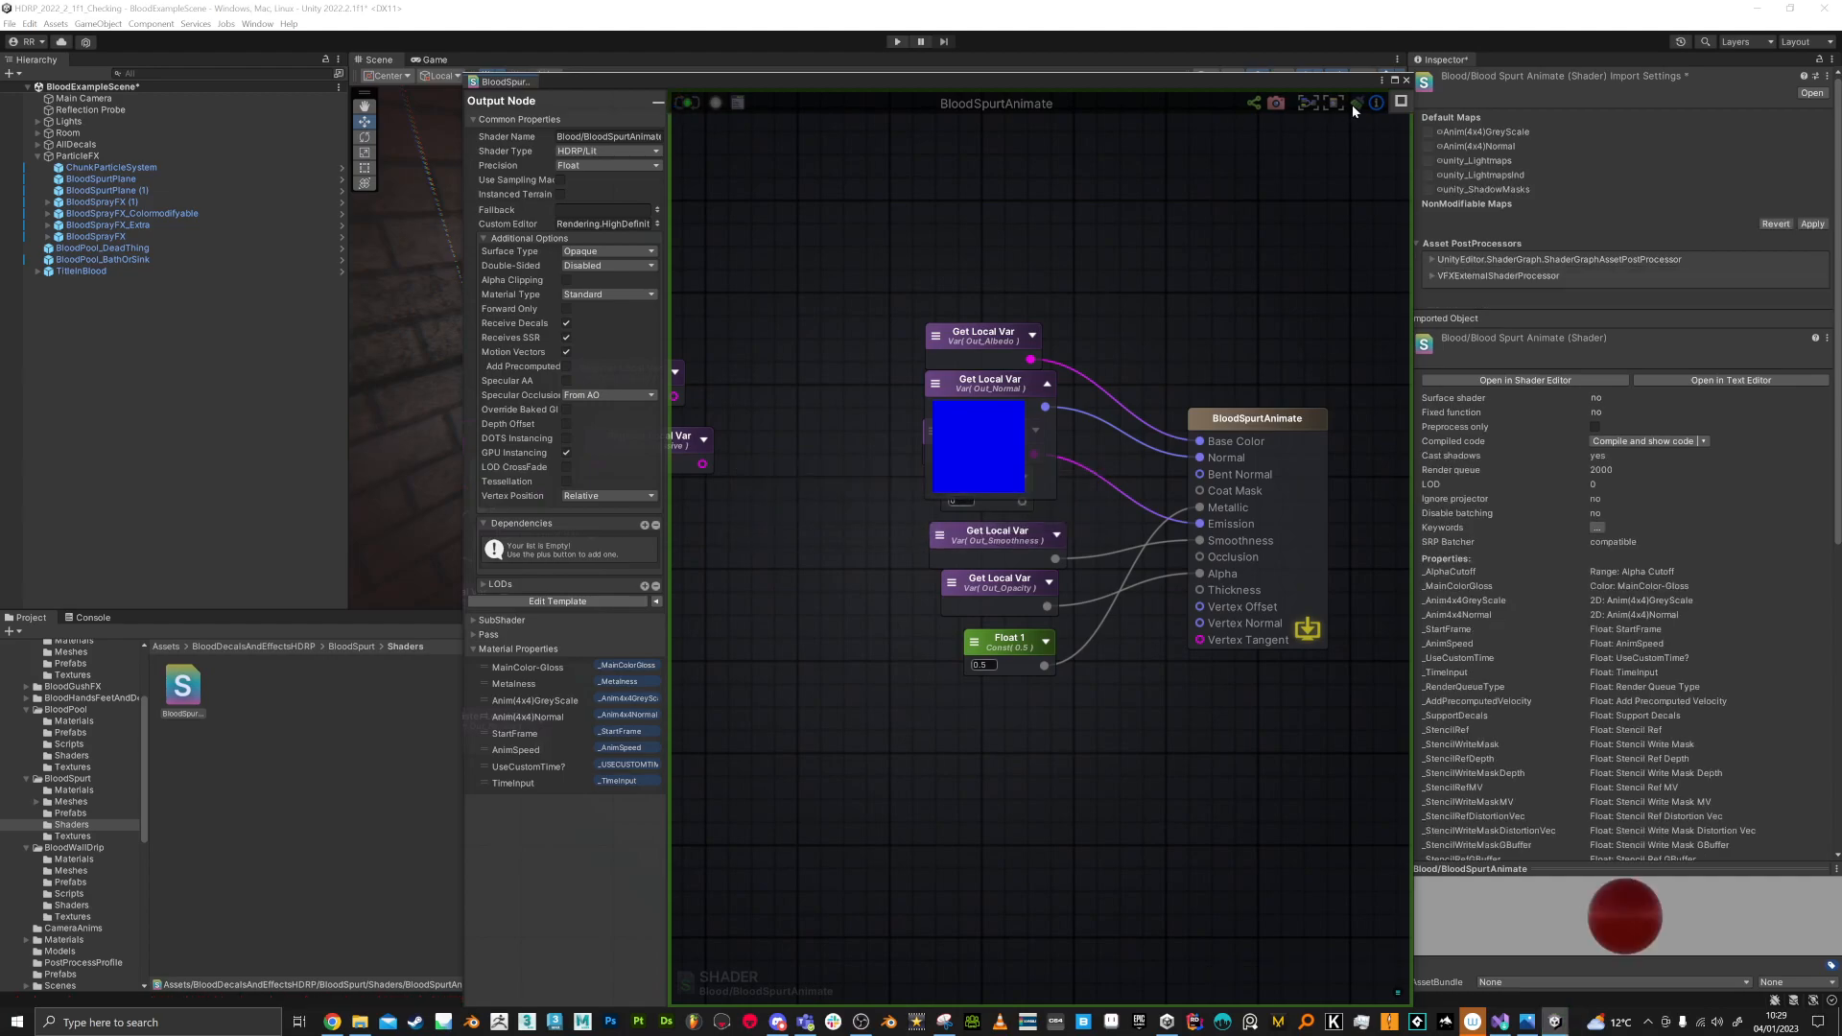
left_click(1407, 80)
right_click_drag(851, 414, 1397, 165)
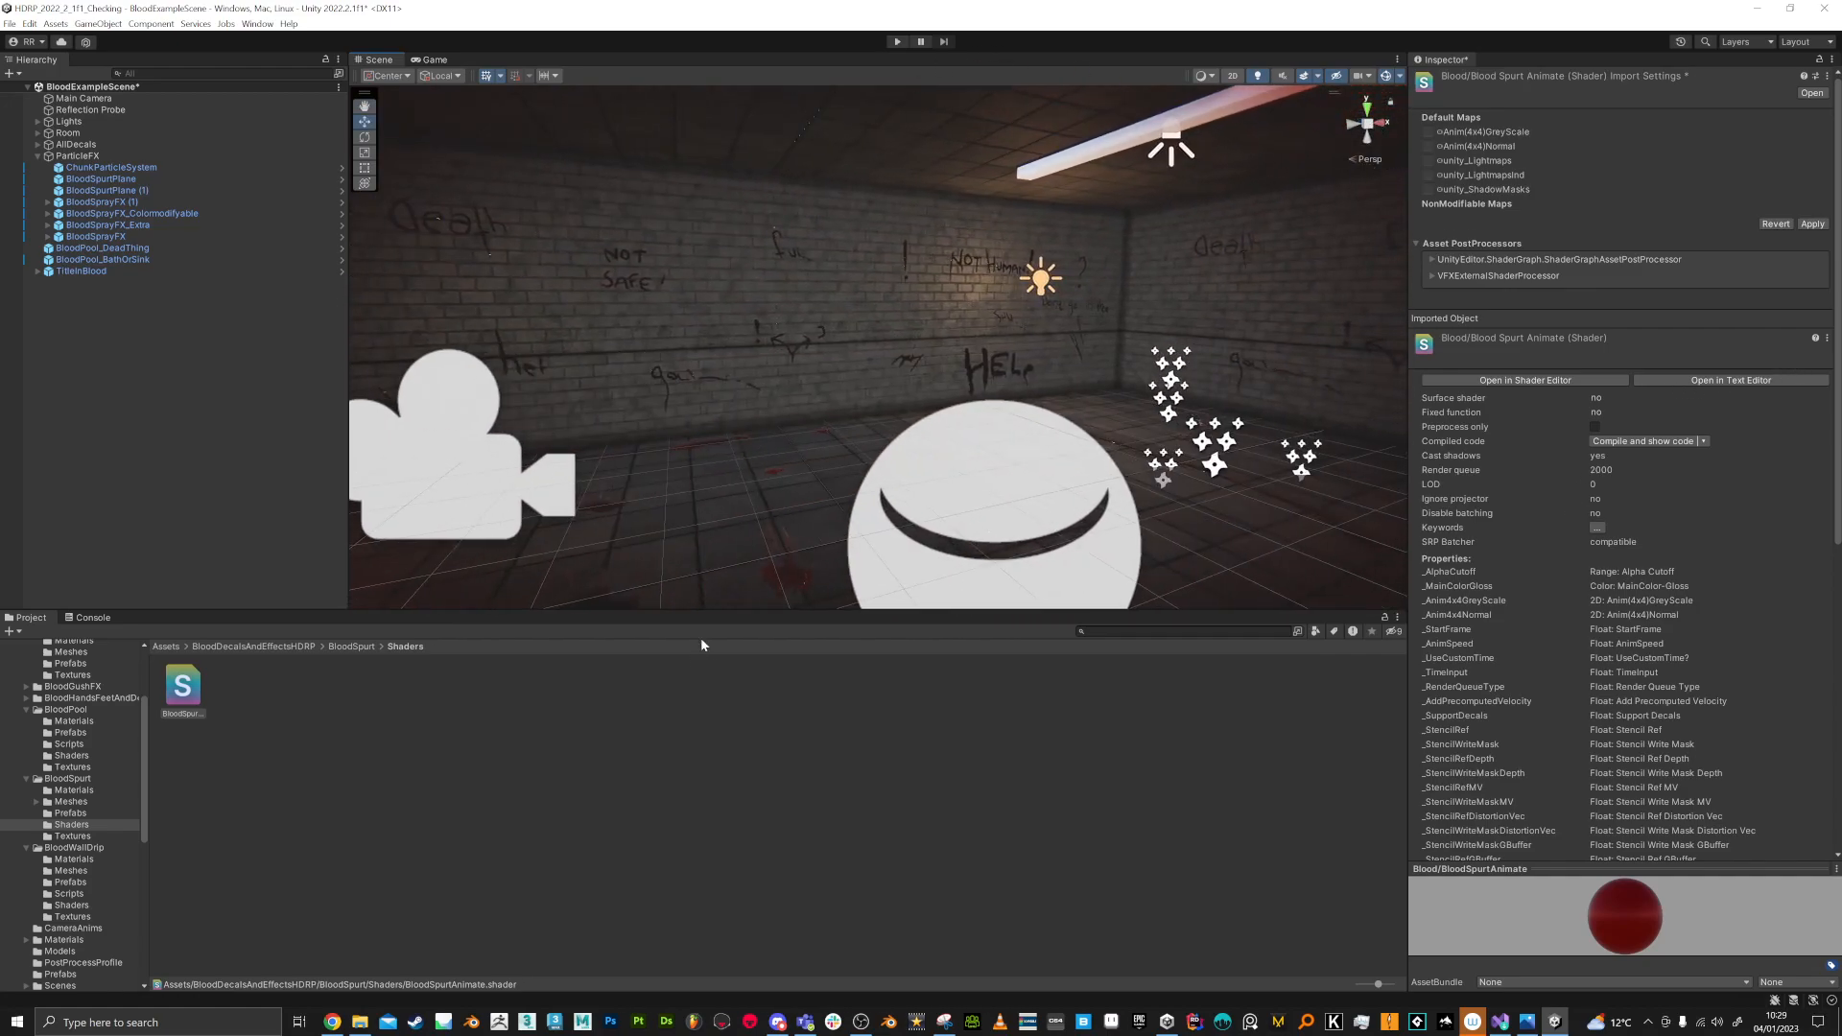
left_click_drag(706, 612, 706, 848)
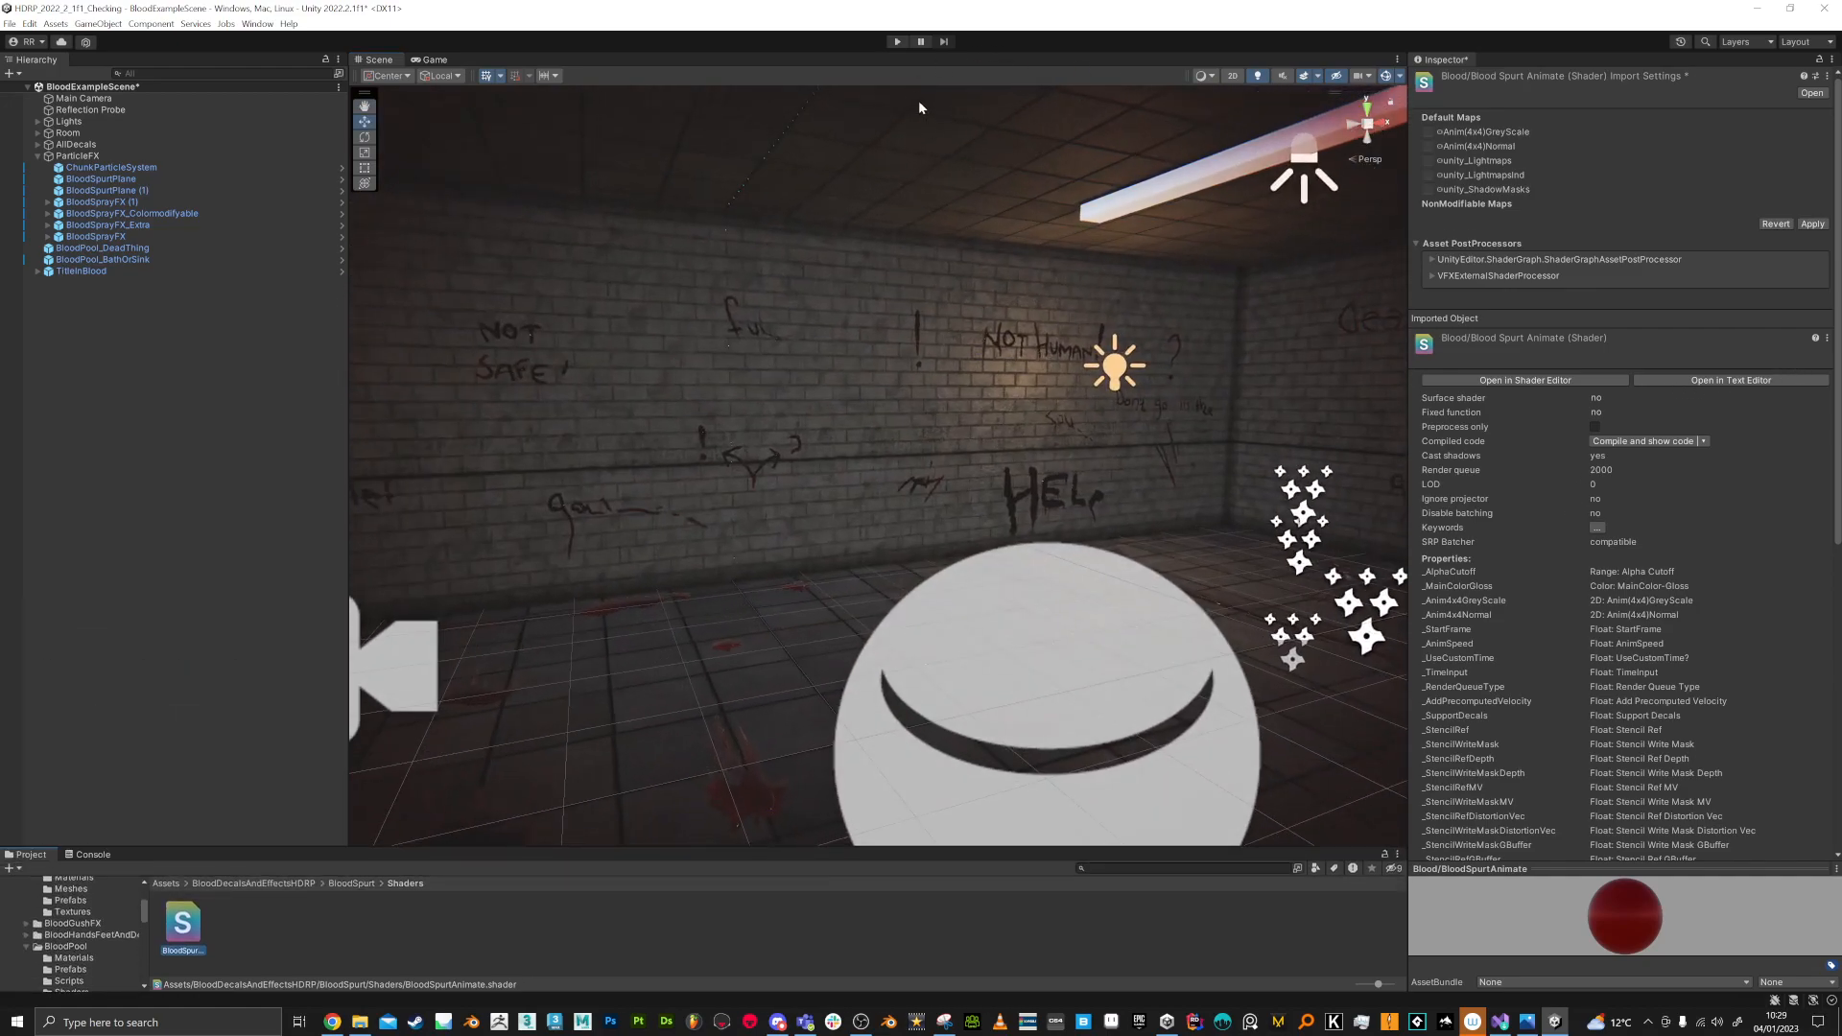
Step: Run the scene in Play mode, saving BloodSpurtAnimate's pending import settings, and return to the Scene view
left_click(898, 43)
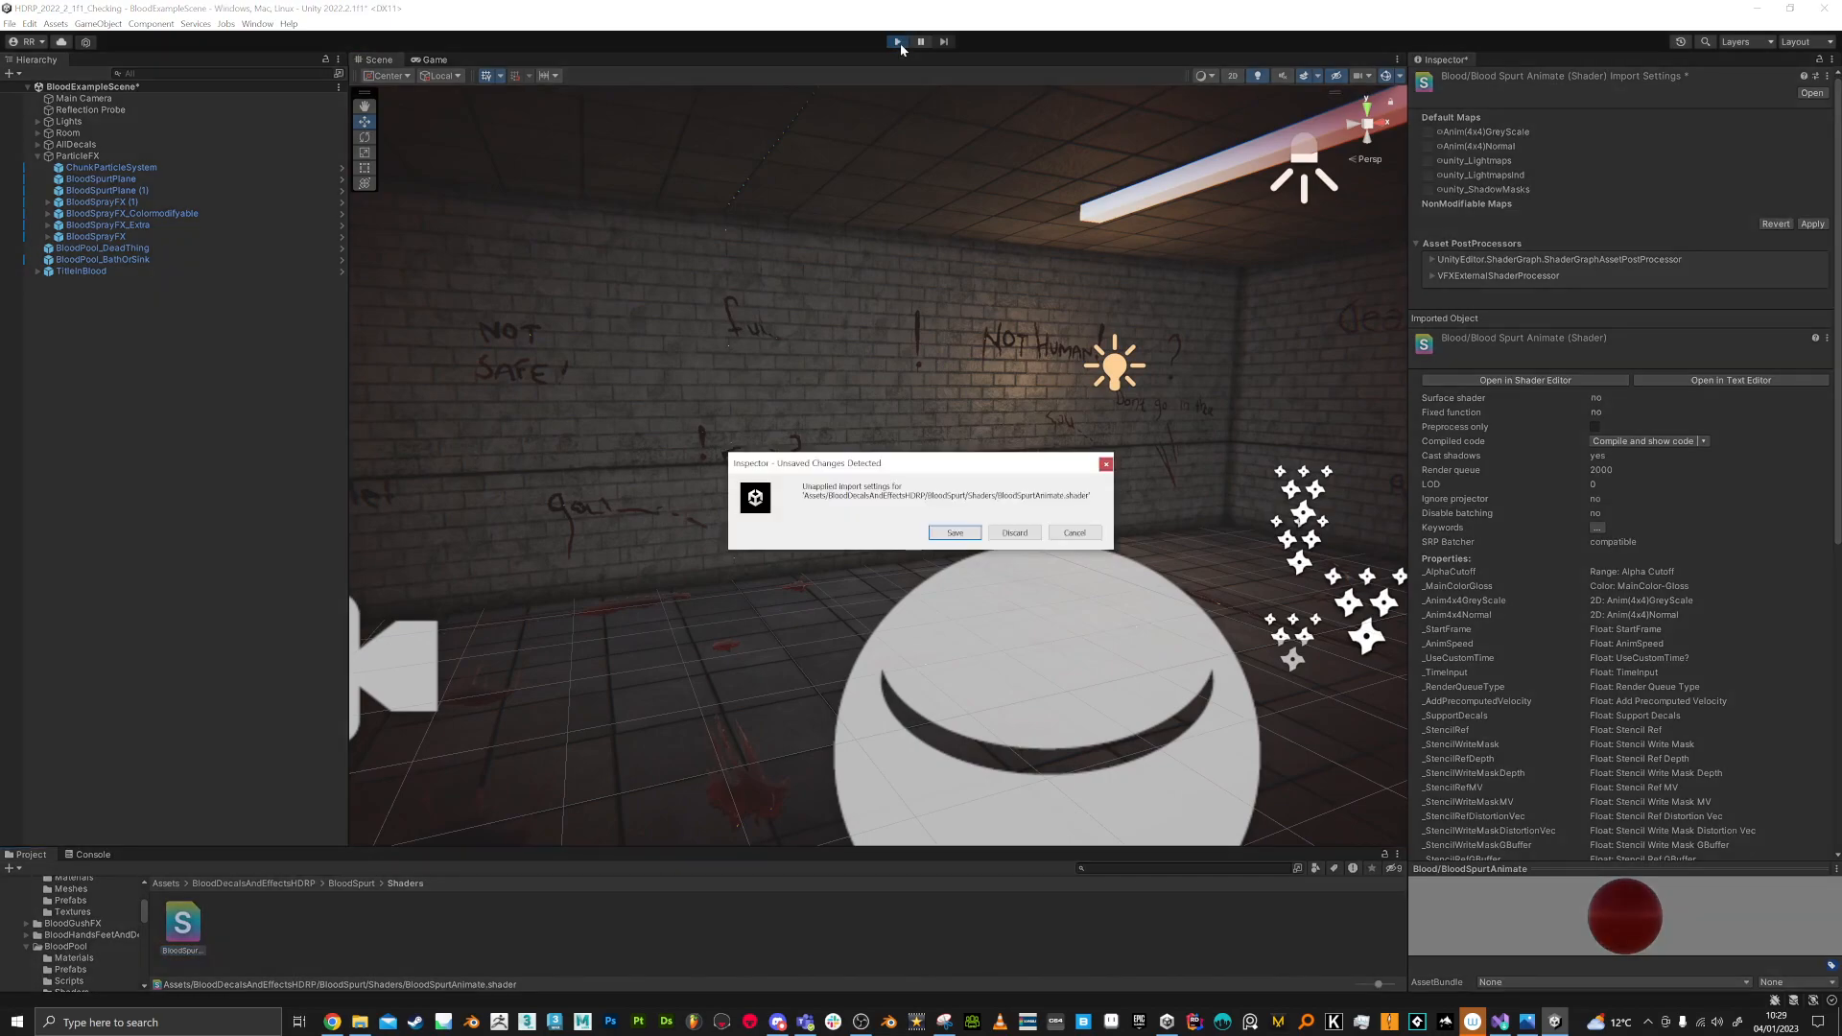
left_click(971, 533)
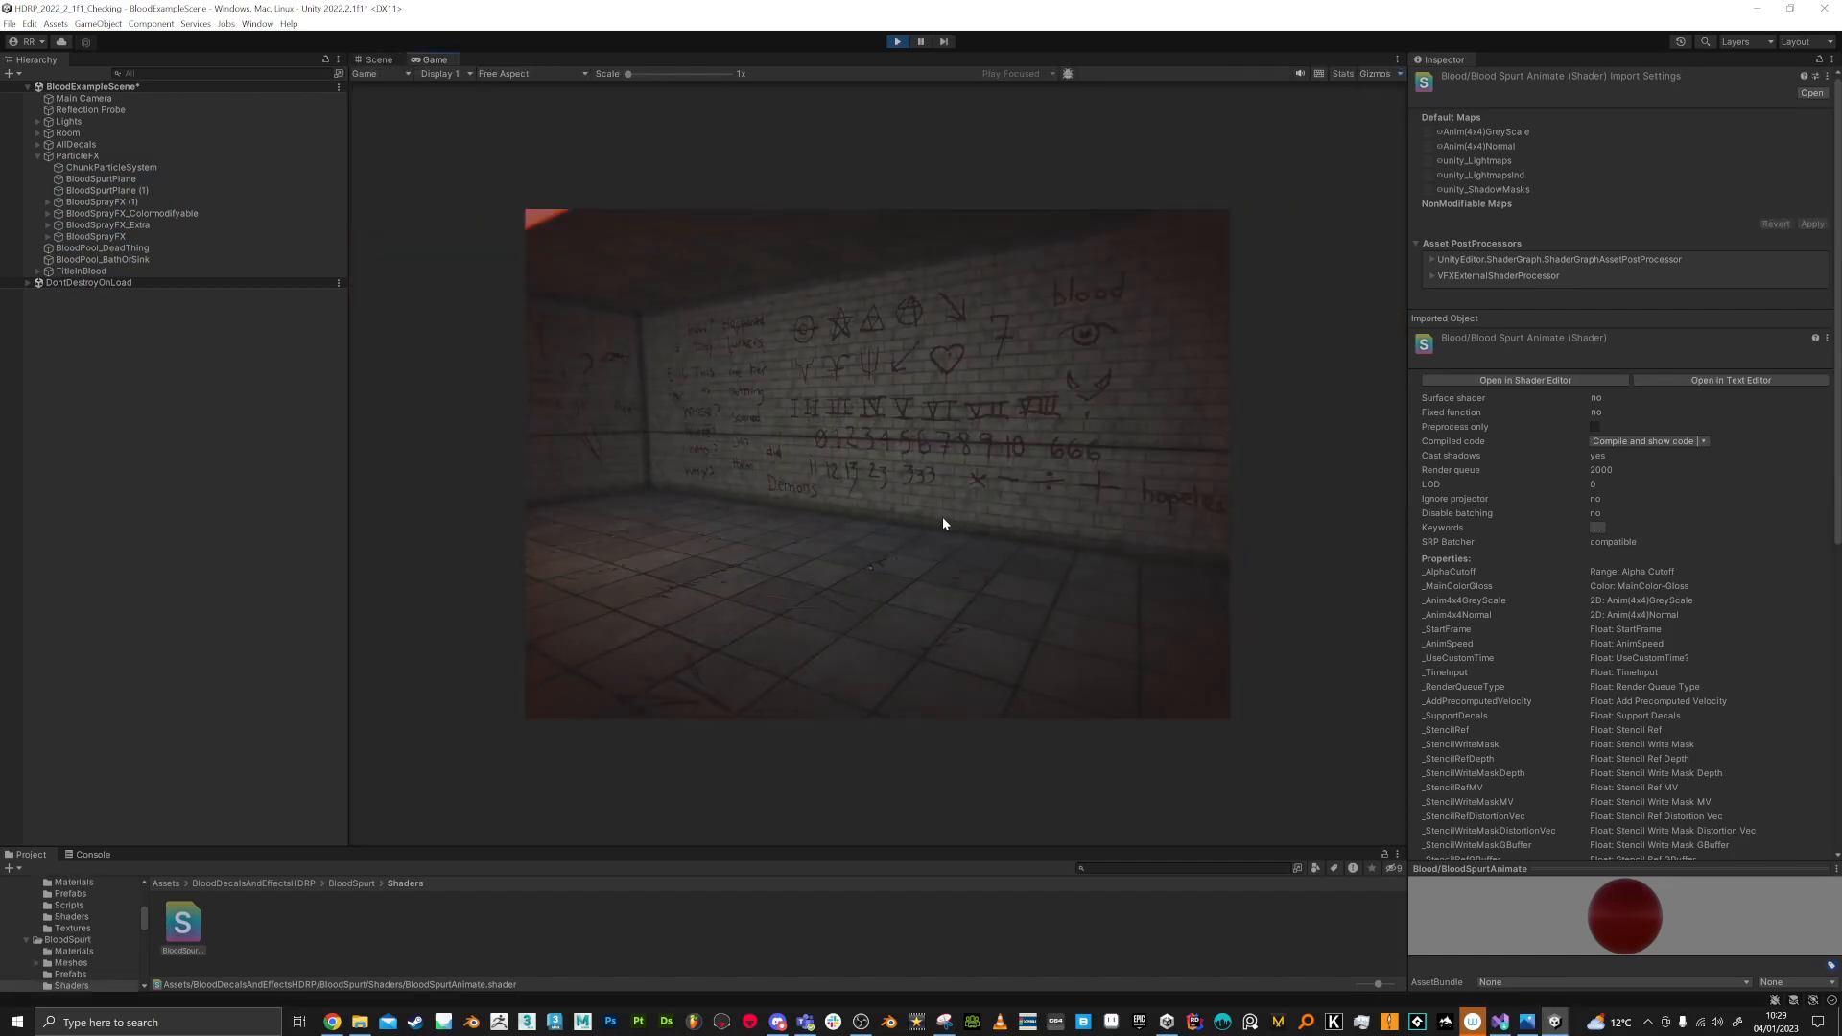
left_click(379, 61)
Step: Find the animated blood spurts by the wall, select BloodSpurtPlane (1), and expand its material properties
key("w")
right_click_drag(1134, 516, 1442, 480)
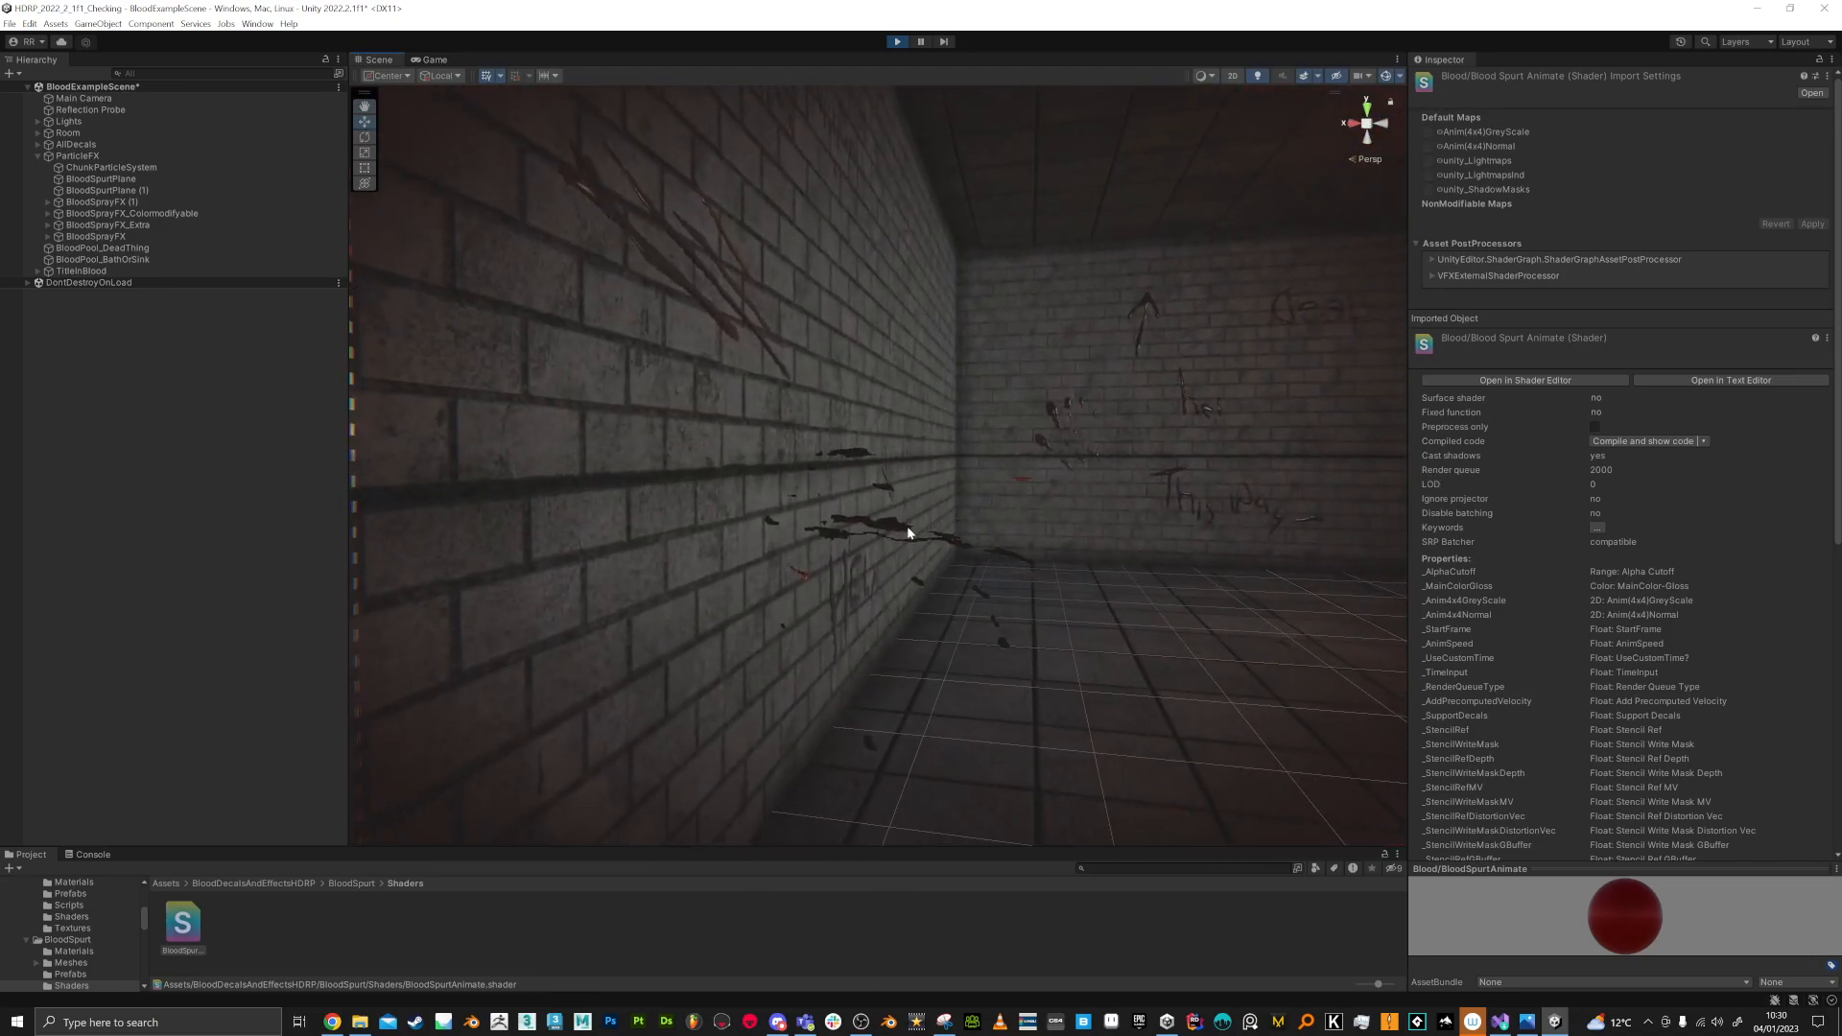
left_click(896, 526)
key("d")
right_click_drag(1023, 552, 1026, 555)
left_click(1417, 472)
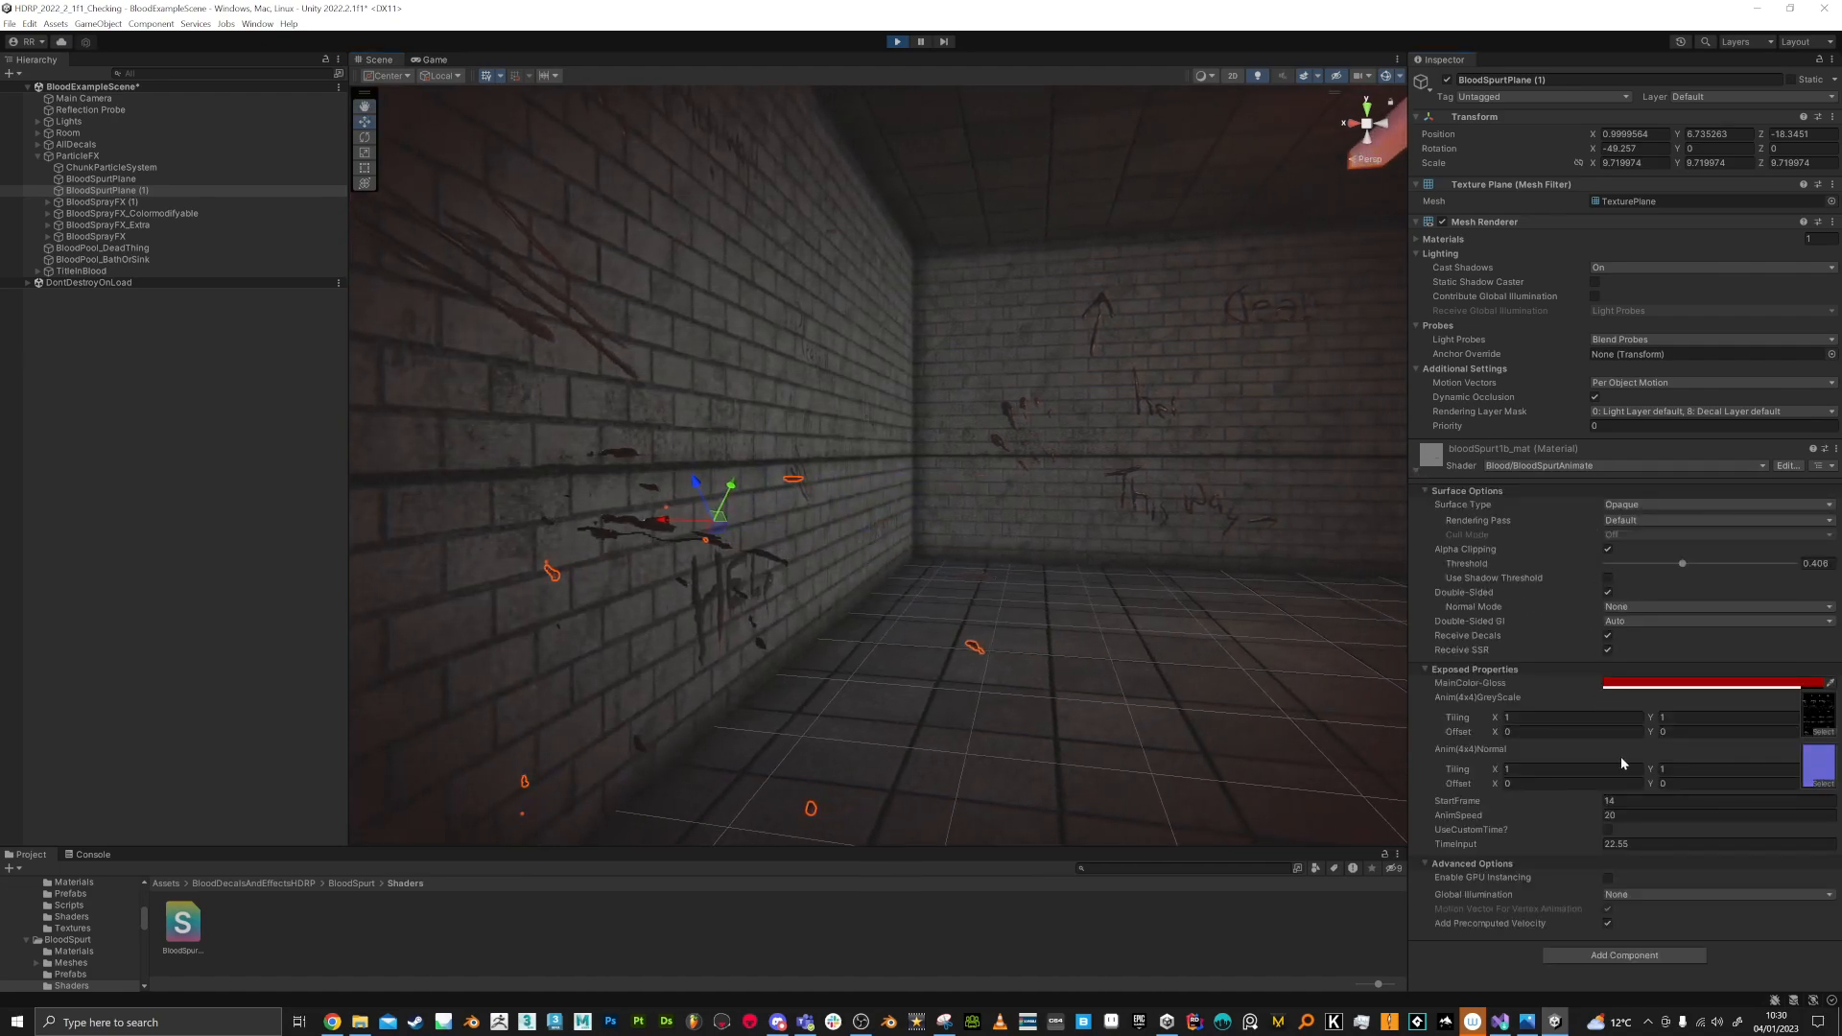
Step: Set the blood spurt material's StartFrame to 0 and AnimSpeed to 1
left_click(1609, 831)
left_click(1599, 803)
type("0")
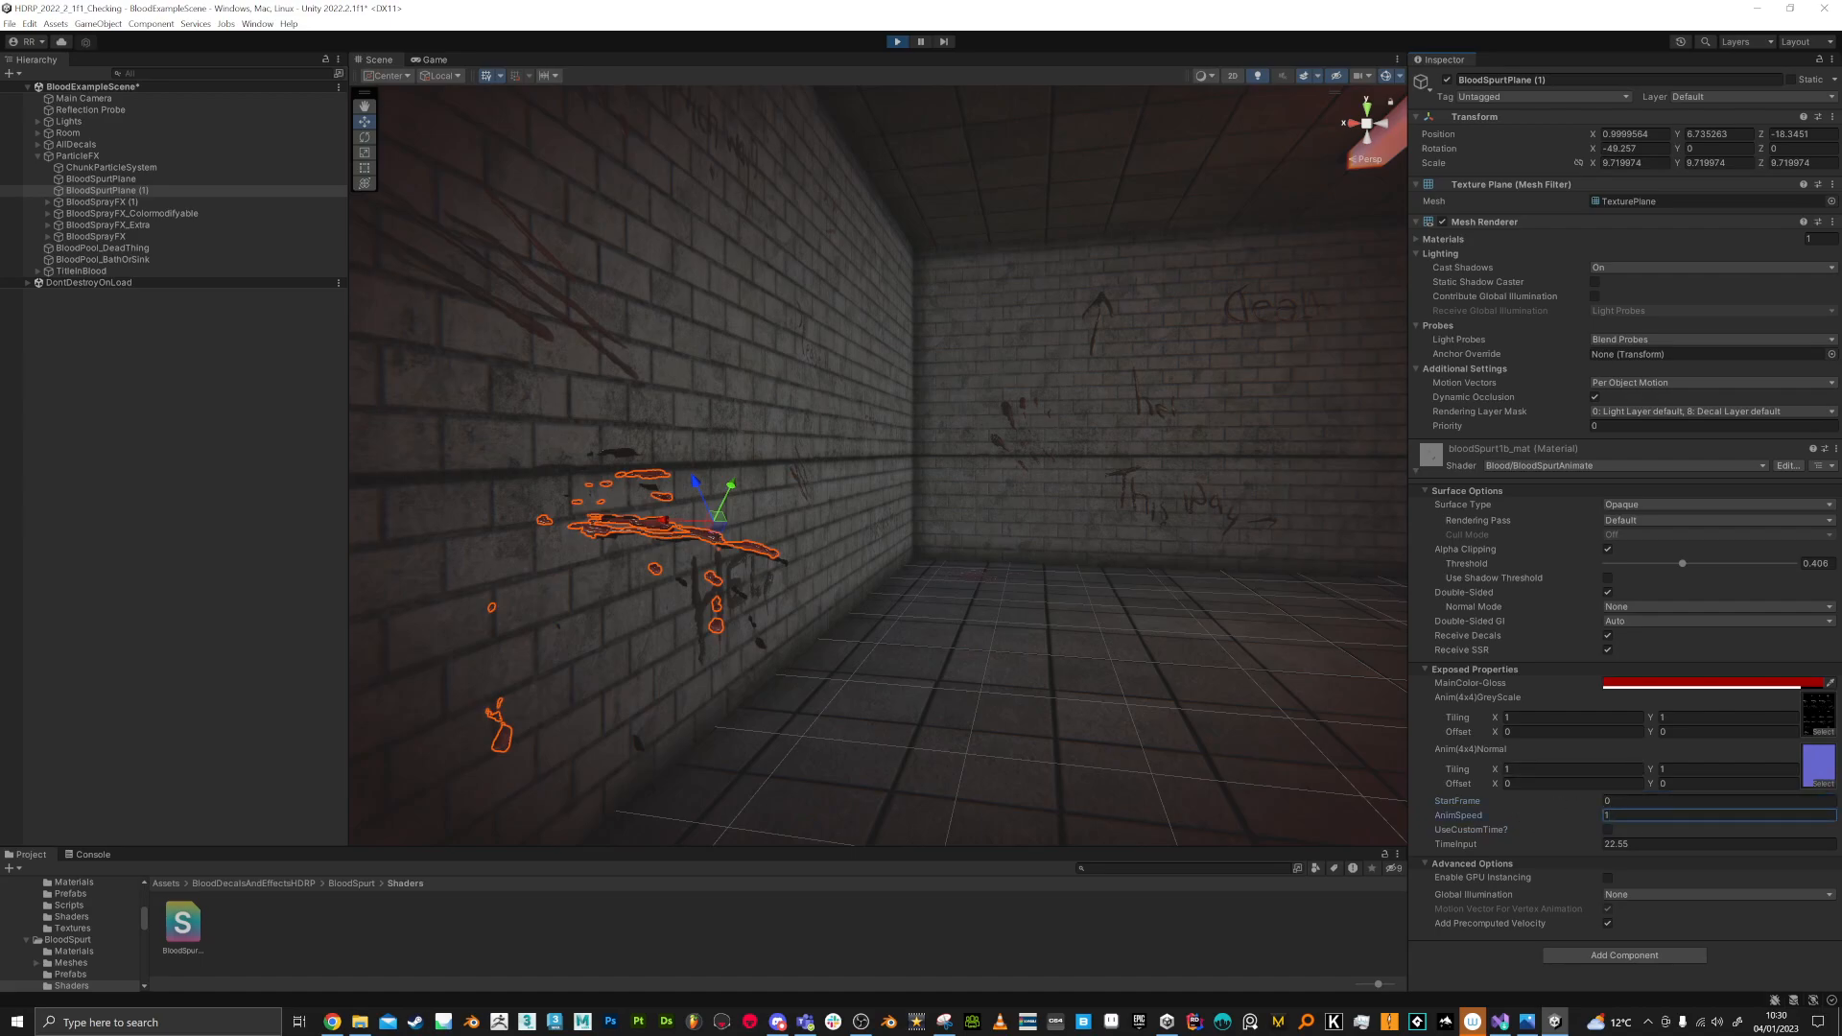
Step: Turn on Always Refresh for the Scene view and set the spurt material's StartFrame to 14 and AnimSpeed to 20
left_click(1317, 76)
left_click(1327, 131)
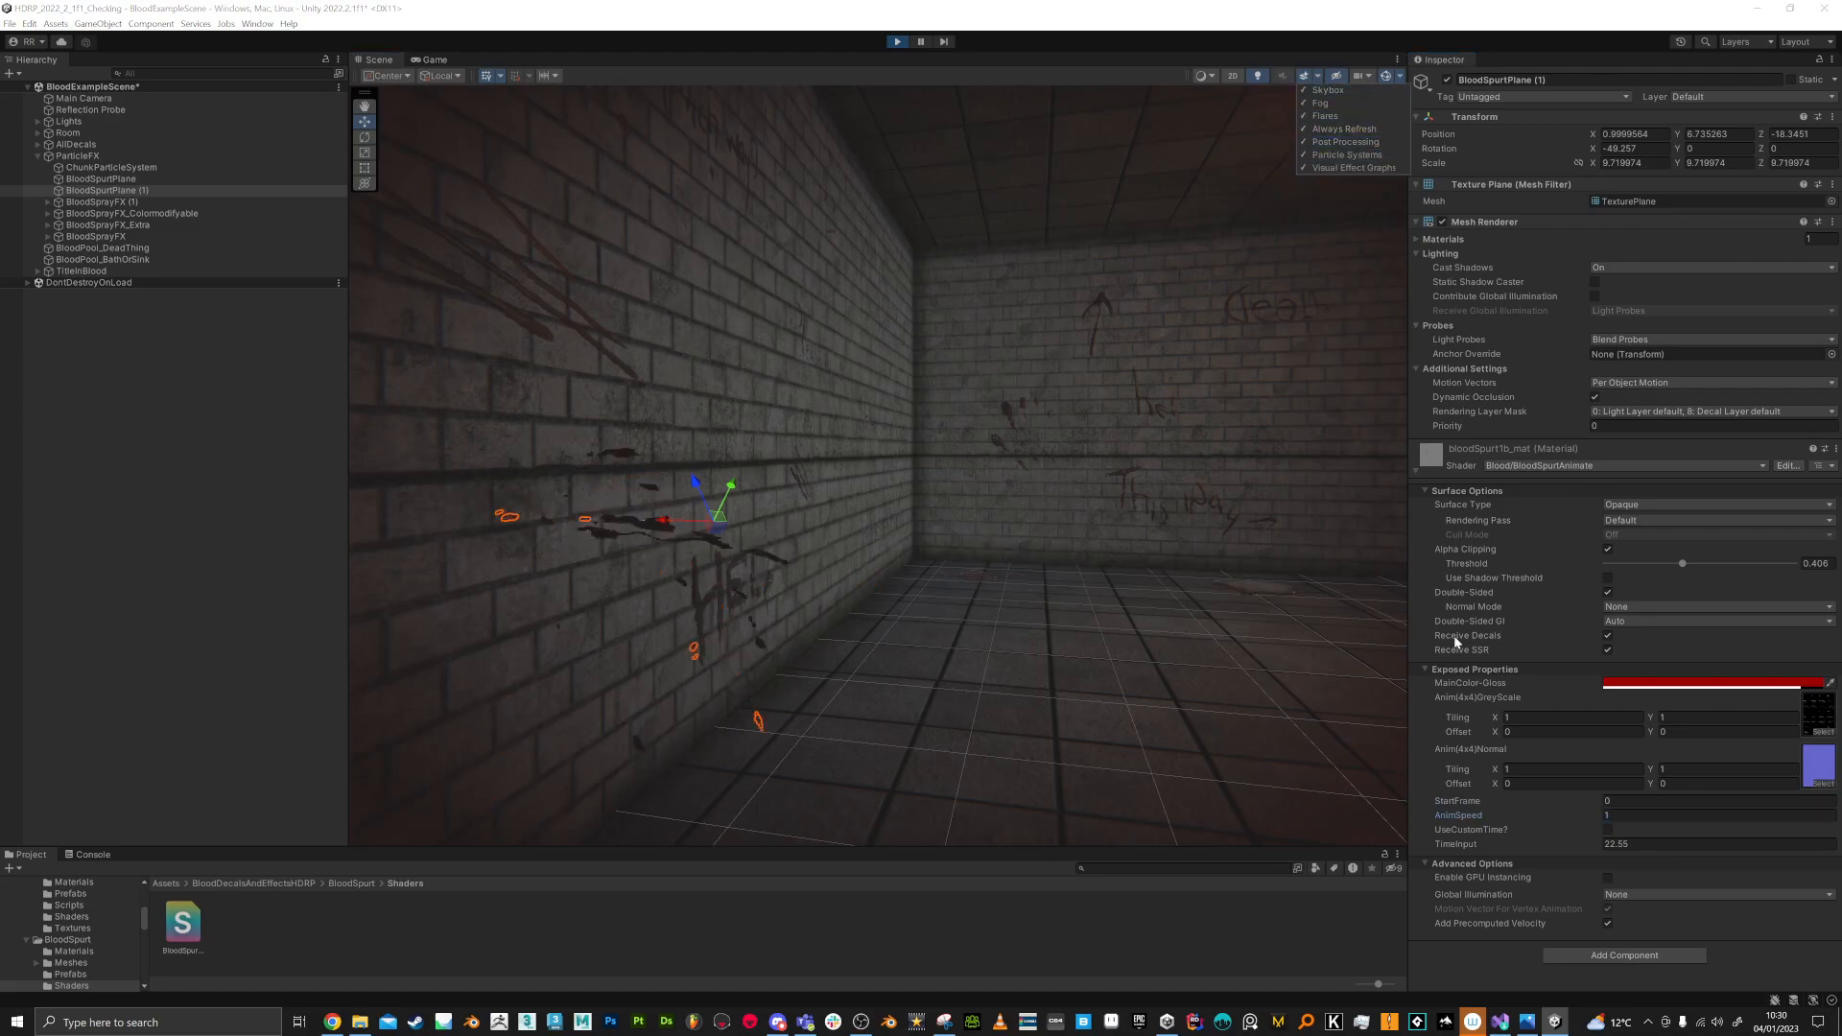
left_click(1609, 803)
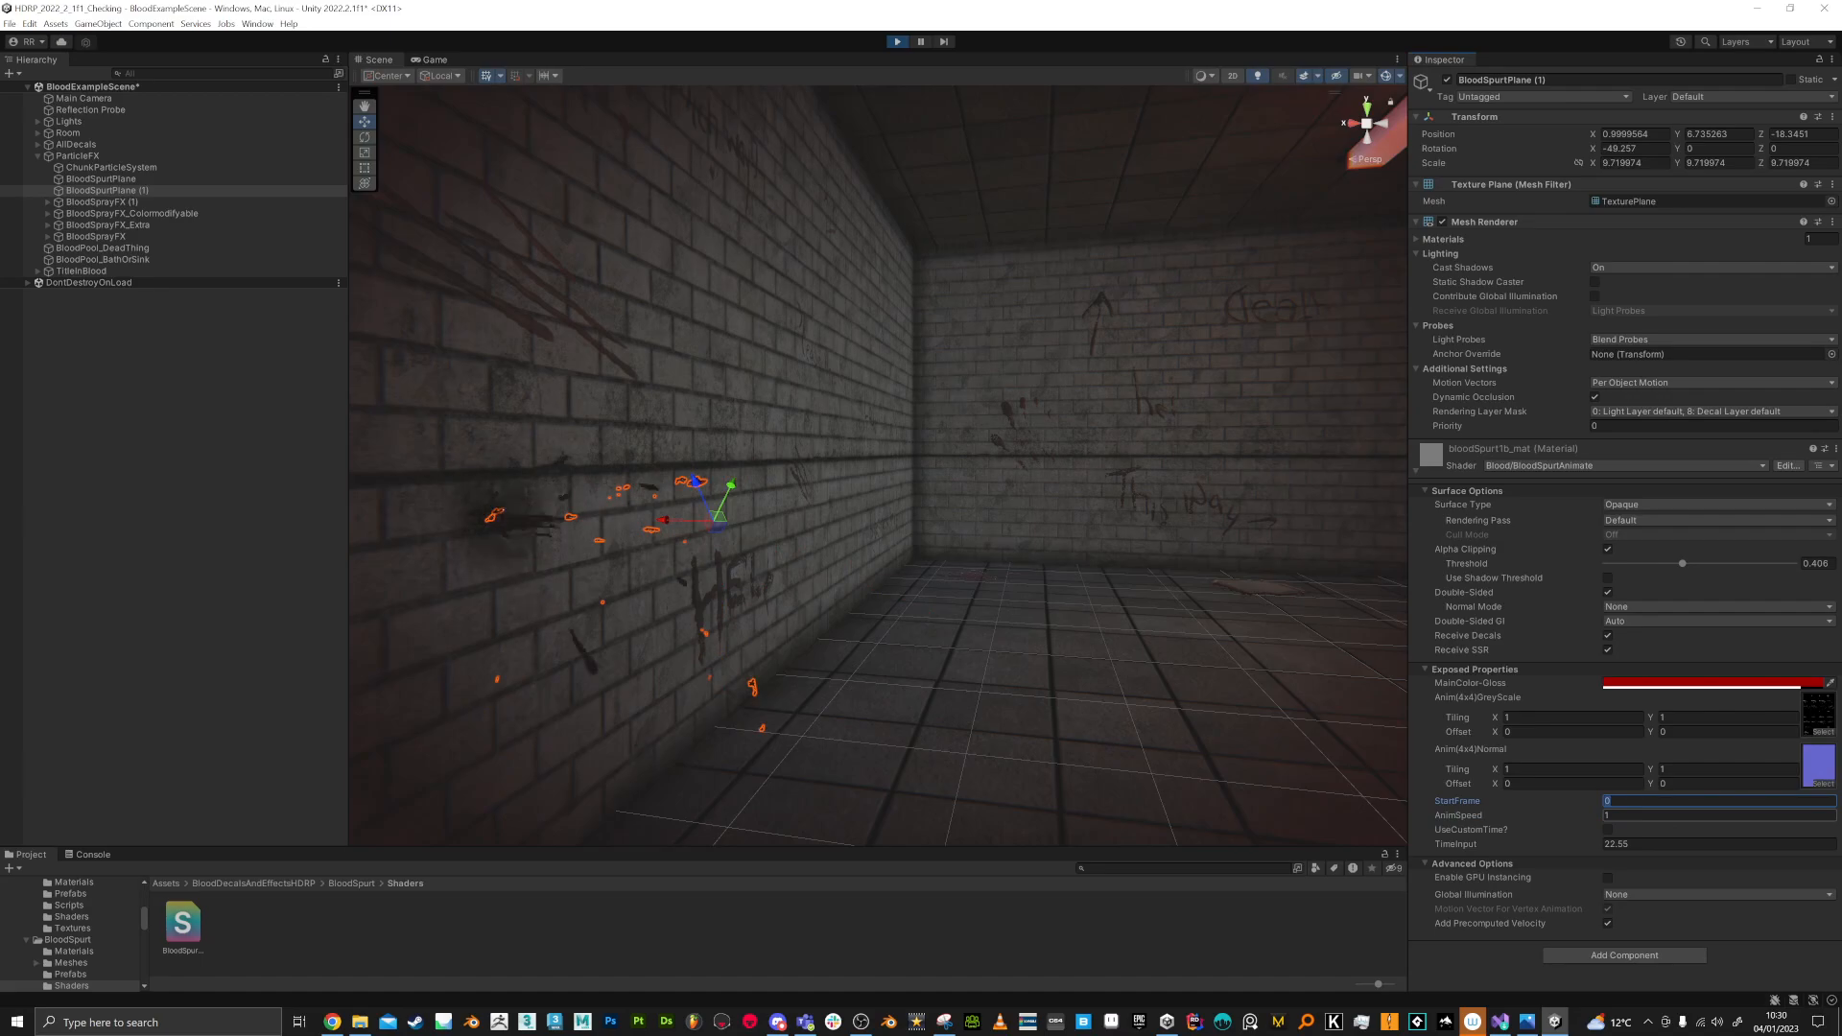
type("14")
left_click(1625, 816)
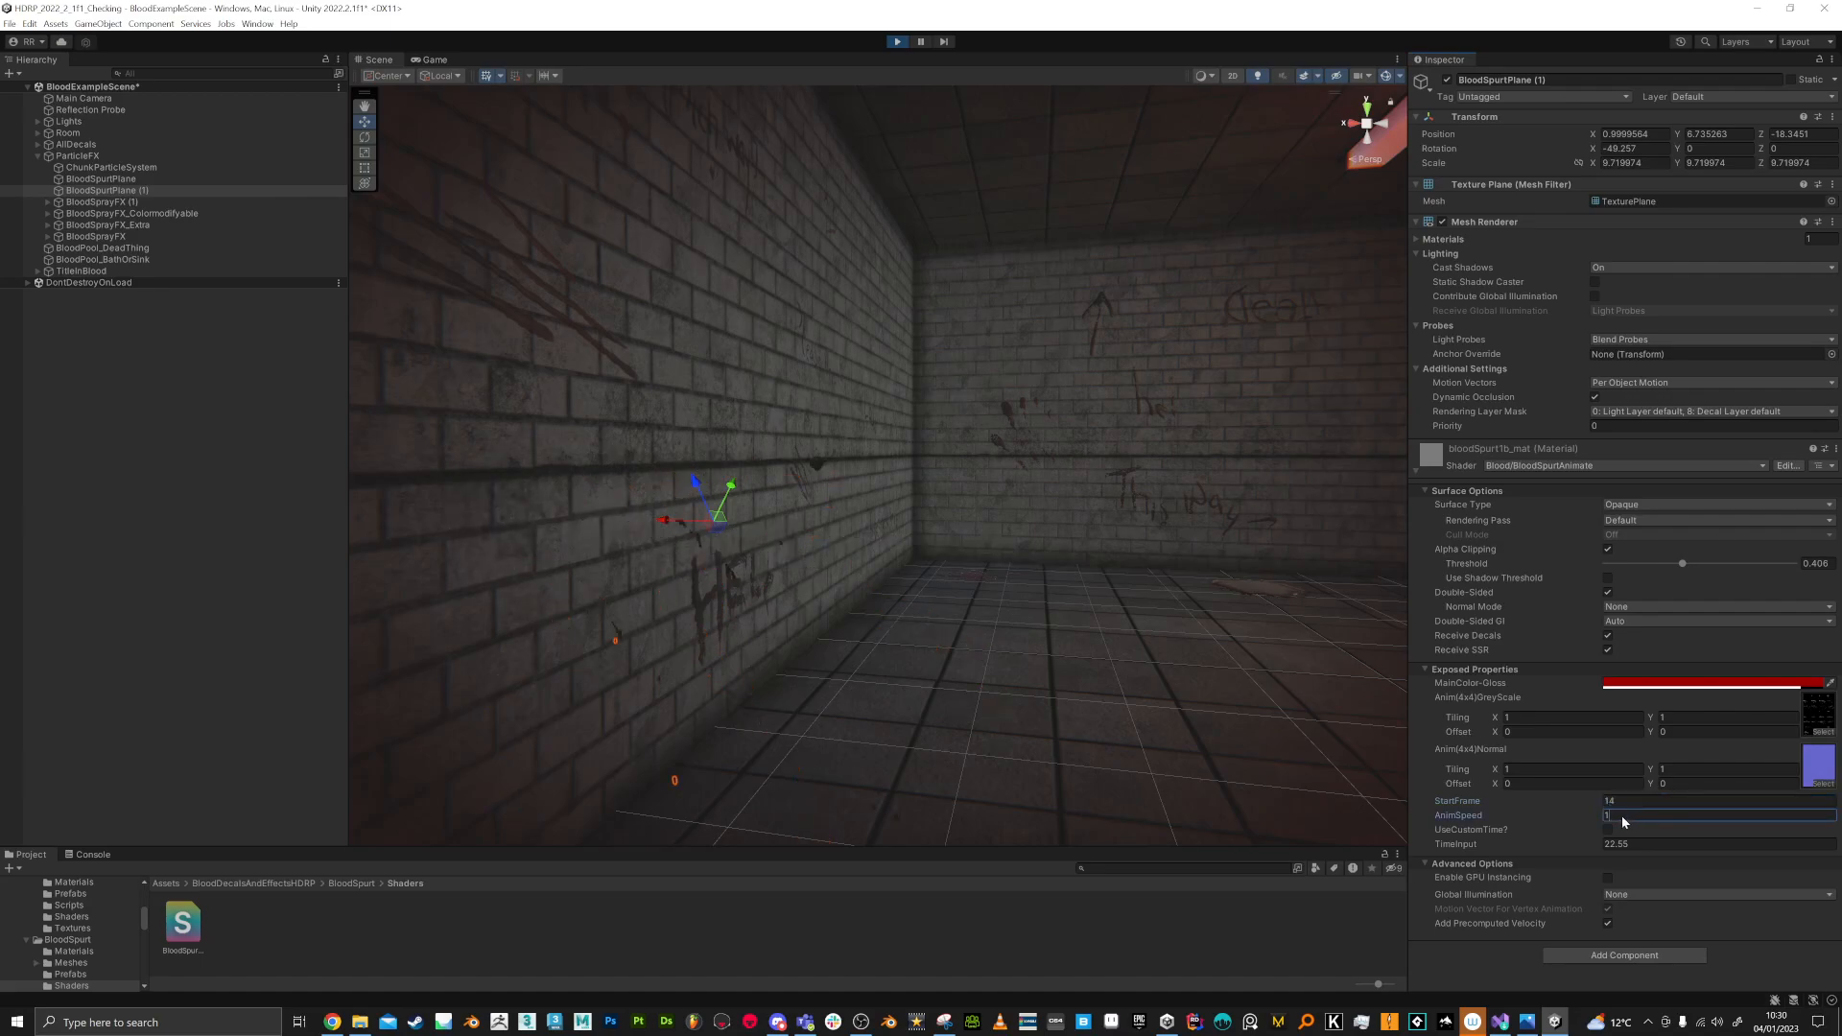
type("20")
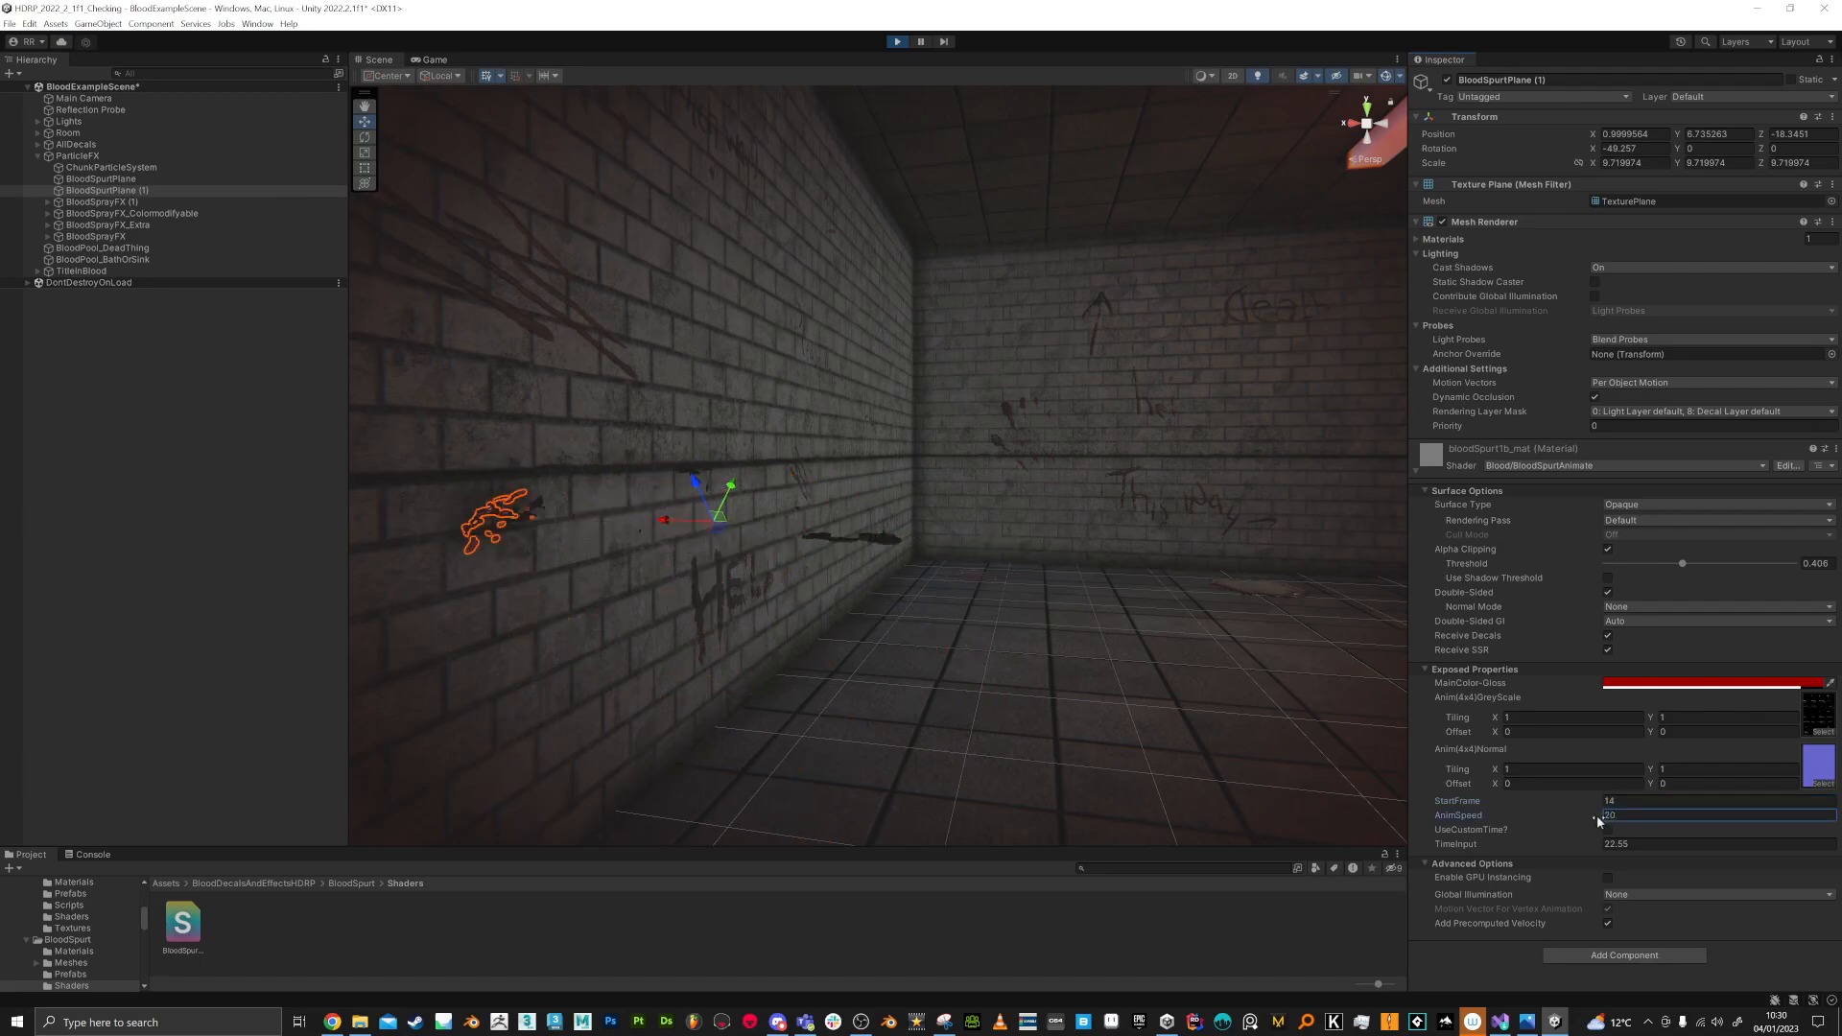
Step: Look over the decals on the room's walls and floor, and exit Play mode
left_click(1049, 654)
right_click_drag(1068, 564, 937, 54)
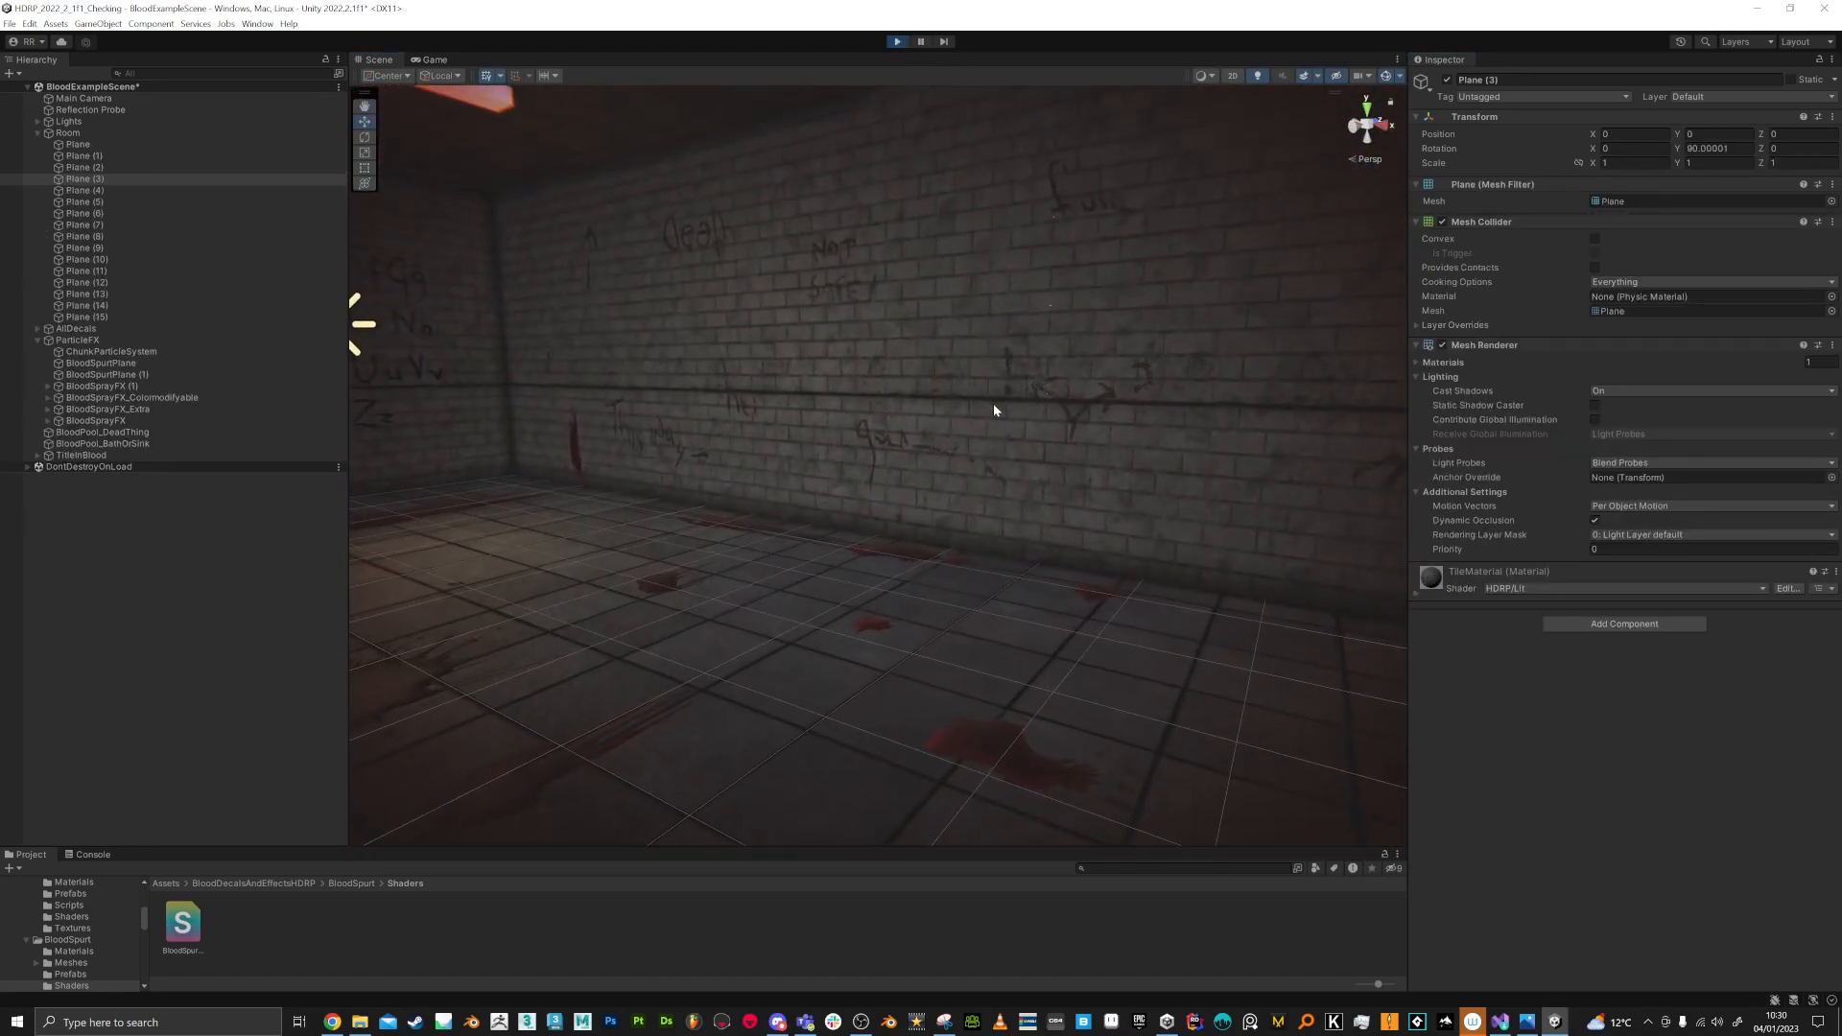
left_click(897, 42)
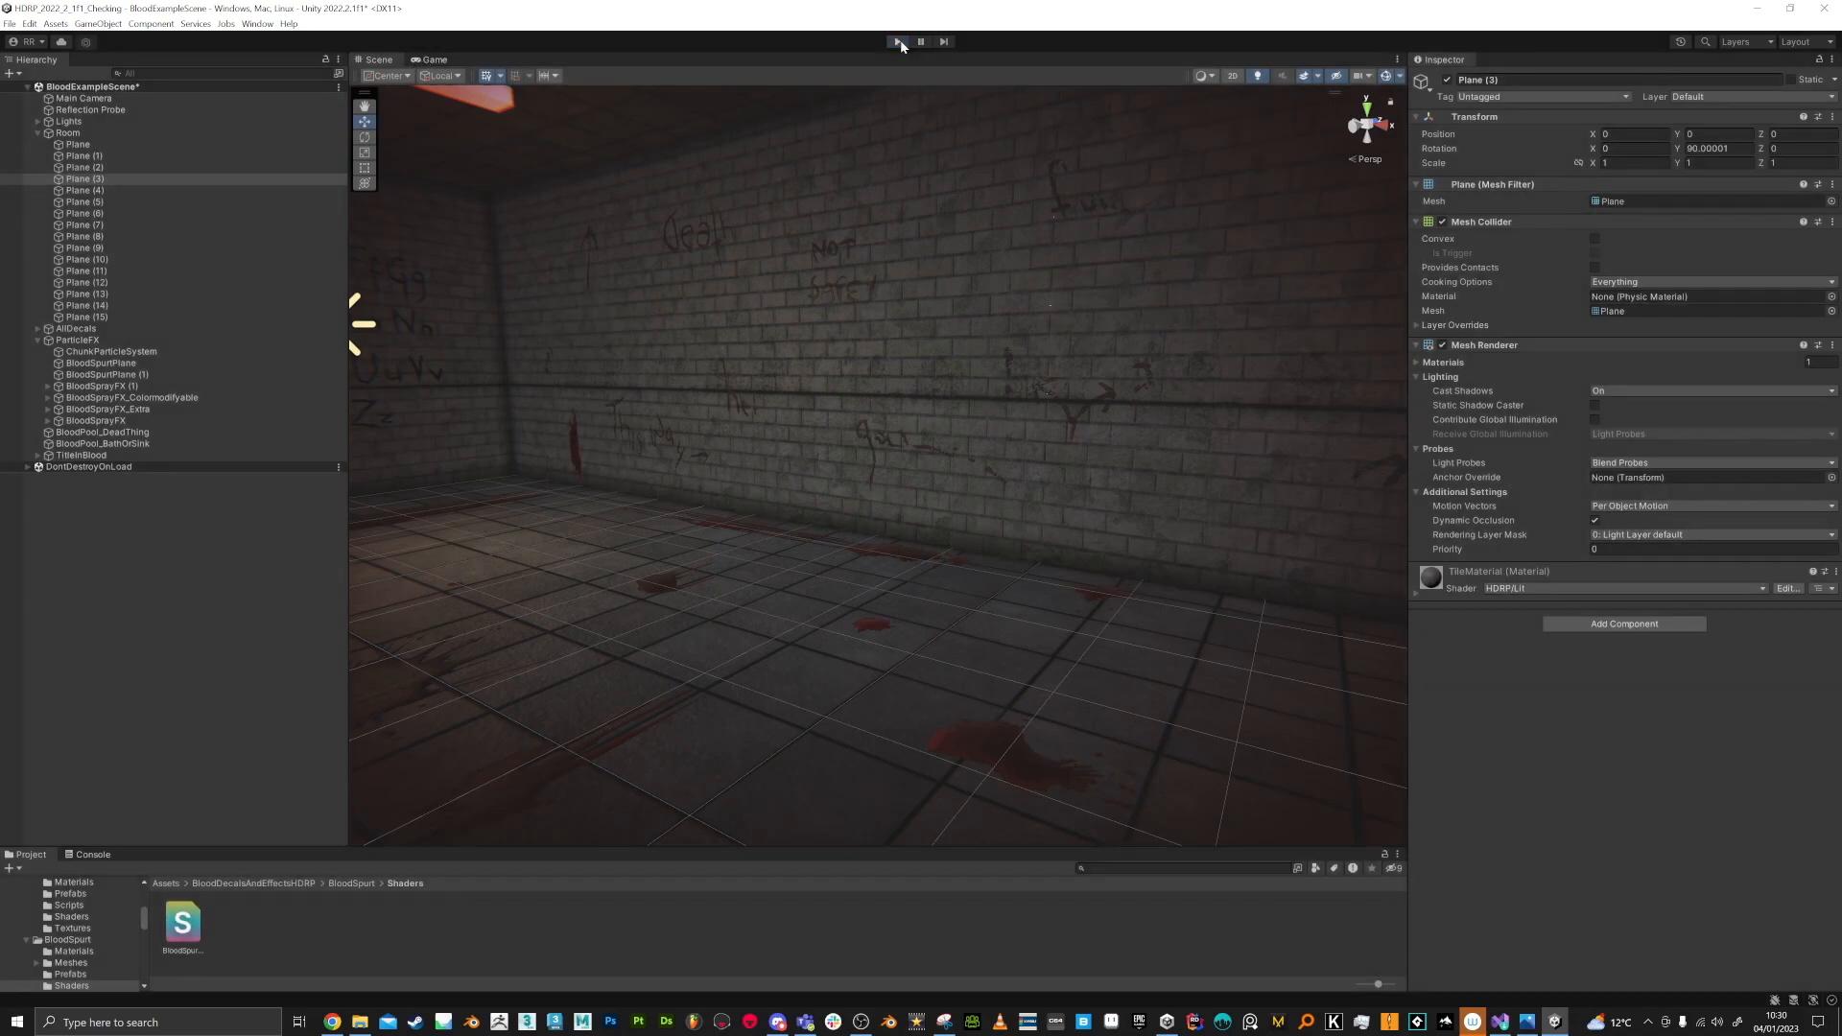
Step: Reduce the size of the 3D gizmo icons in the Scene view
right_click_drag(976, 274, 163, 351)
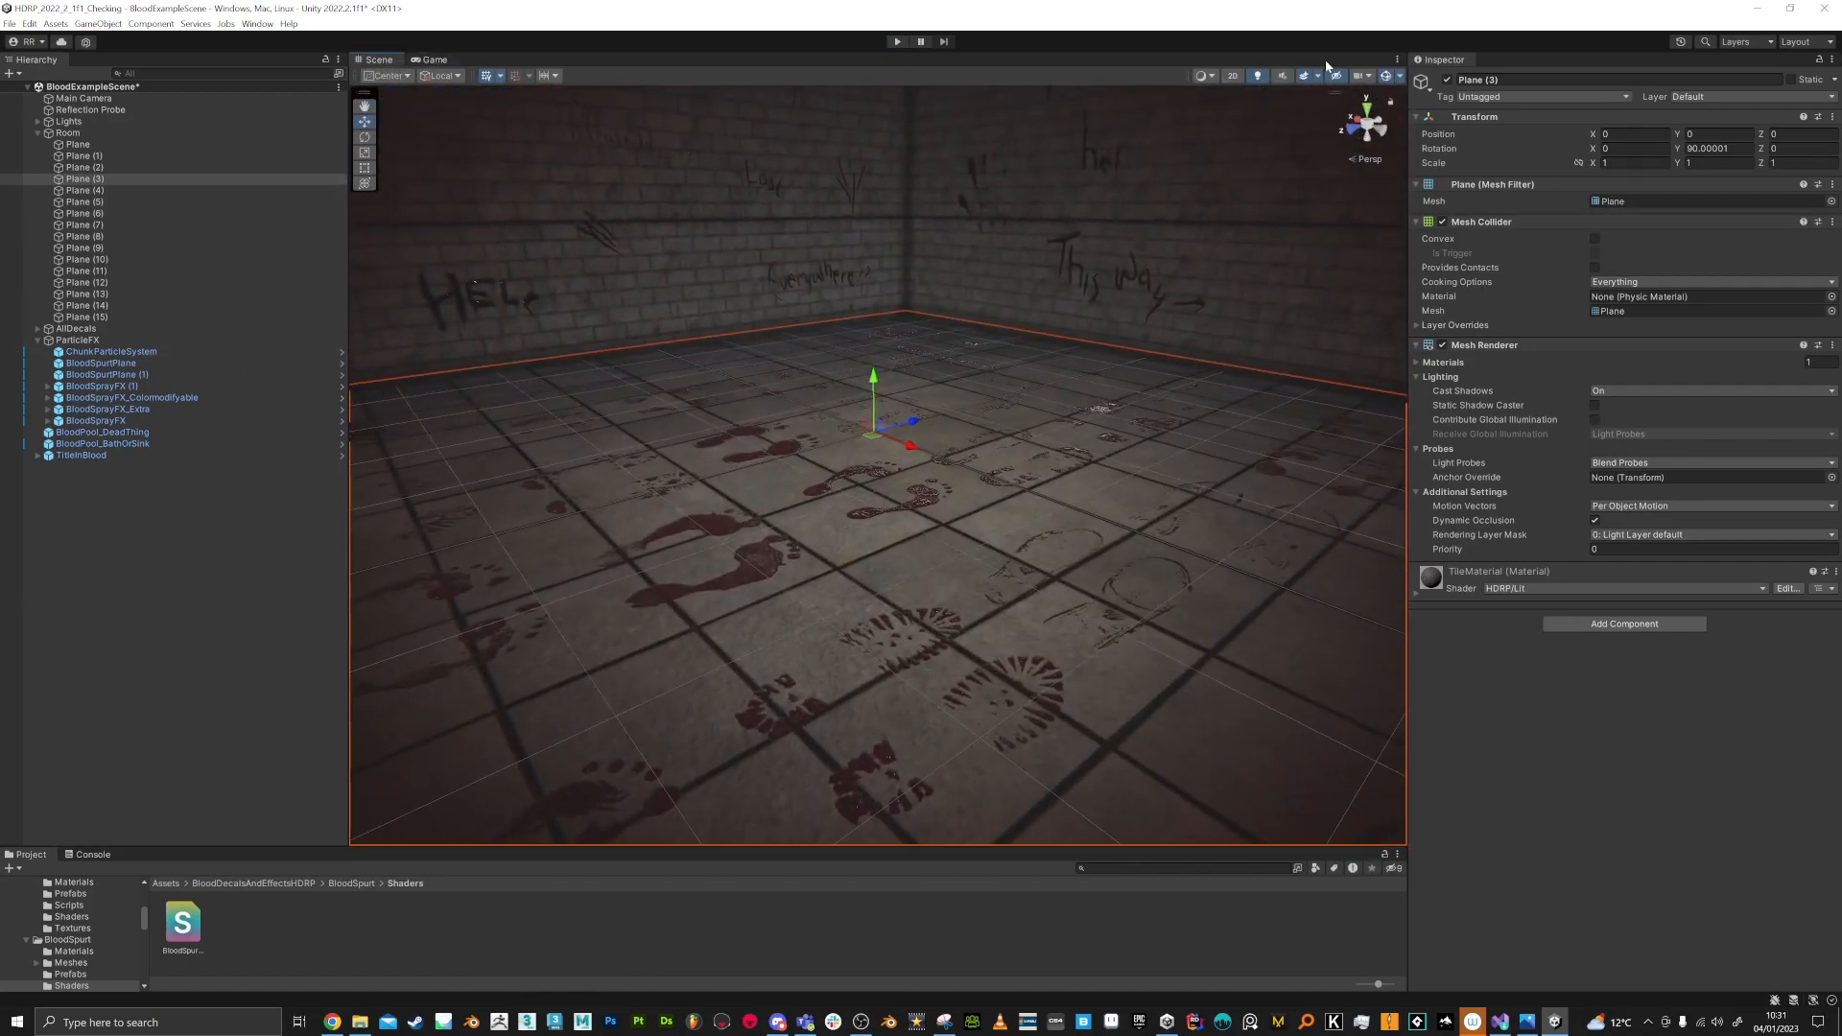
left_click(1390, 76)
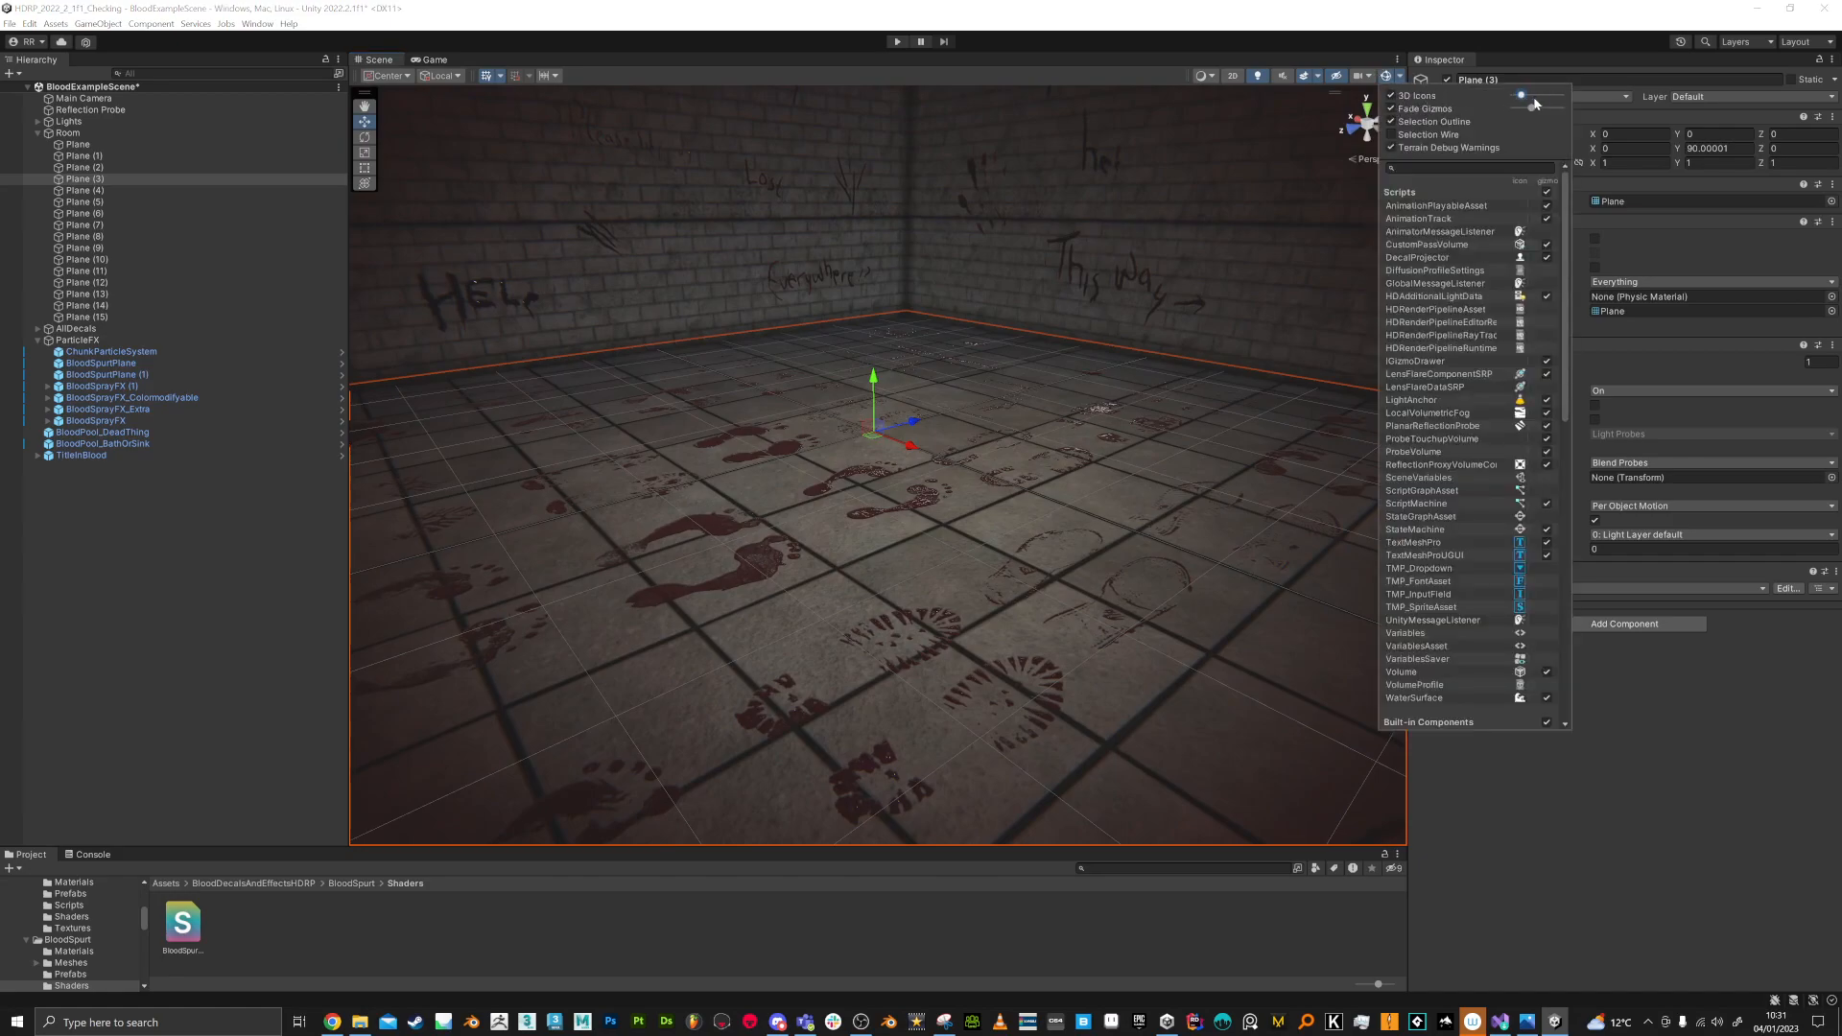
right_click_drag(825, 518, 547, 374)
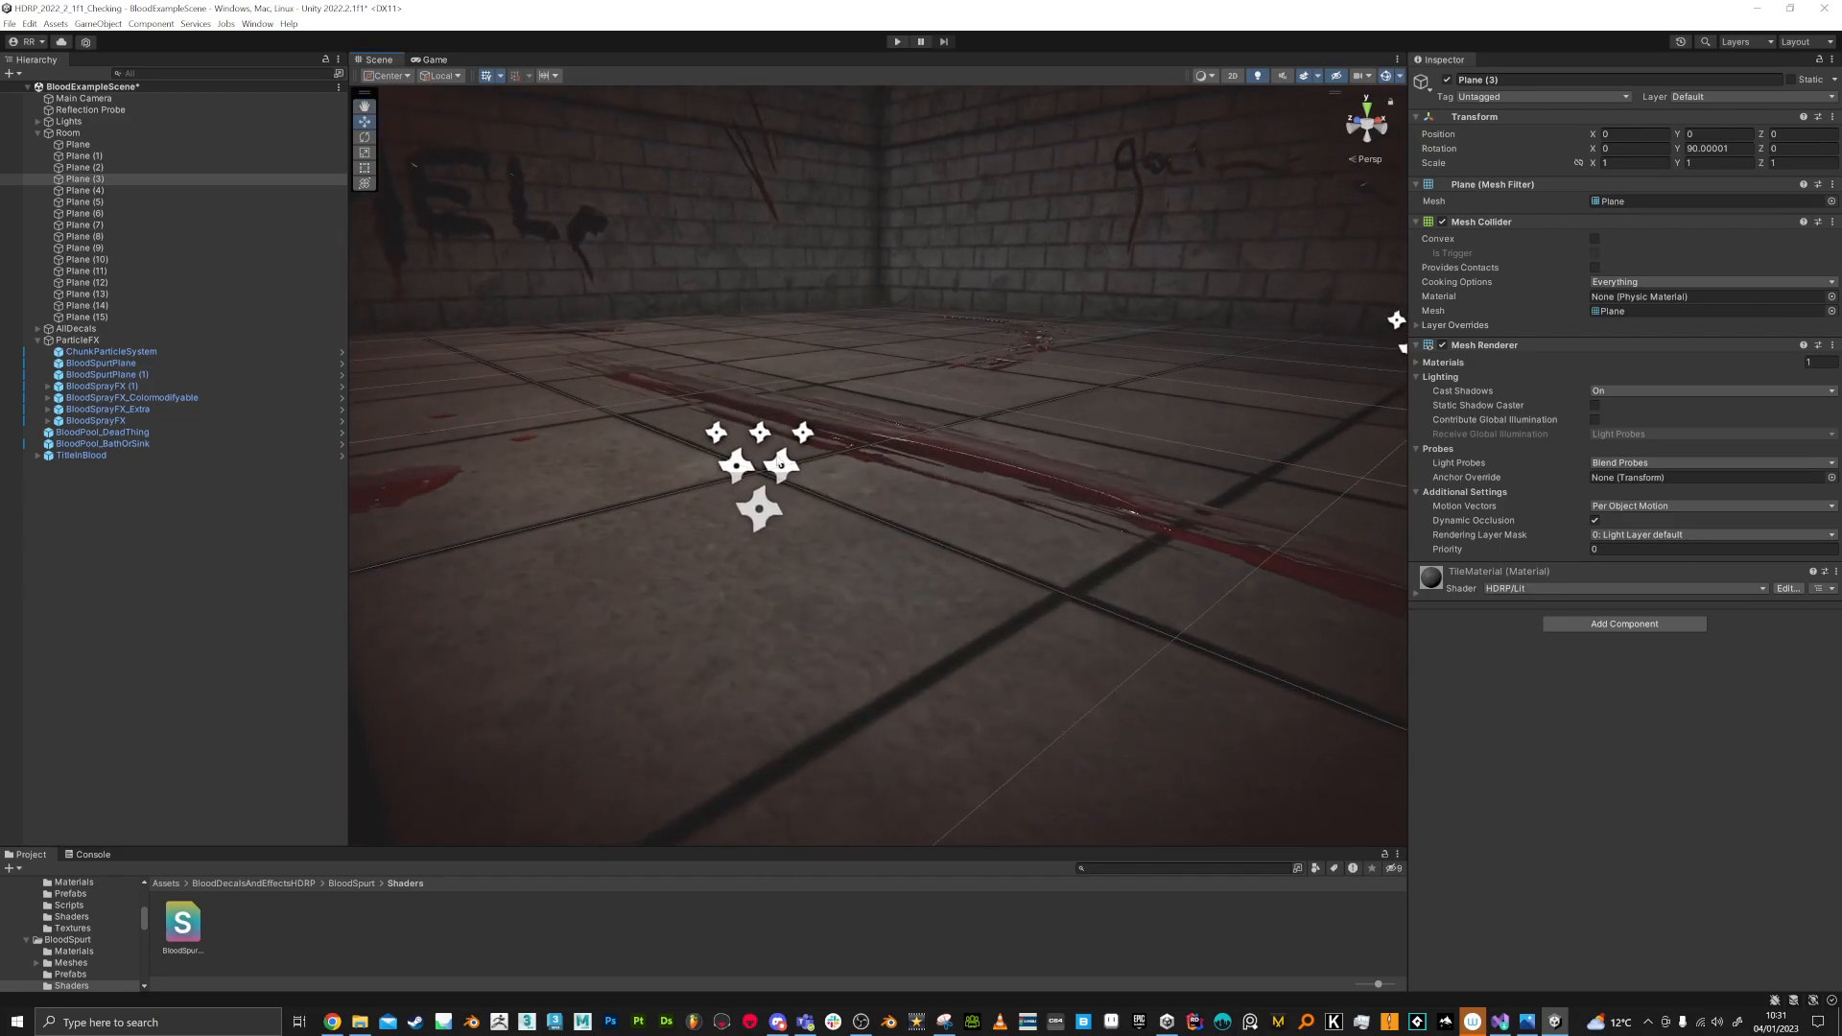
Step: Select emitters of BloodSprayFX (1), BloodSprayFX_Colormodifyable and BloodSprayFX_Extra in turn to preview their blood sprays
left_click(783, 465)
left_click(783, 465)
right_click_drag(783, 465, 798, 448)
left_click(810, 302)
left_click(810, 302)
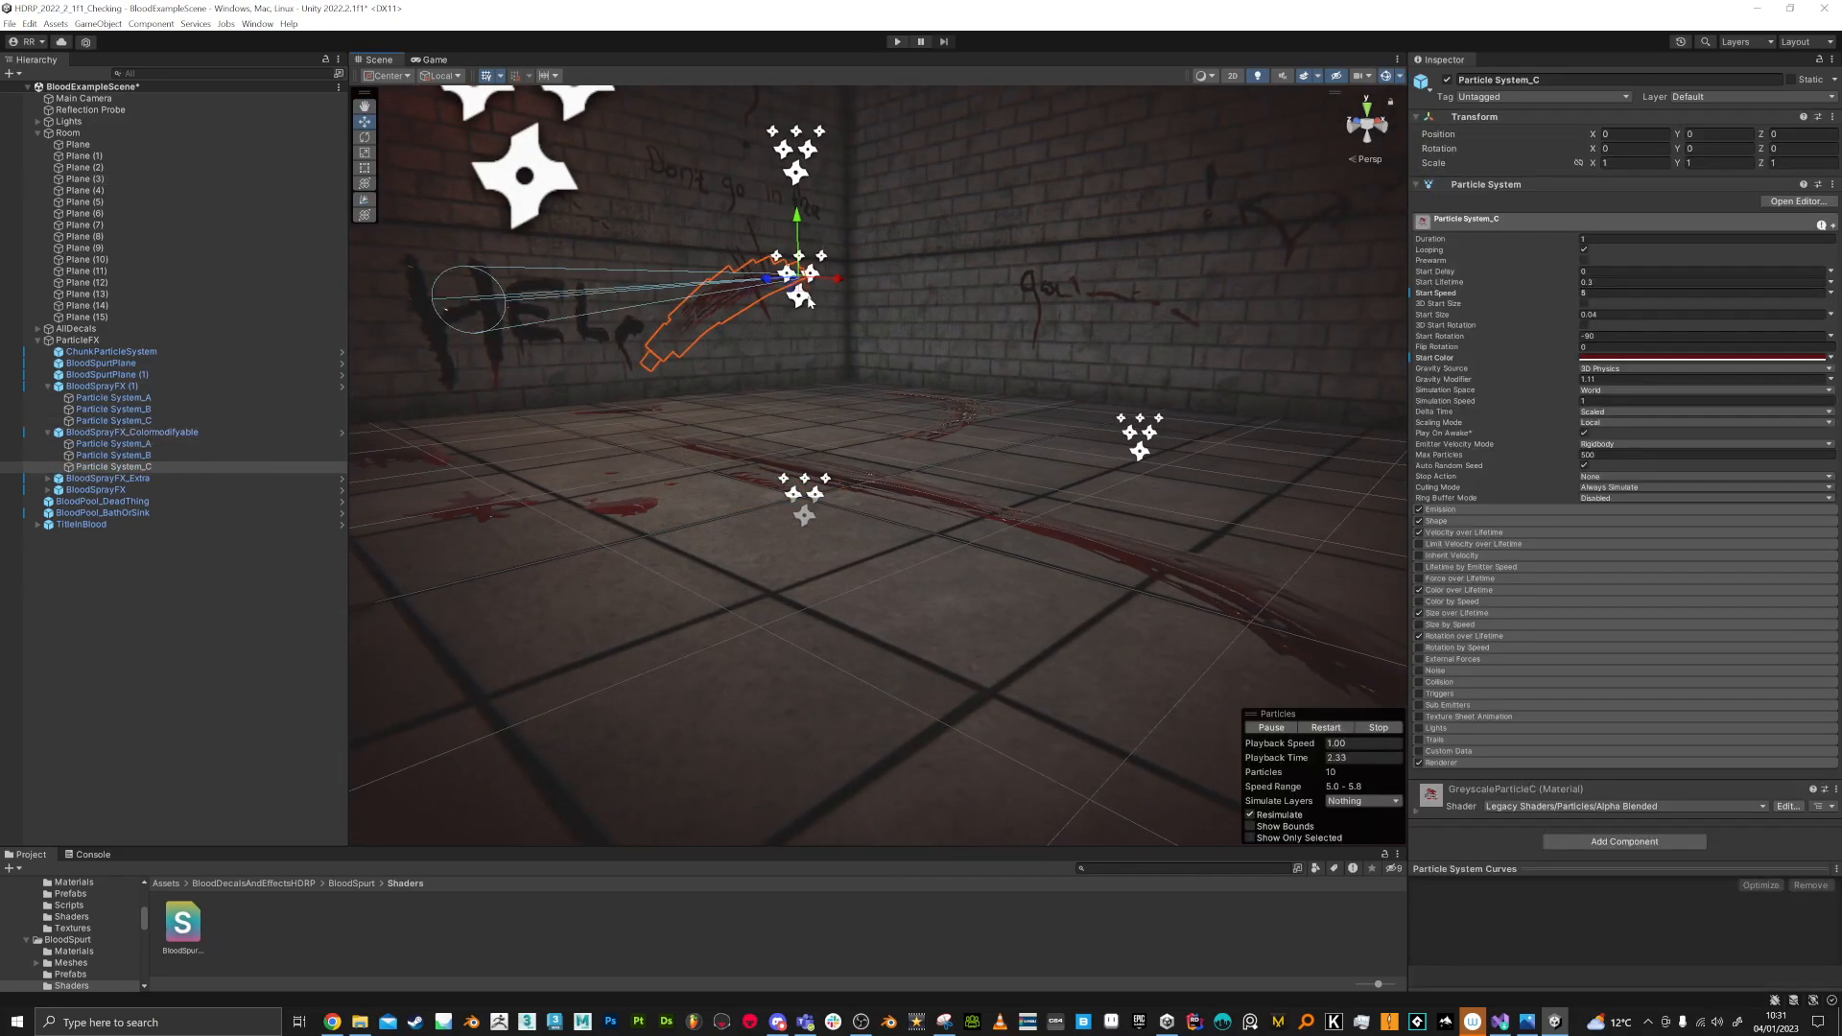
left_click(1116, 435)
left_click(1116, 434)
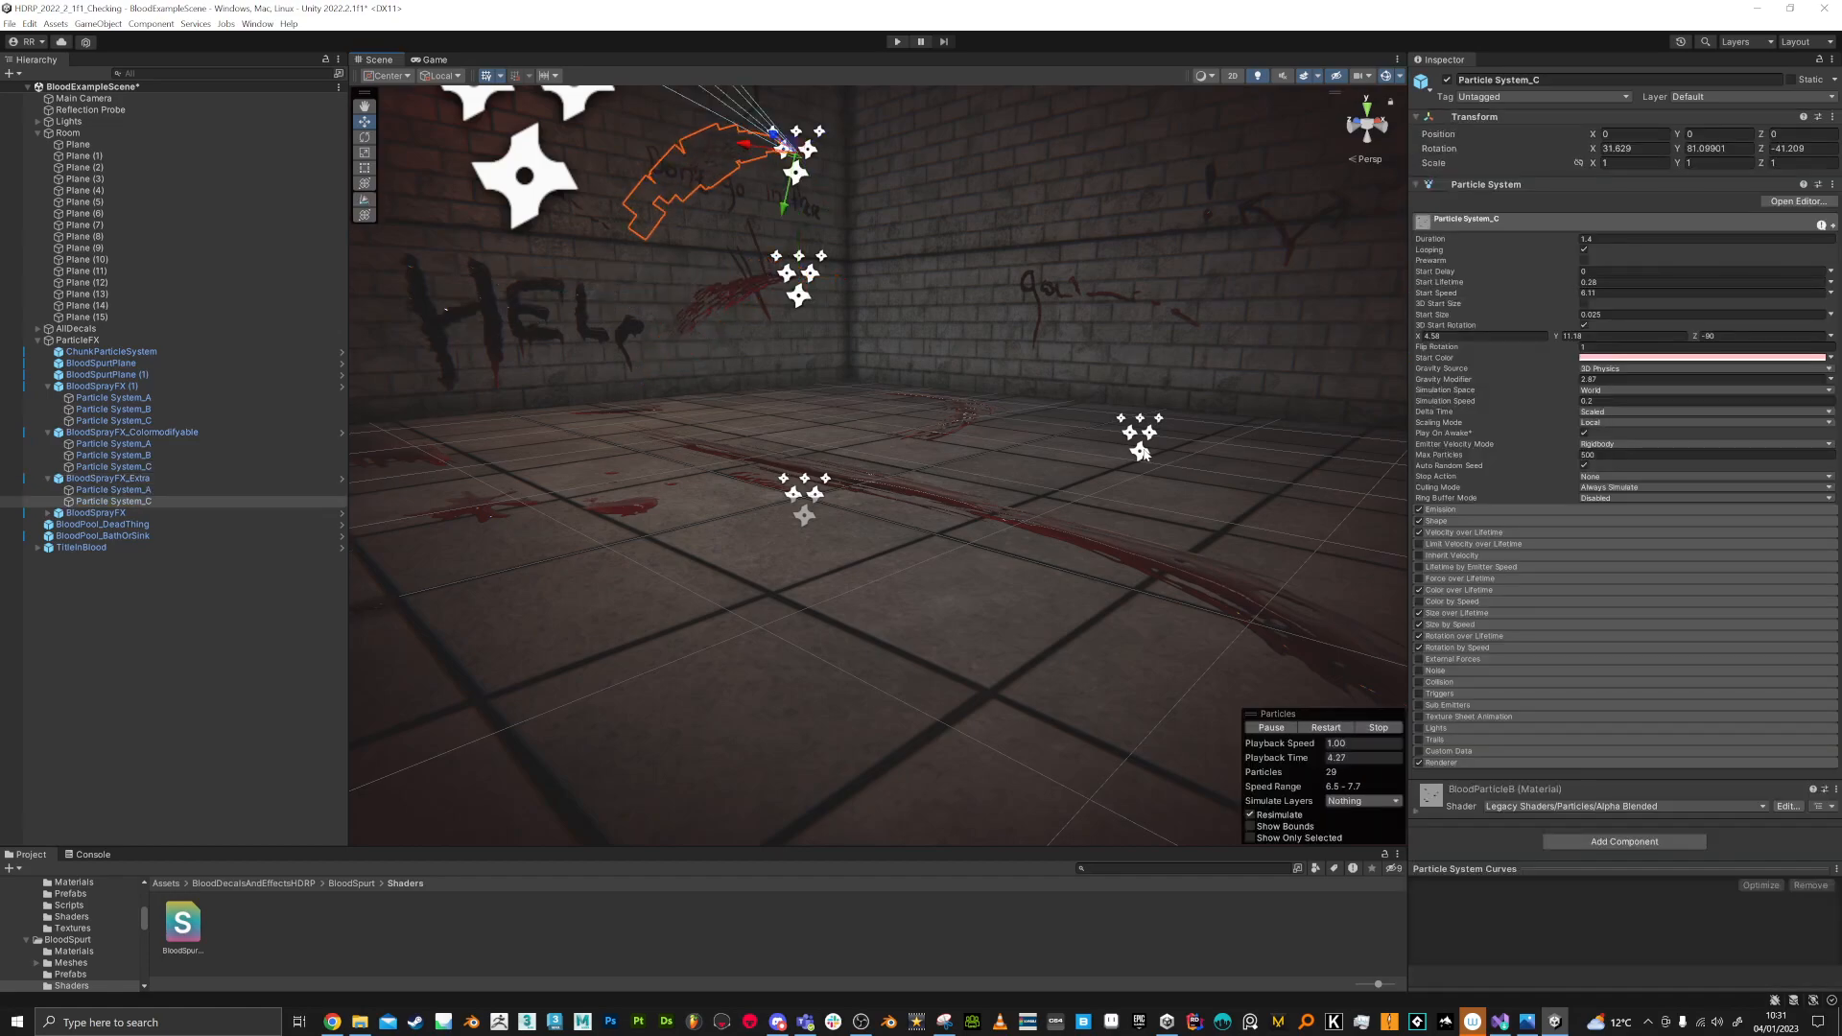
left_click(1137, 452)
Step: Select Particle System_C of BloodSprayFX and view its blood spray from farther back
left_click(539, 189)
left_click(539, 189)
right_click_drag(634, 305, 635, 304)
key("a")
key("a")
right_click_drag(629, 438, 748, 445)
key("s")
key("s")
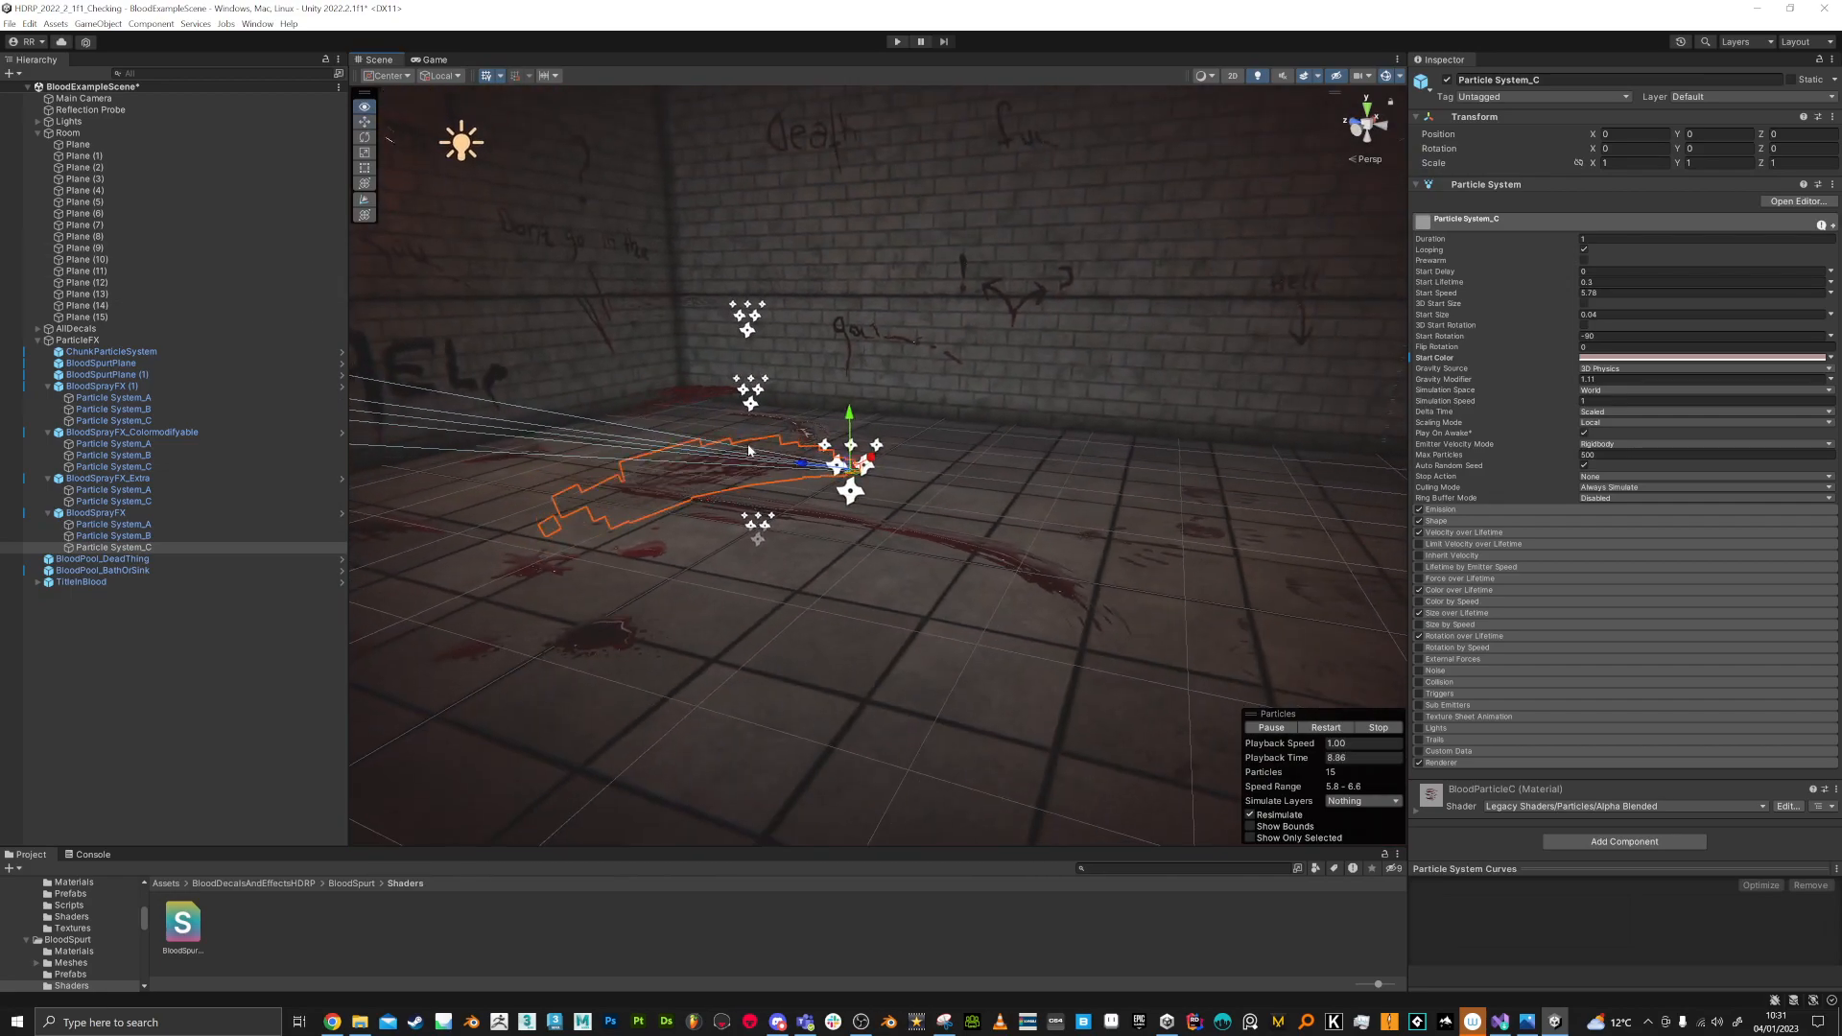
Step: Select ChunkParticleSystem and assign SkinDiffusionProfile as the diffusion profile of its Brains_Material
left_click(153, 353)
key("f")
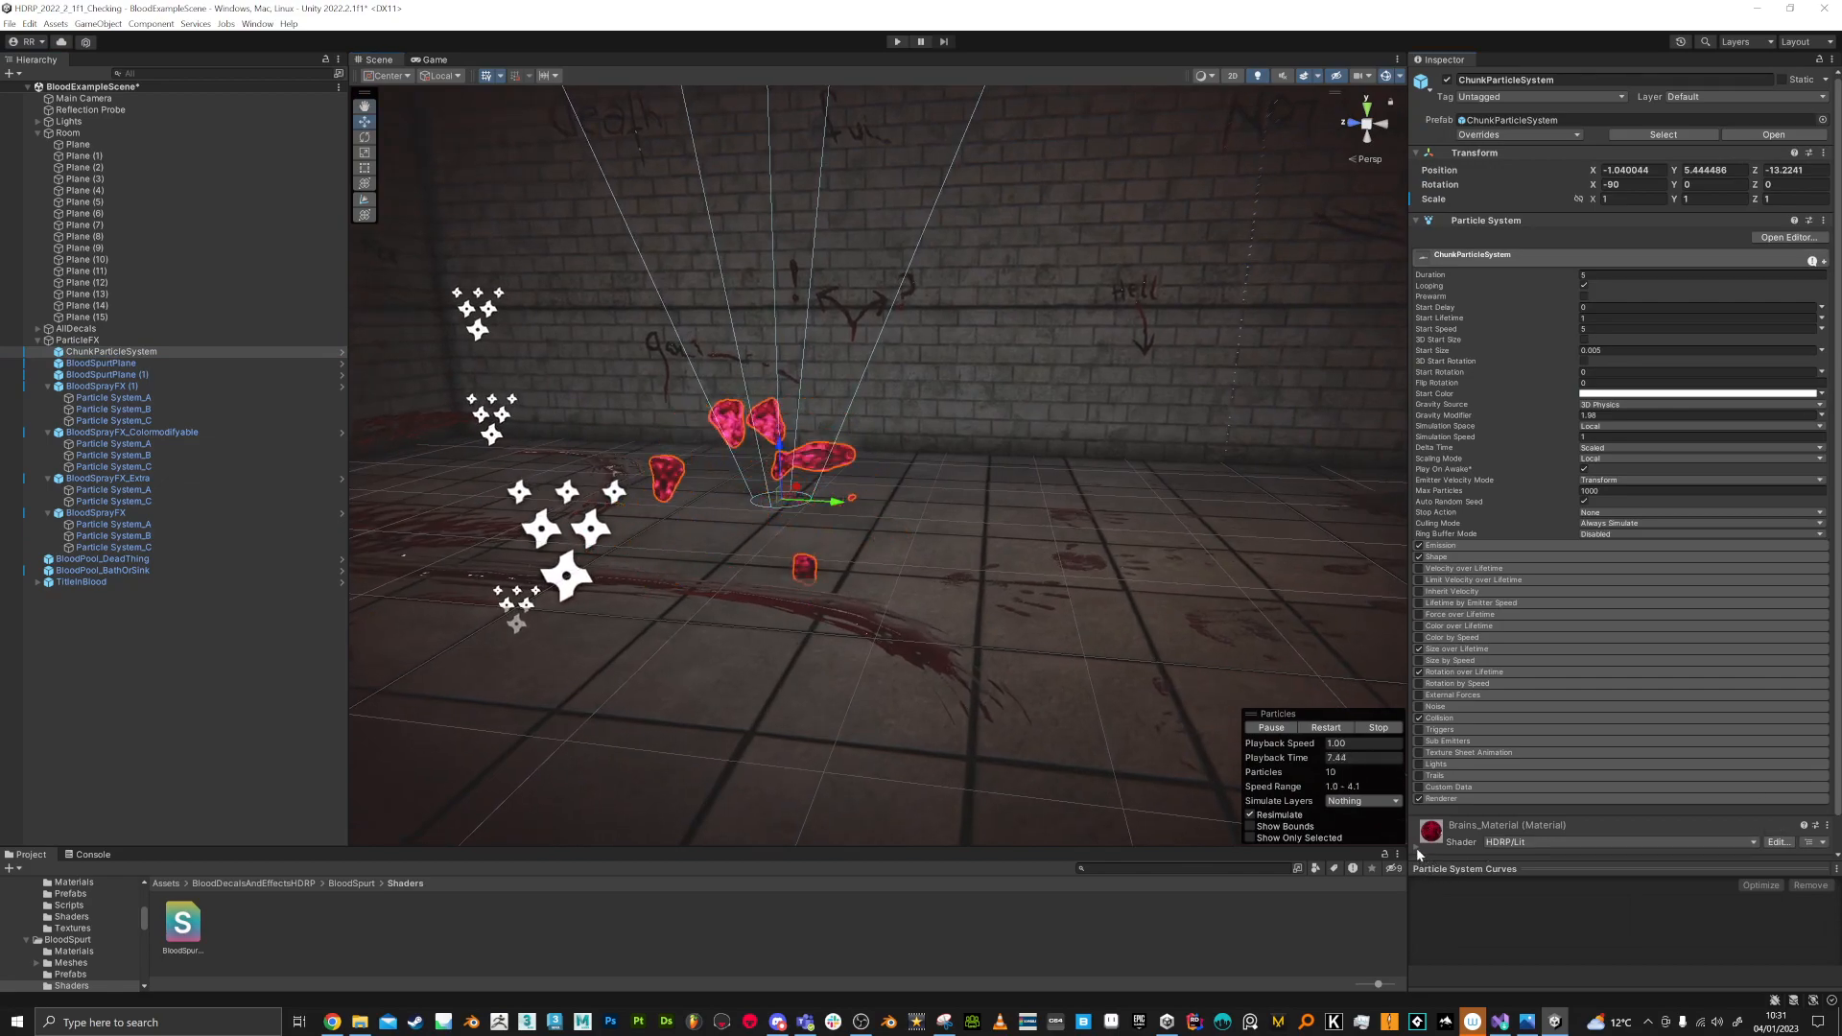
scroll(1466, 814, "down", 10)
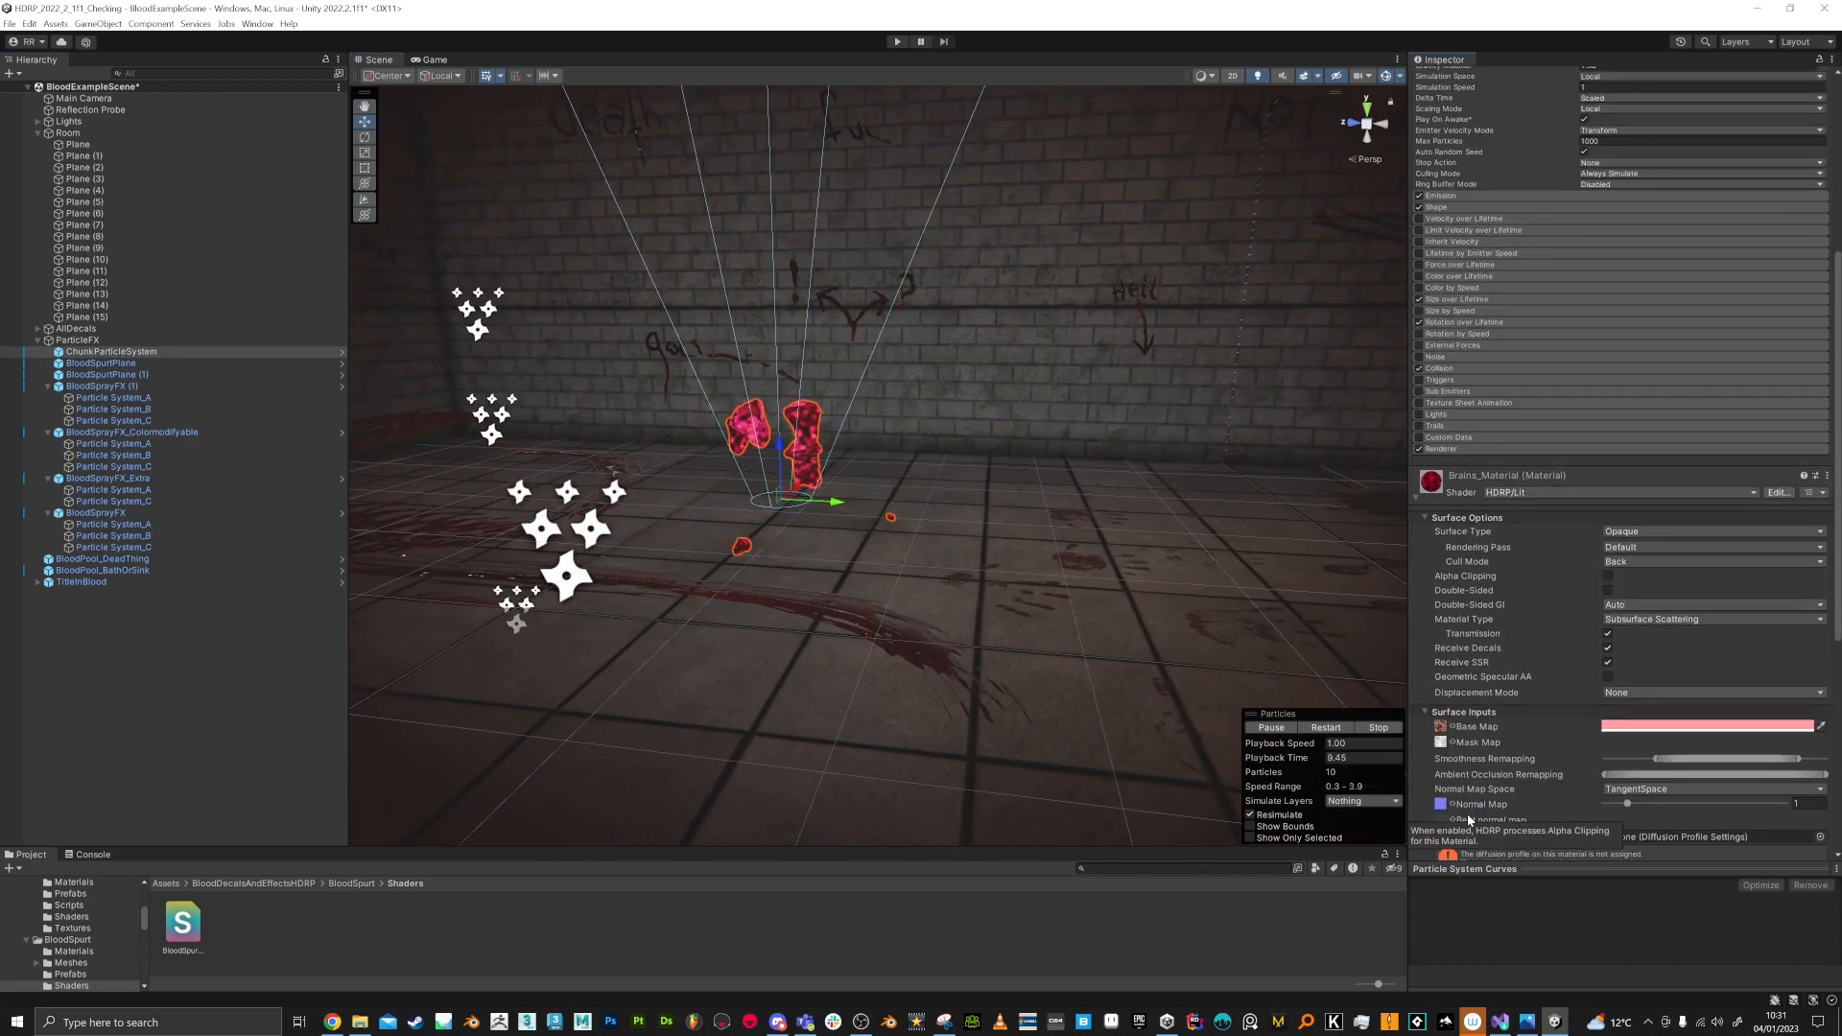
scroll(1466, 814, "down", 4)
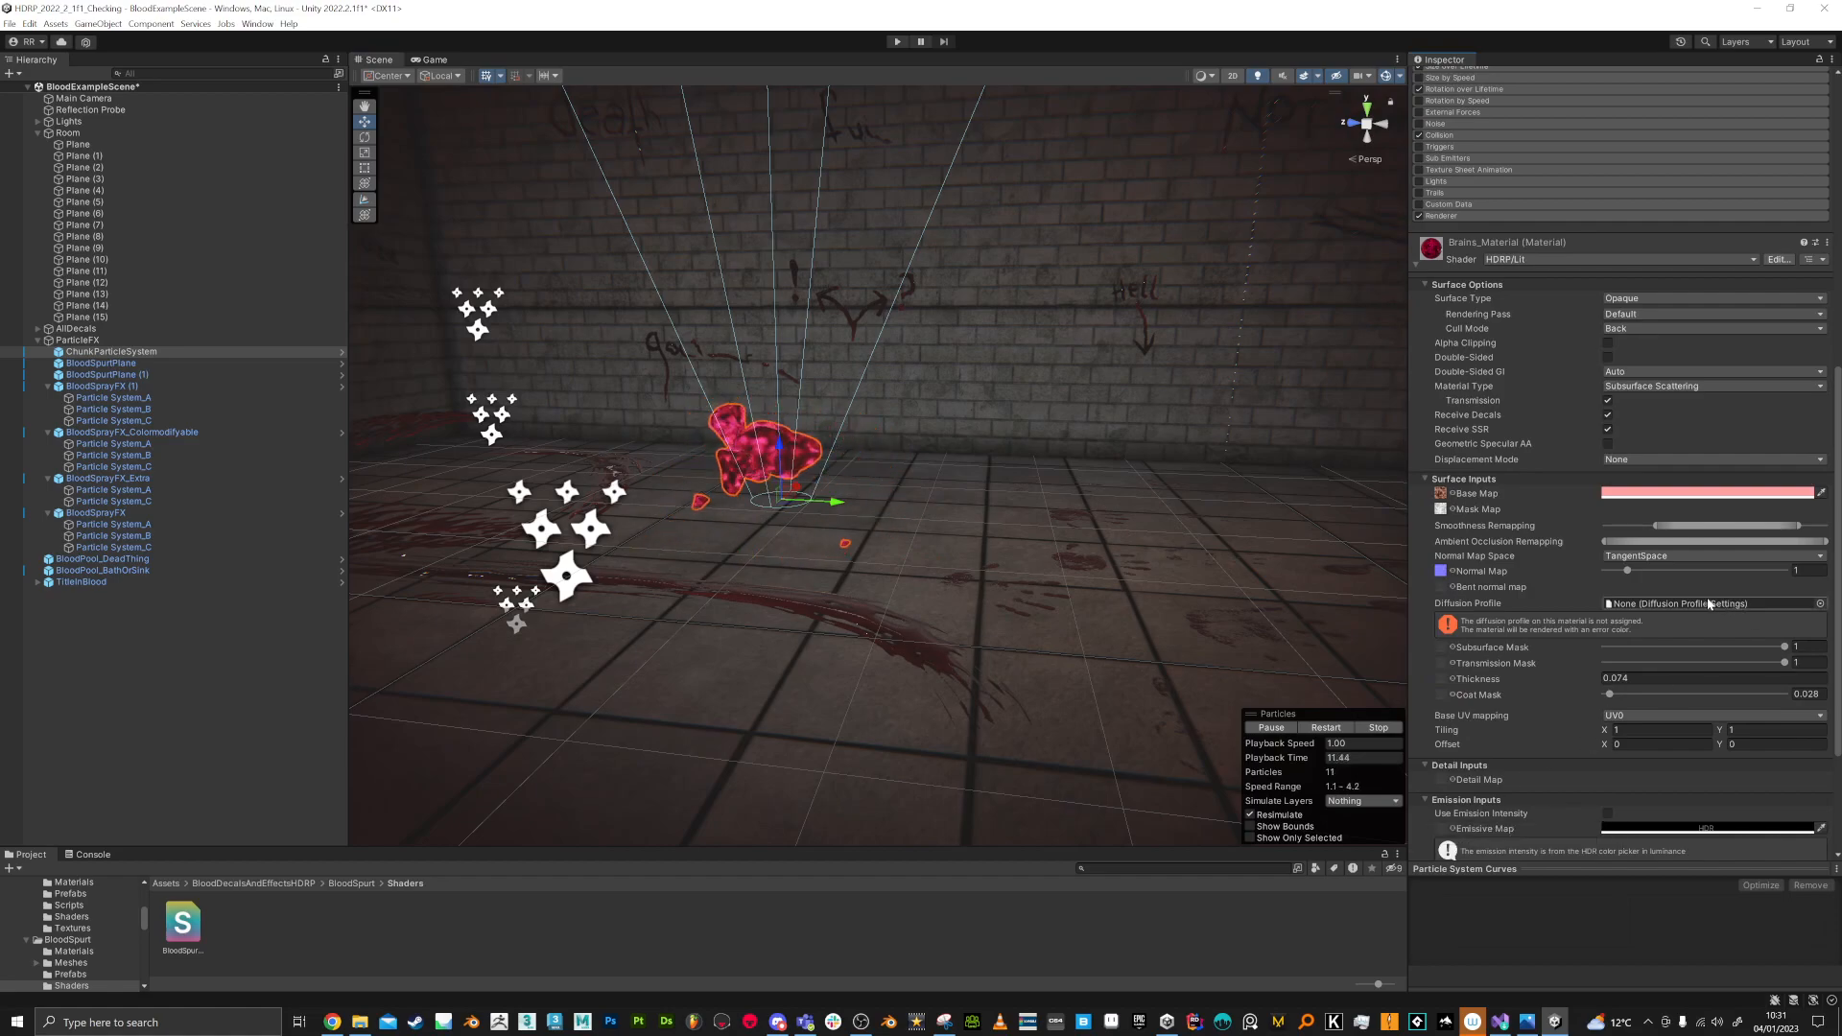
scroll(1542, 657, "down", 1)
left_click(1820, 565)
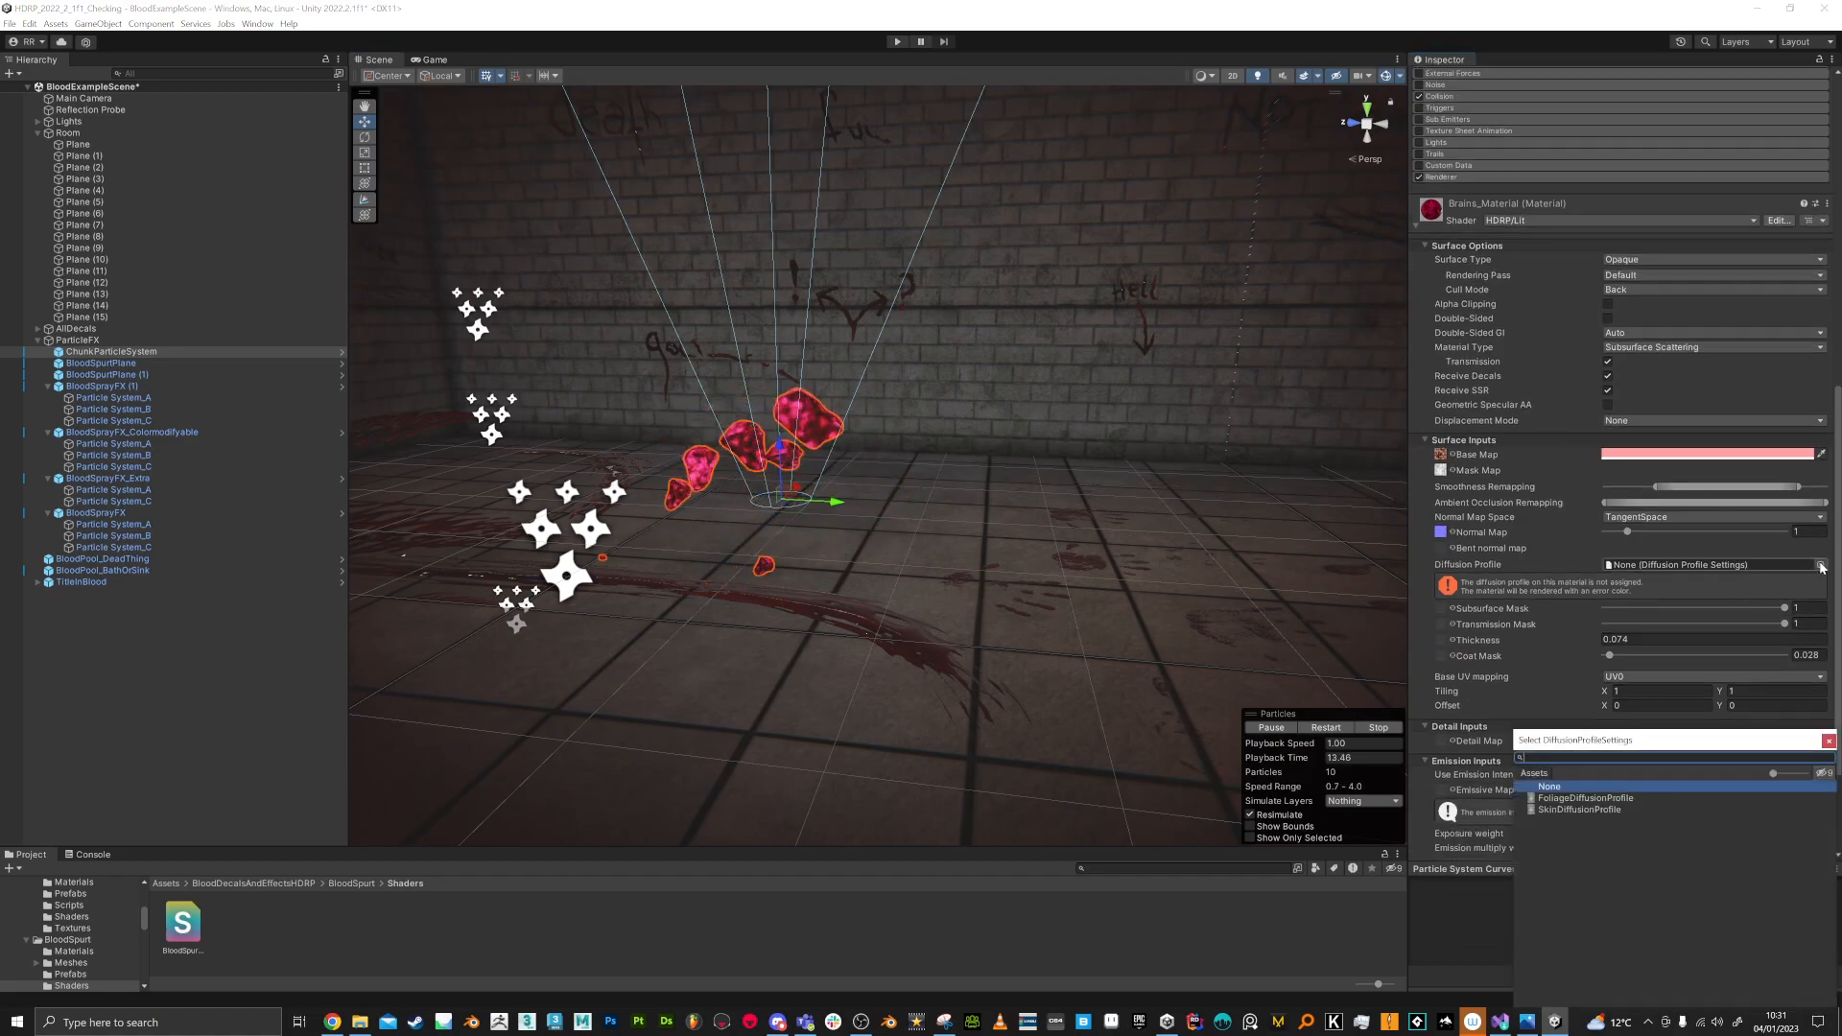
left_click(1564, 811)
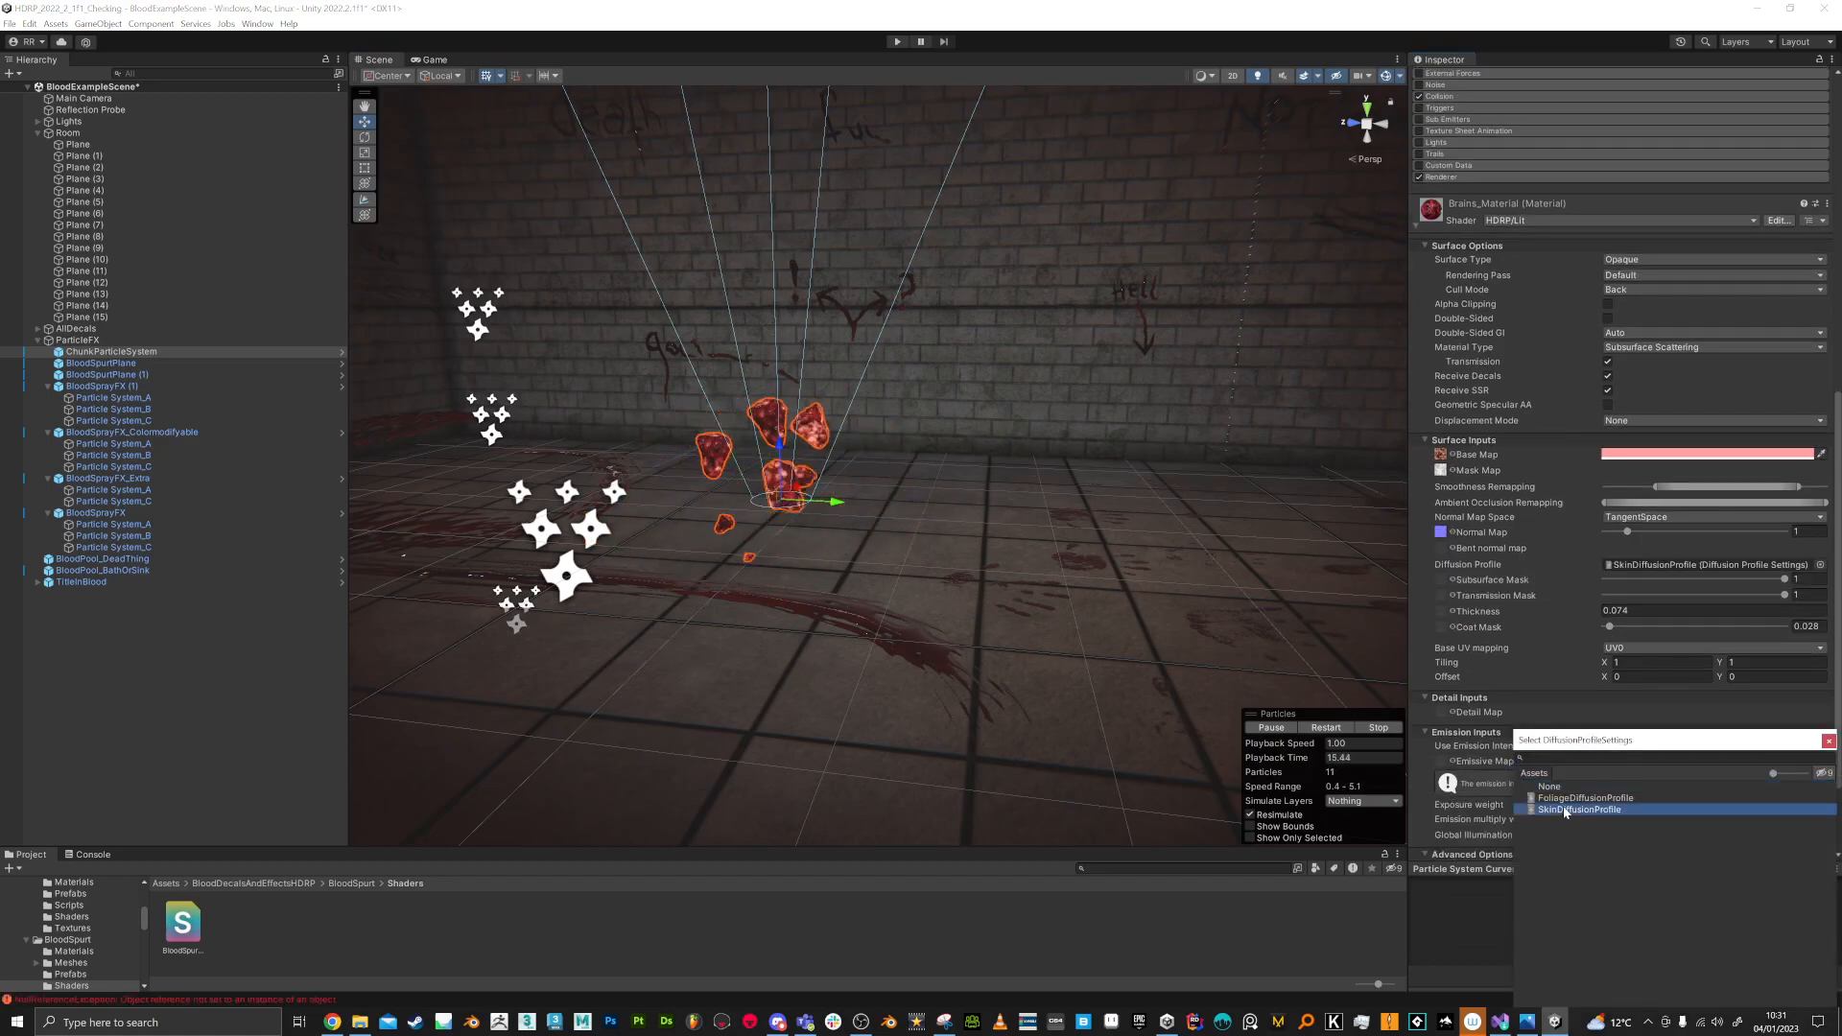
double_click(1564, 811)
Step: Examine the chunk particles and the blood decals across the room's walls and floor
left_click(1137, 616)
key("w")
right_click_drag(1035, 591, 949, 579)
key("s")
key("w")
left_click(1012, 512)
right_click_drag(1185, 664, 1497, 683)
key("s")
key("w")
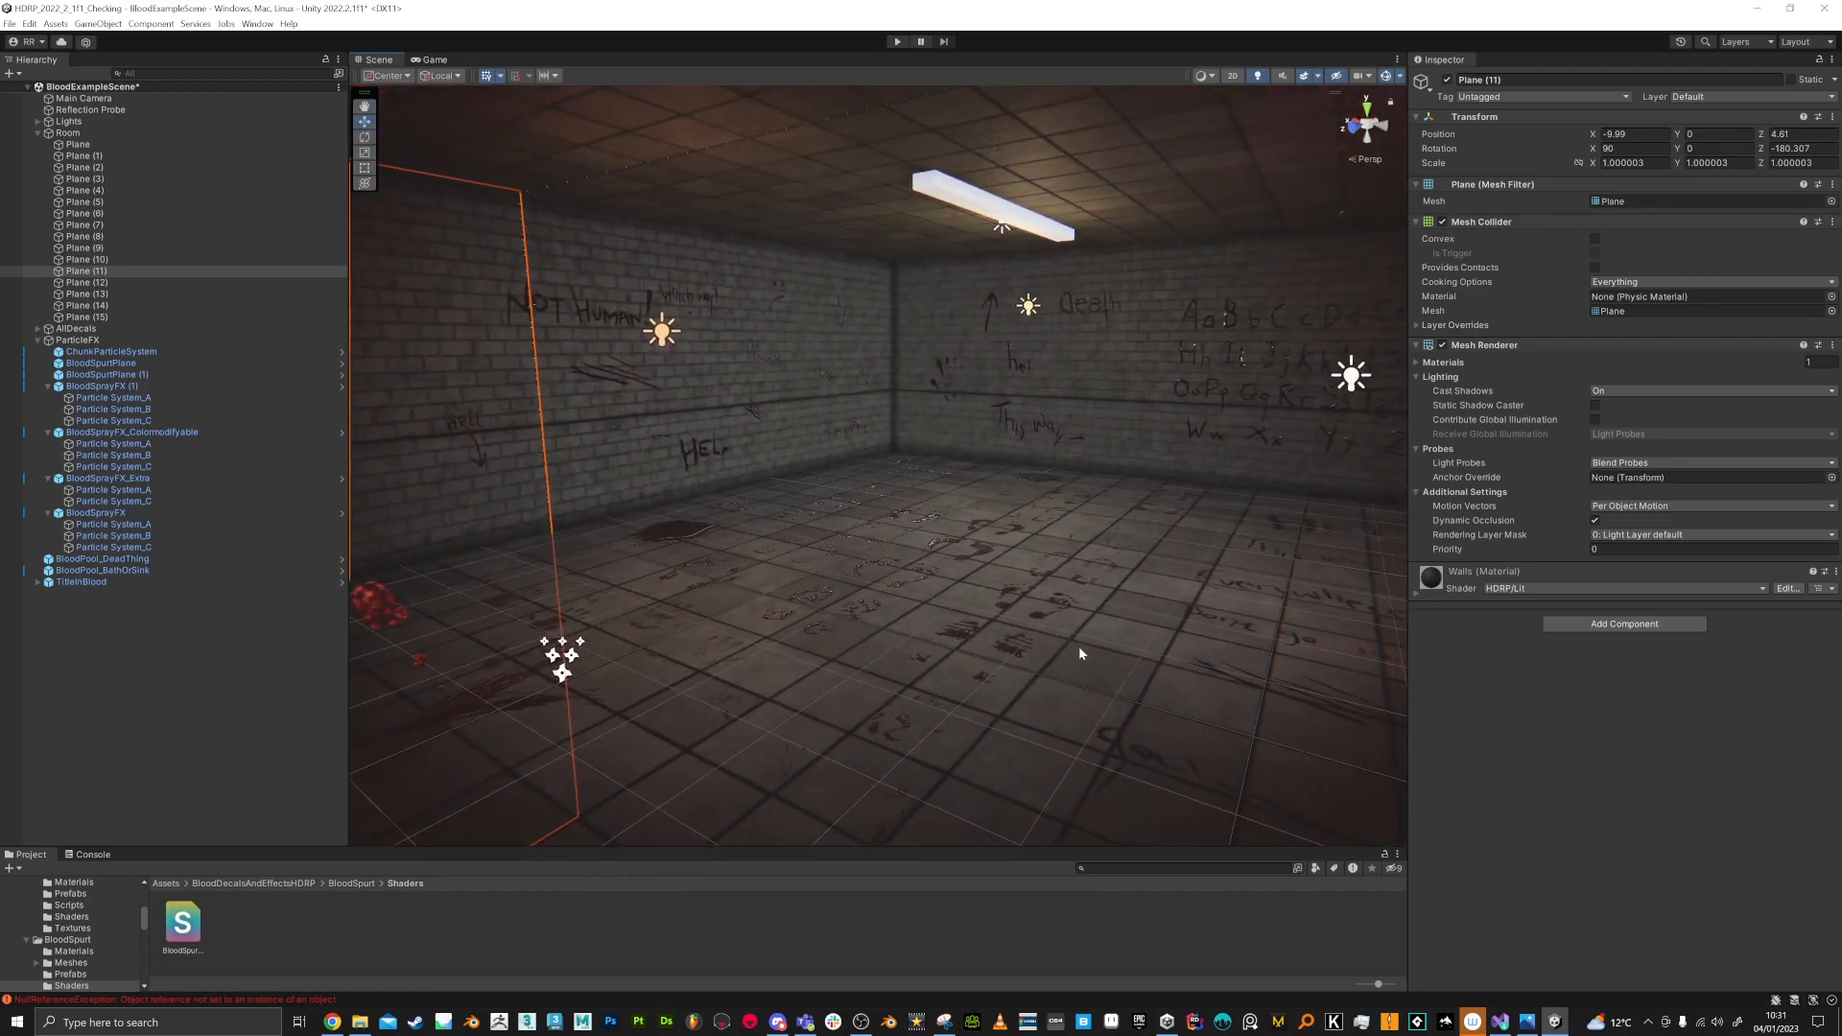
right_click_drag(1095, 619, 1115, 605)
key("a")
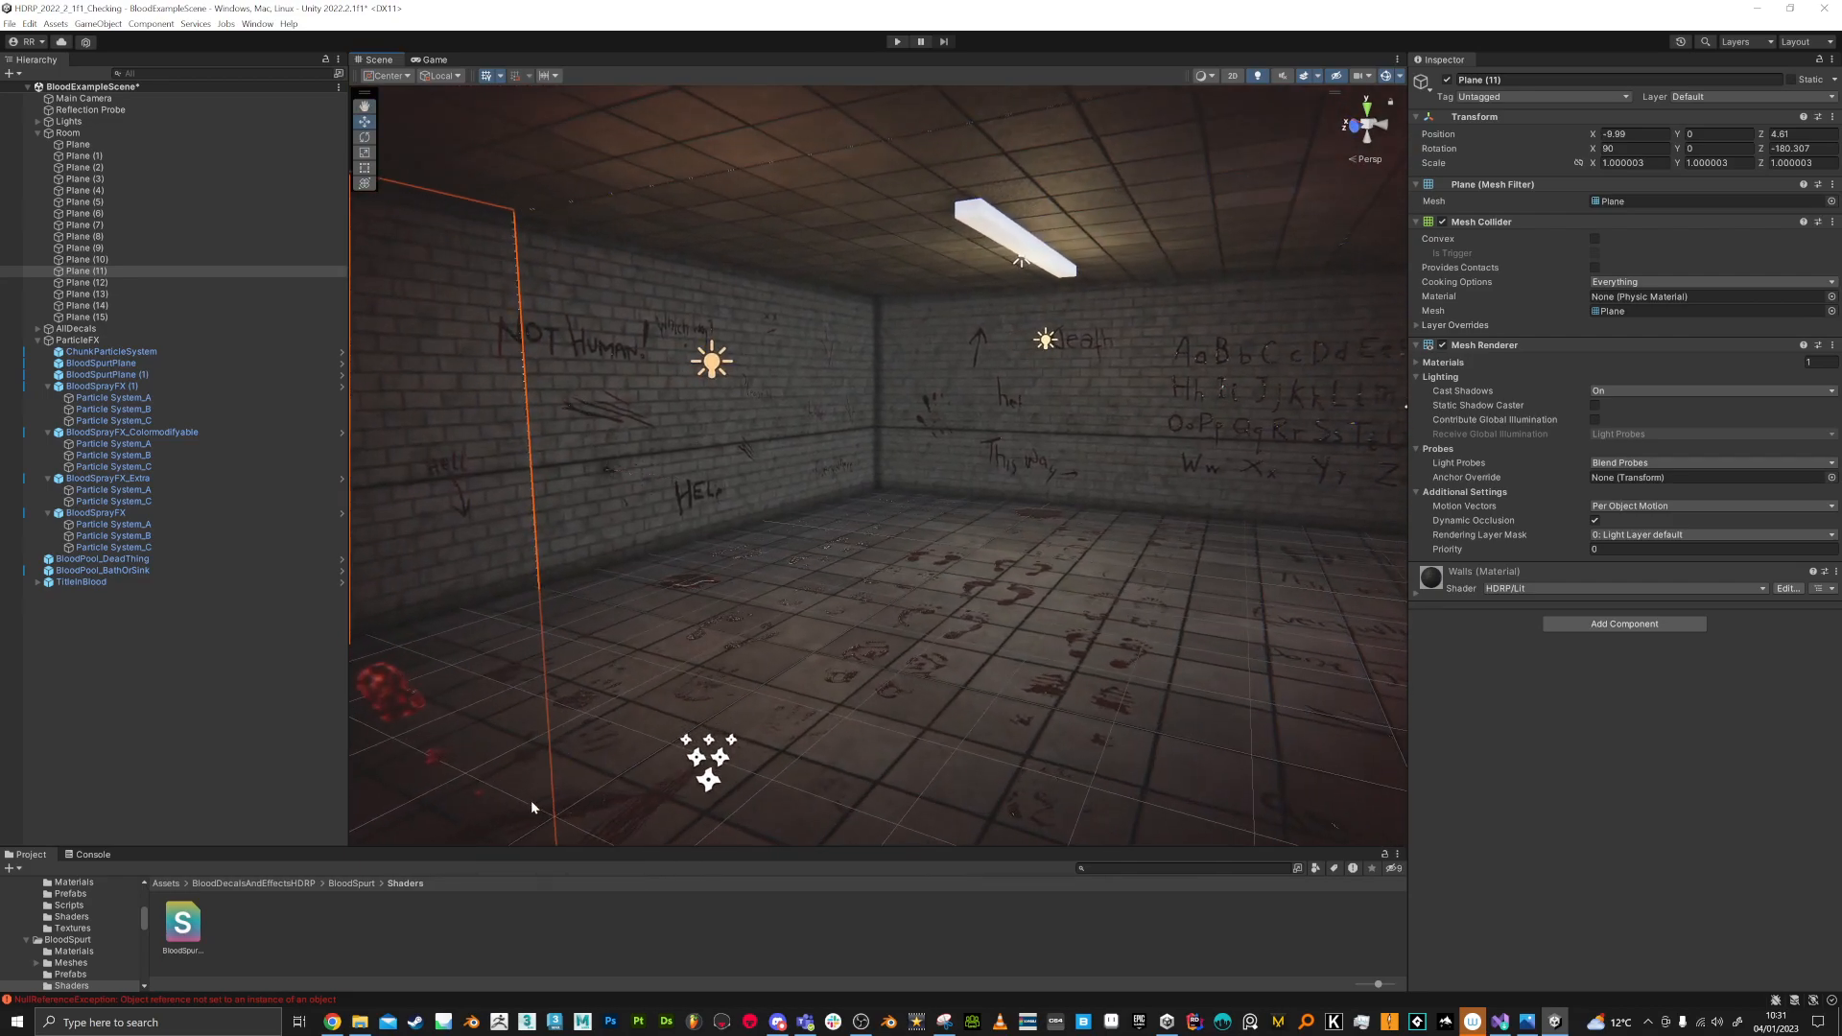
Step: Clear the error from the console and return to the project's Shaders folder
left_click(89, 855)
left_click(13, 869)
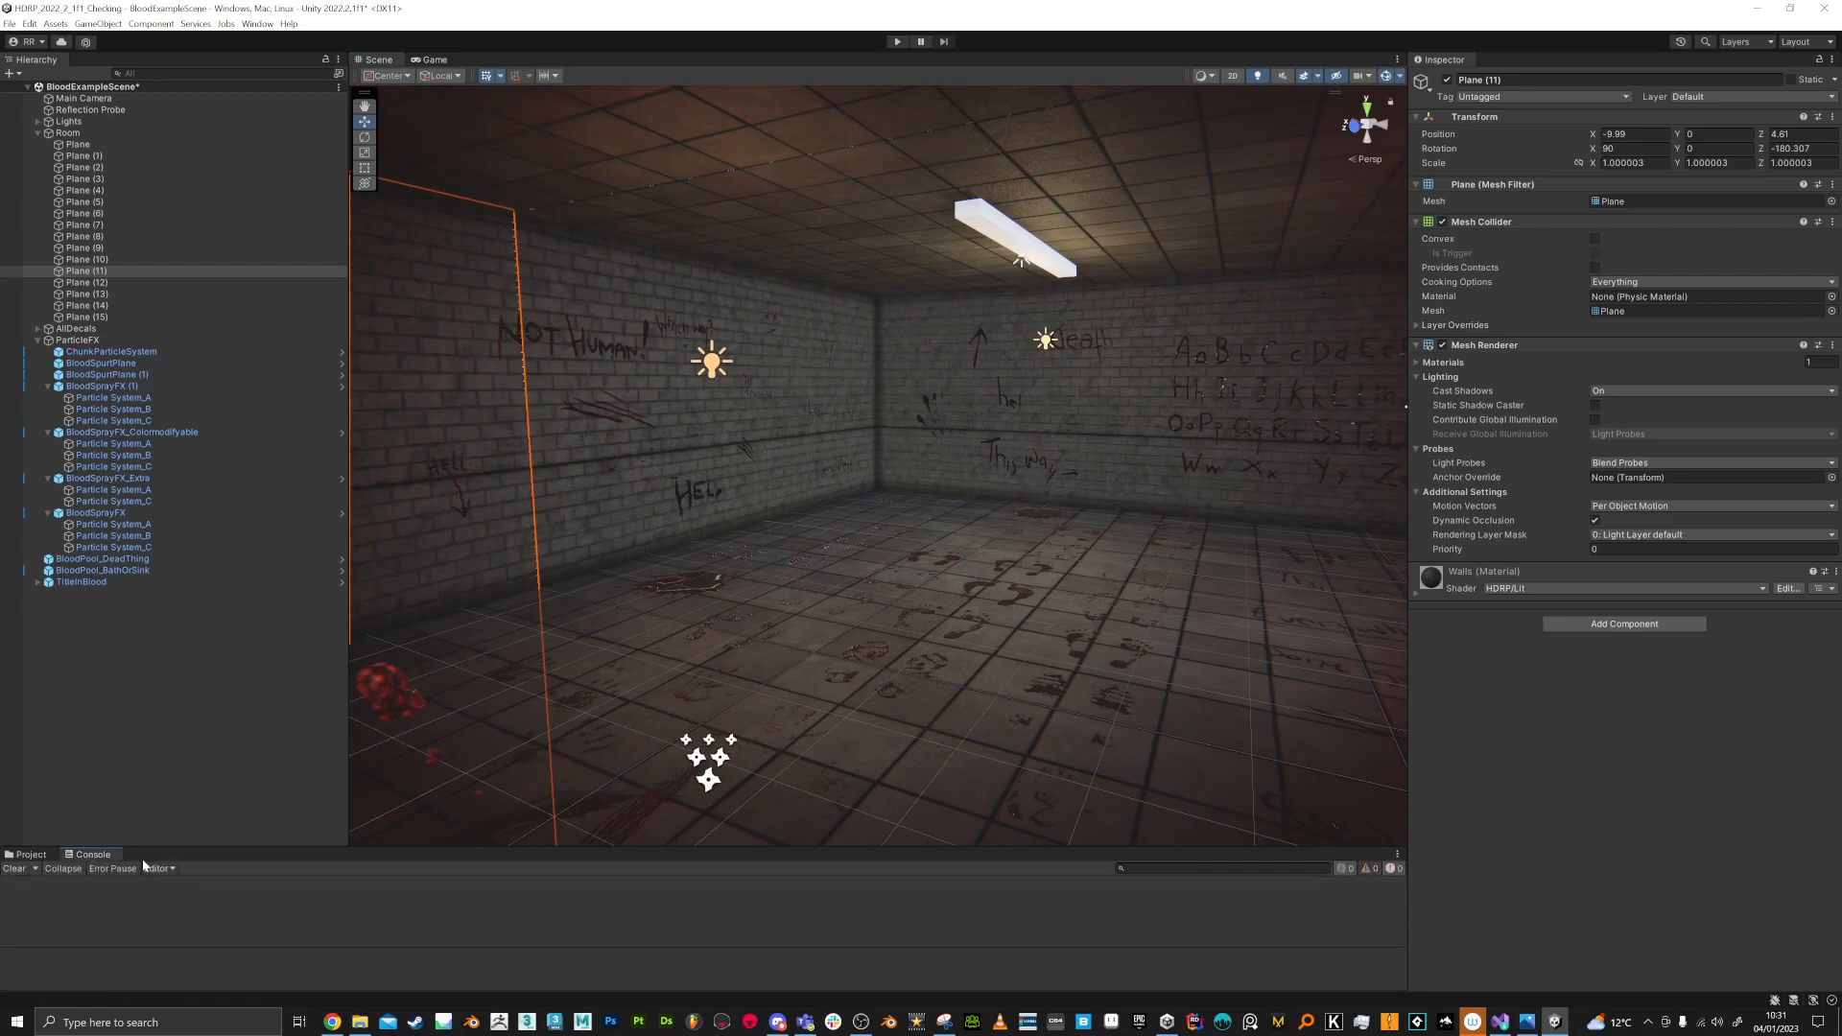
left_click(26, 853)
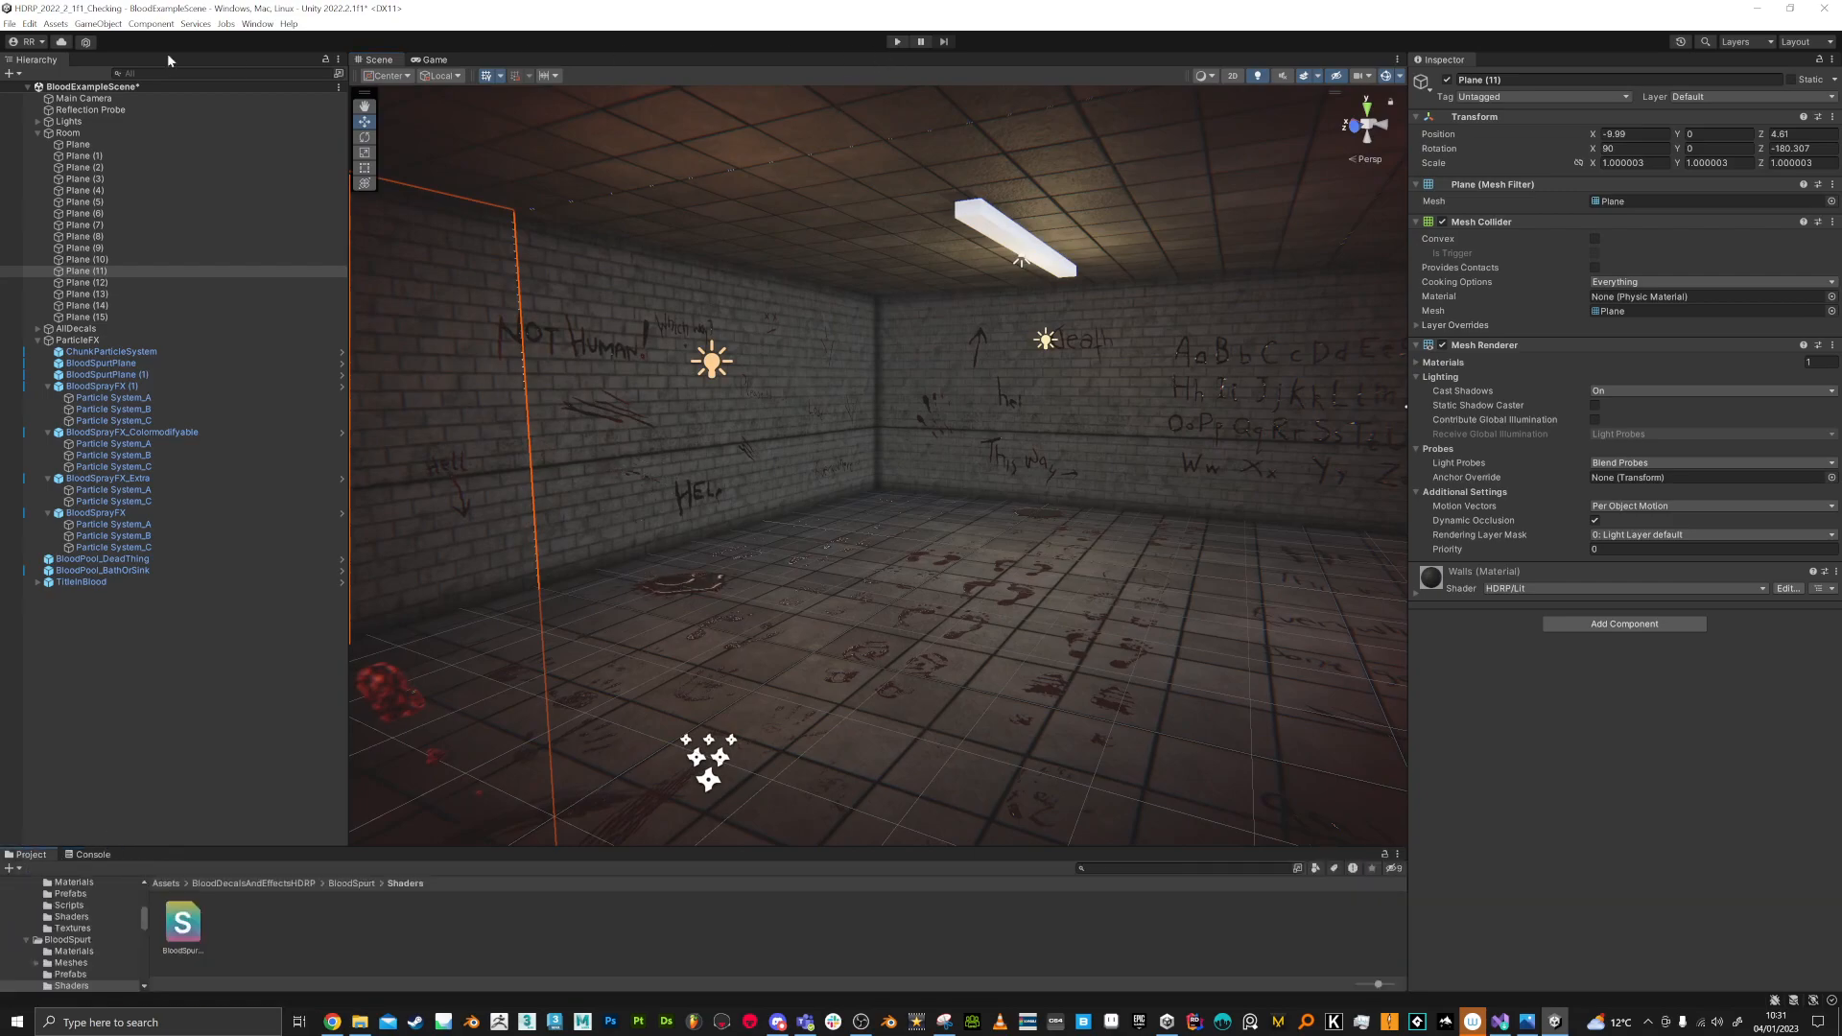
Step: Inspect the brain chunk particles and the blood decals on the floor tiles up close
right_click_drag(1063, 411, 833, 434)
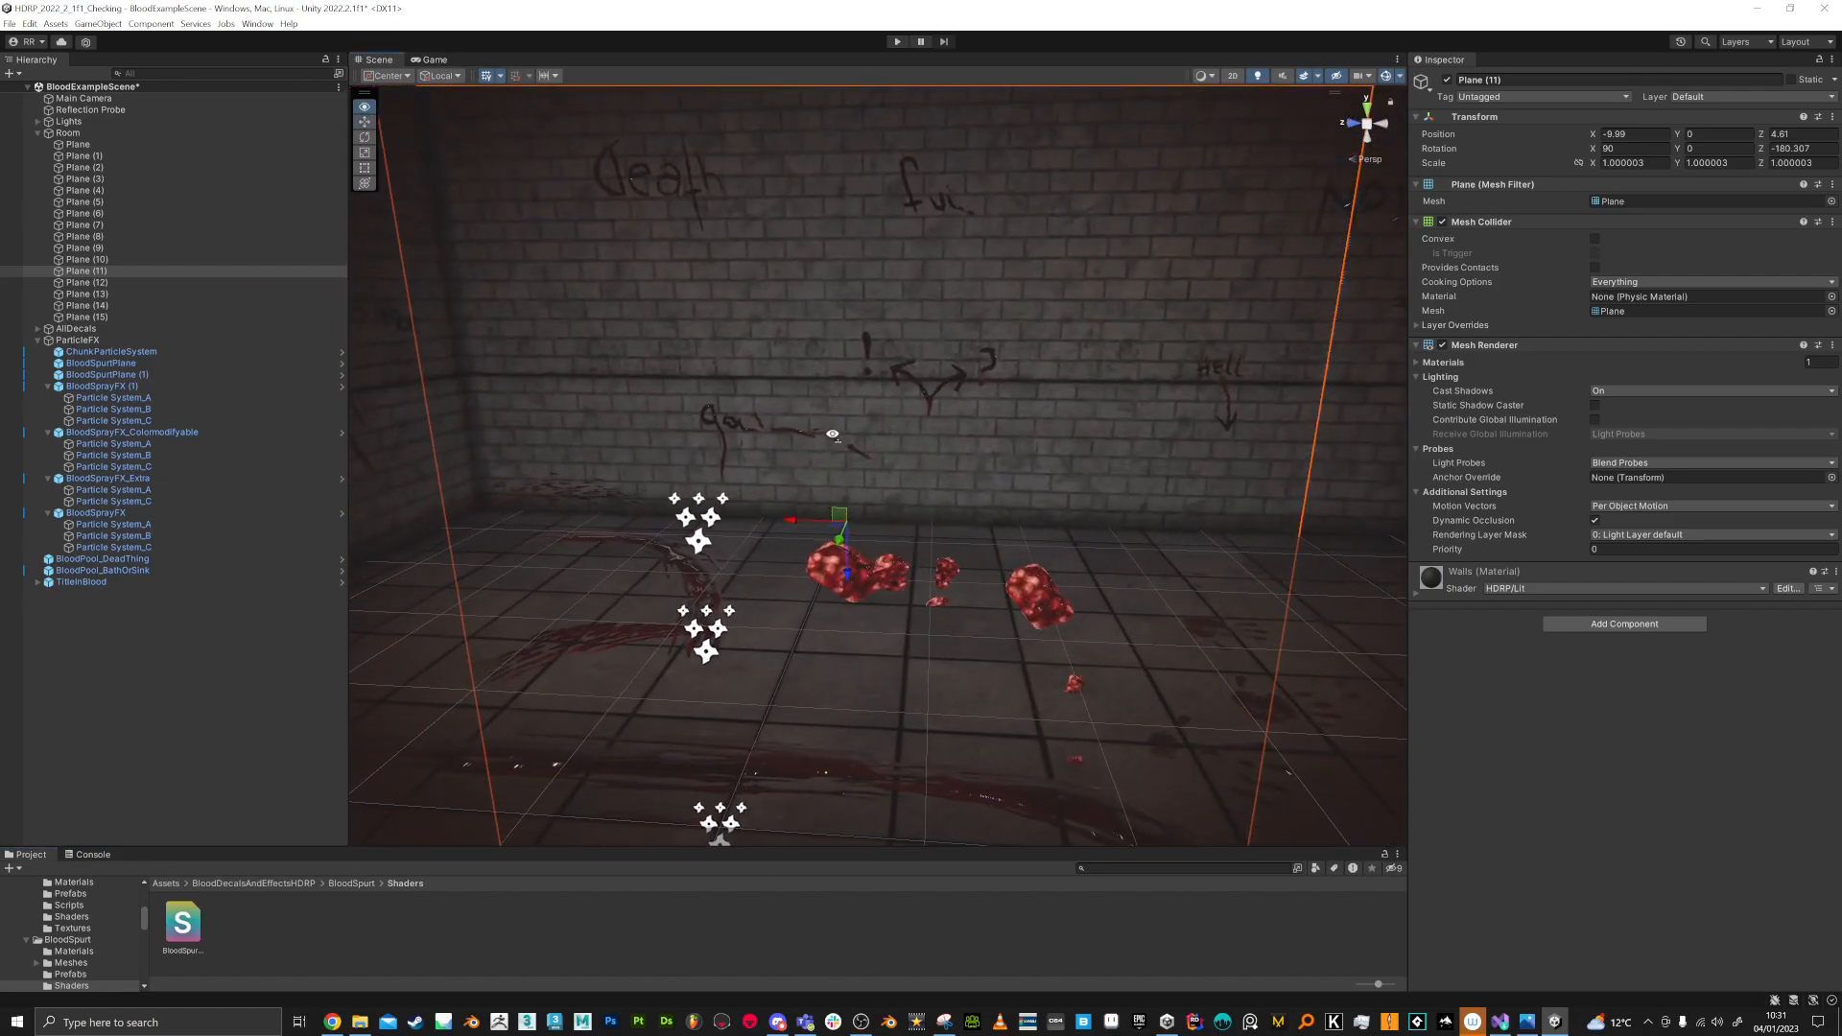
right_click_drag(902, 493, 1104, 729)
key("d")
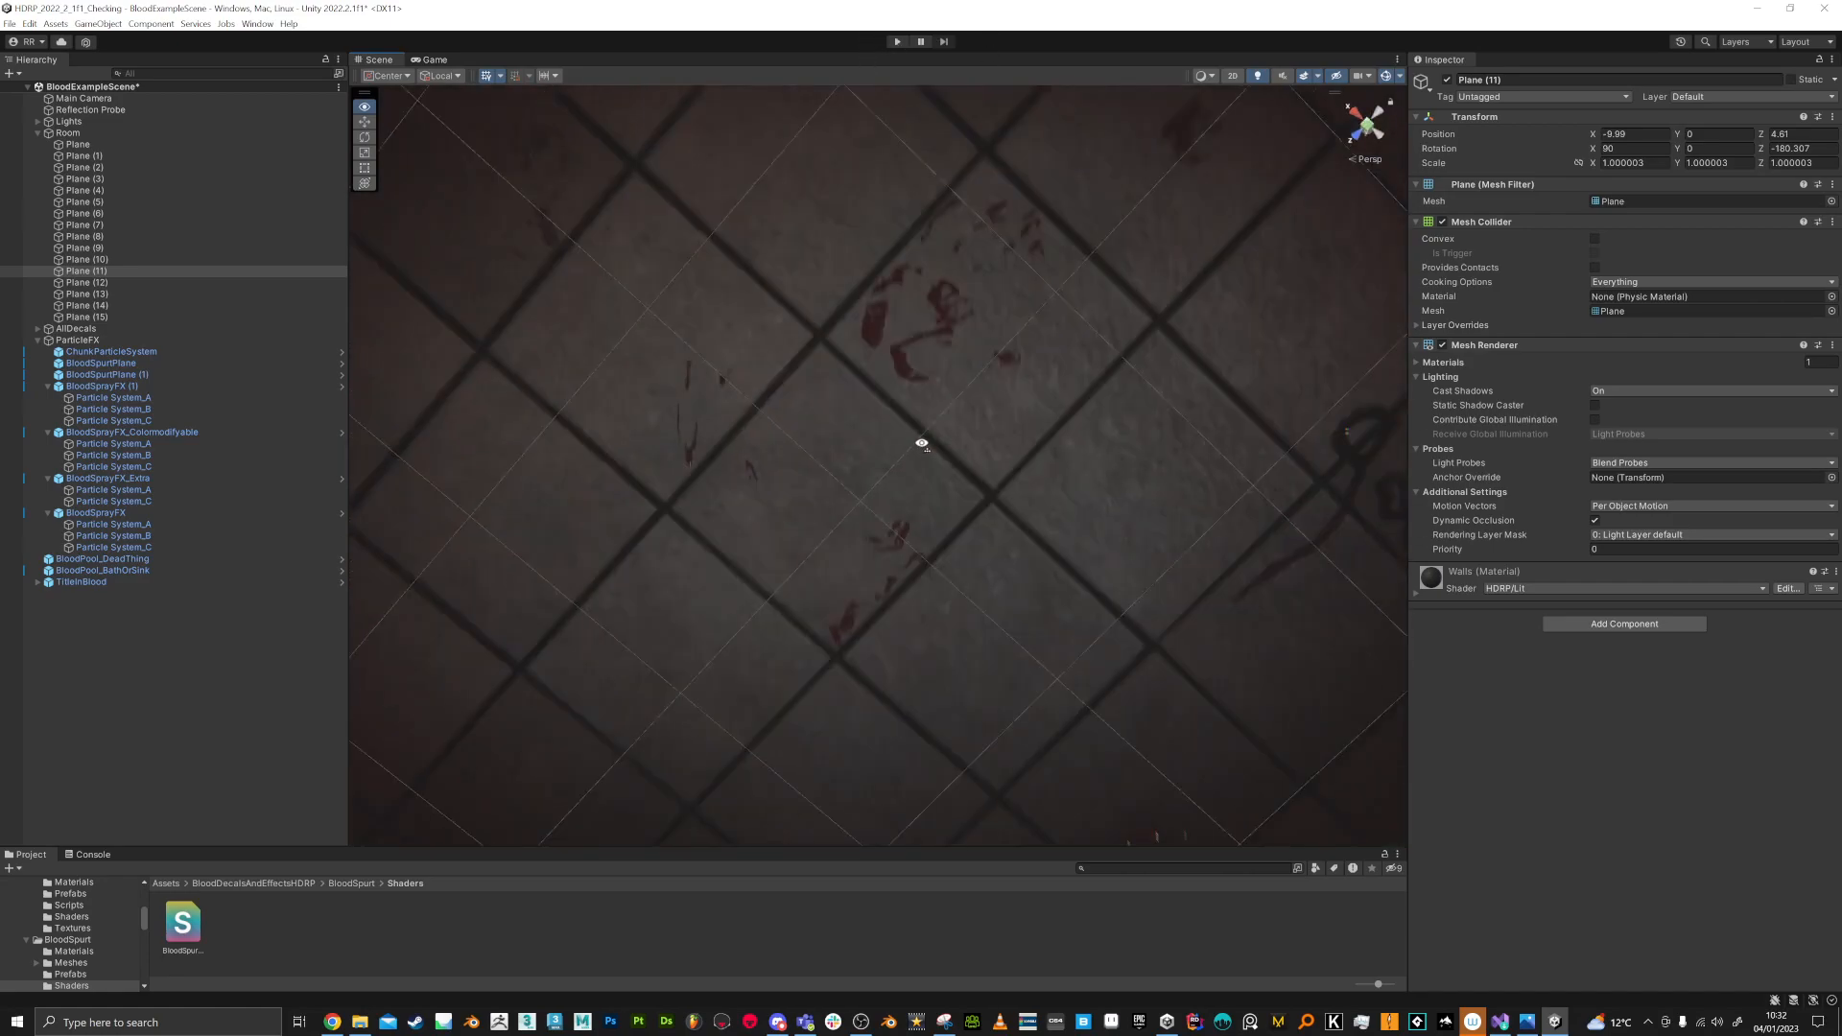